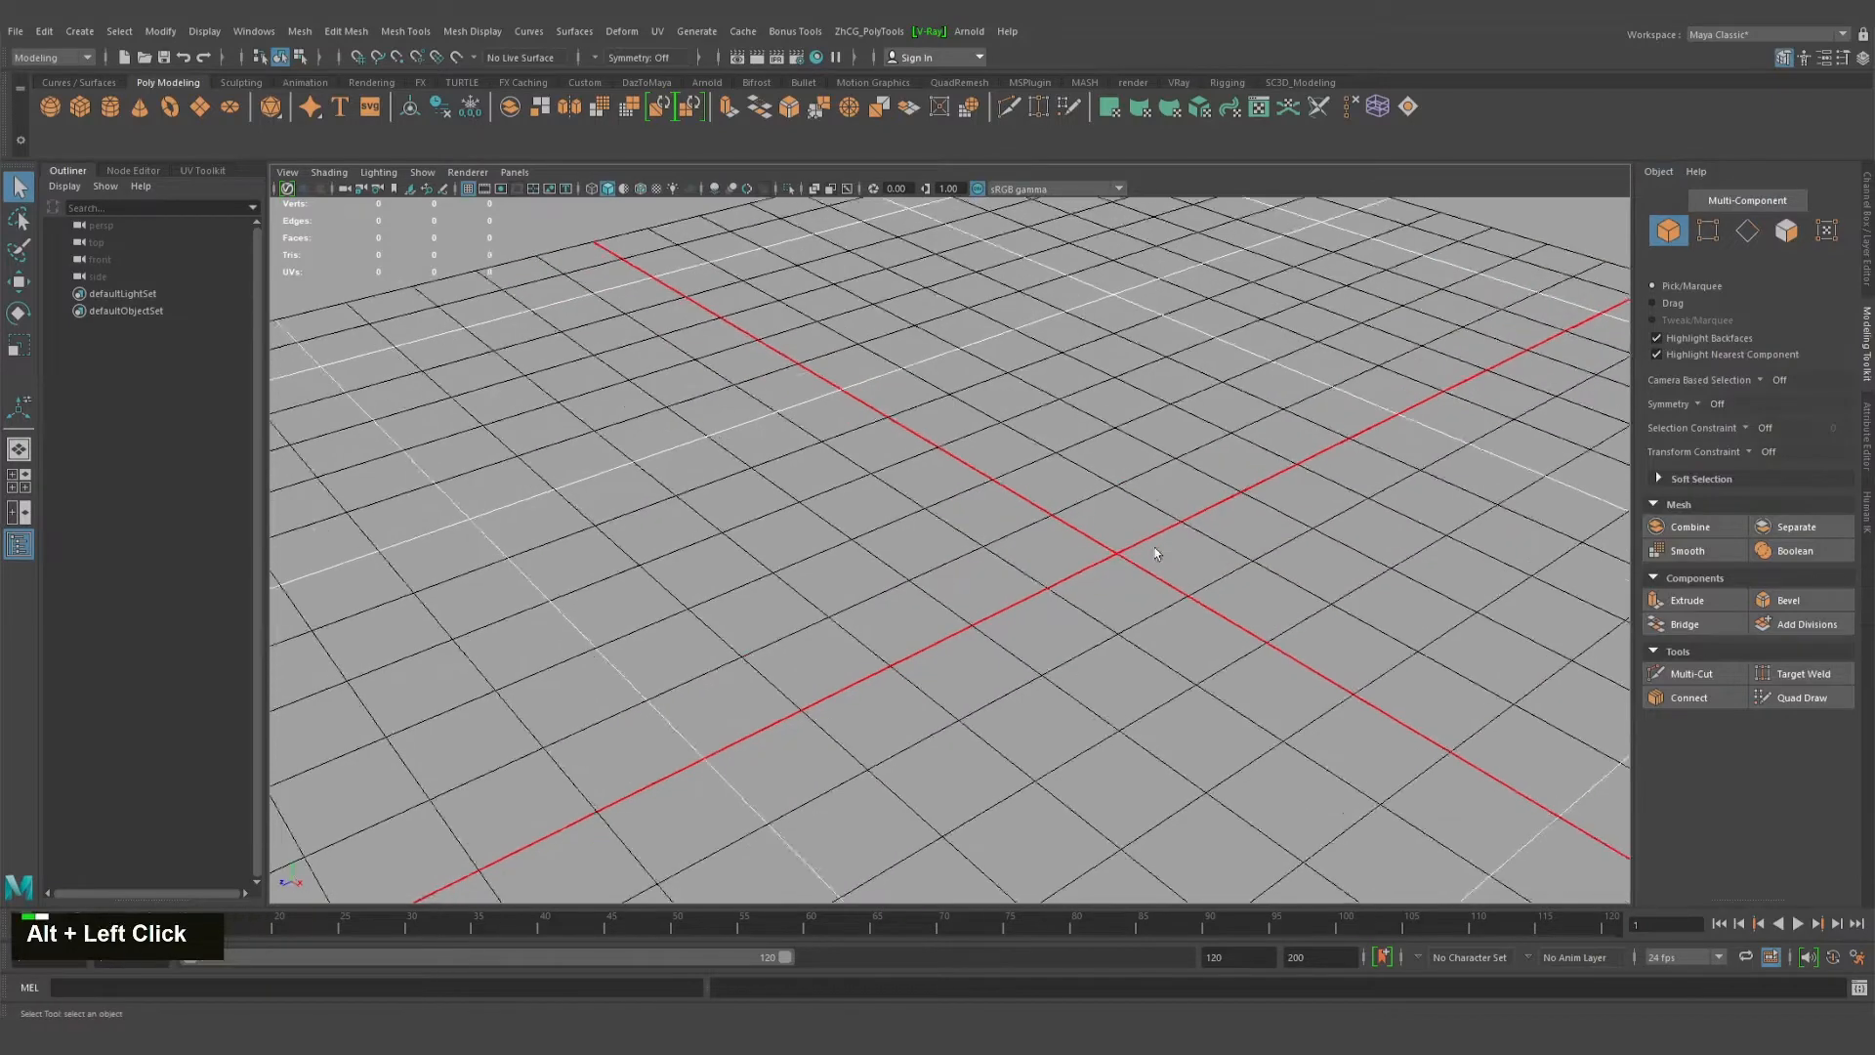
pyautogui.keyDown('alt'); pyautogui.moveTo(1151, 552); pyautogui.dragTo(887, 590, button='middle'); pyautogui.keyUp('alt')
pyautogui.keyDown('alt'); pyautogui.moveTo(888, 590); pyautogui.dragTo(943, 596, button='right'); pyautogui.keyUp('alt')
pyautogui.keyDown('alt'); pyautogui.moveTo(942, 595); pyautogui.dragTo(1020, 591); pyautogui.keyUp('alt')
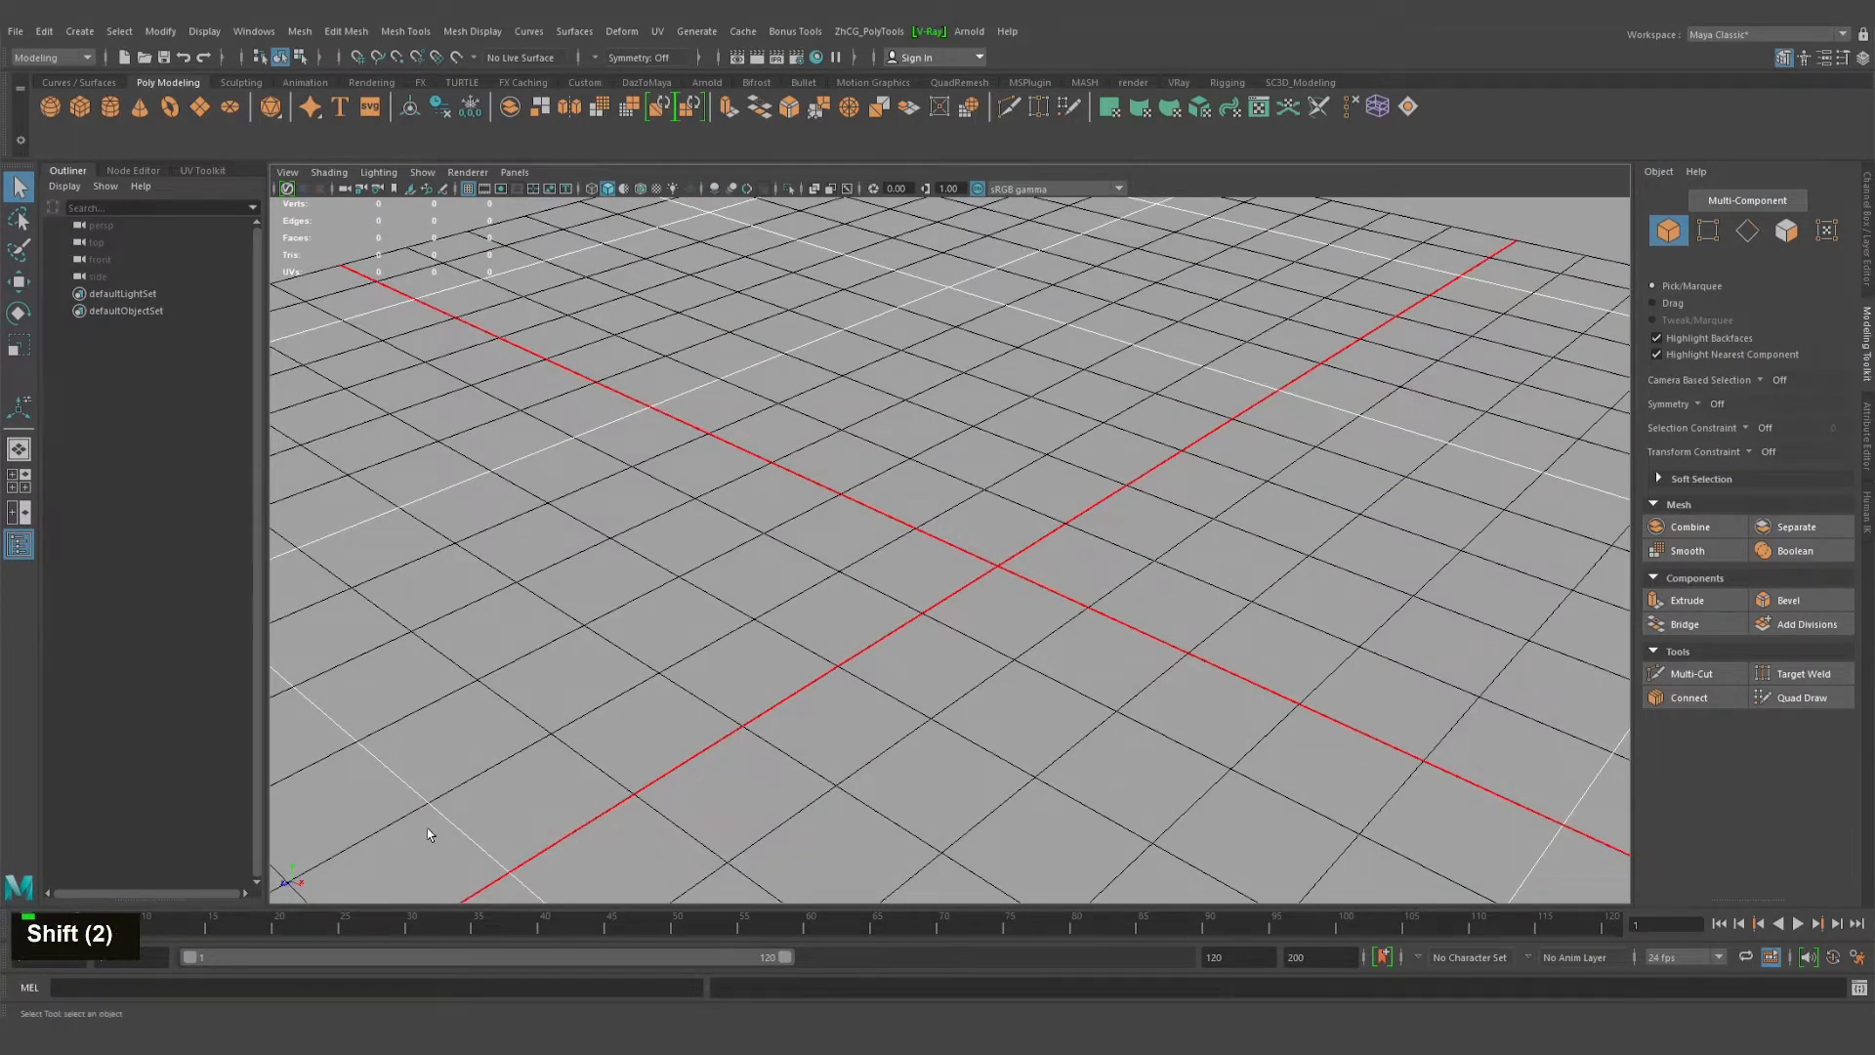
pyautogui.keyDown('alt'); pyautogui.moveTo(696, 669); pyautogui.dragTo(668, 659, button='middle'); pyautogui.keyUp('alt')
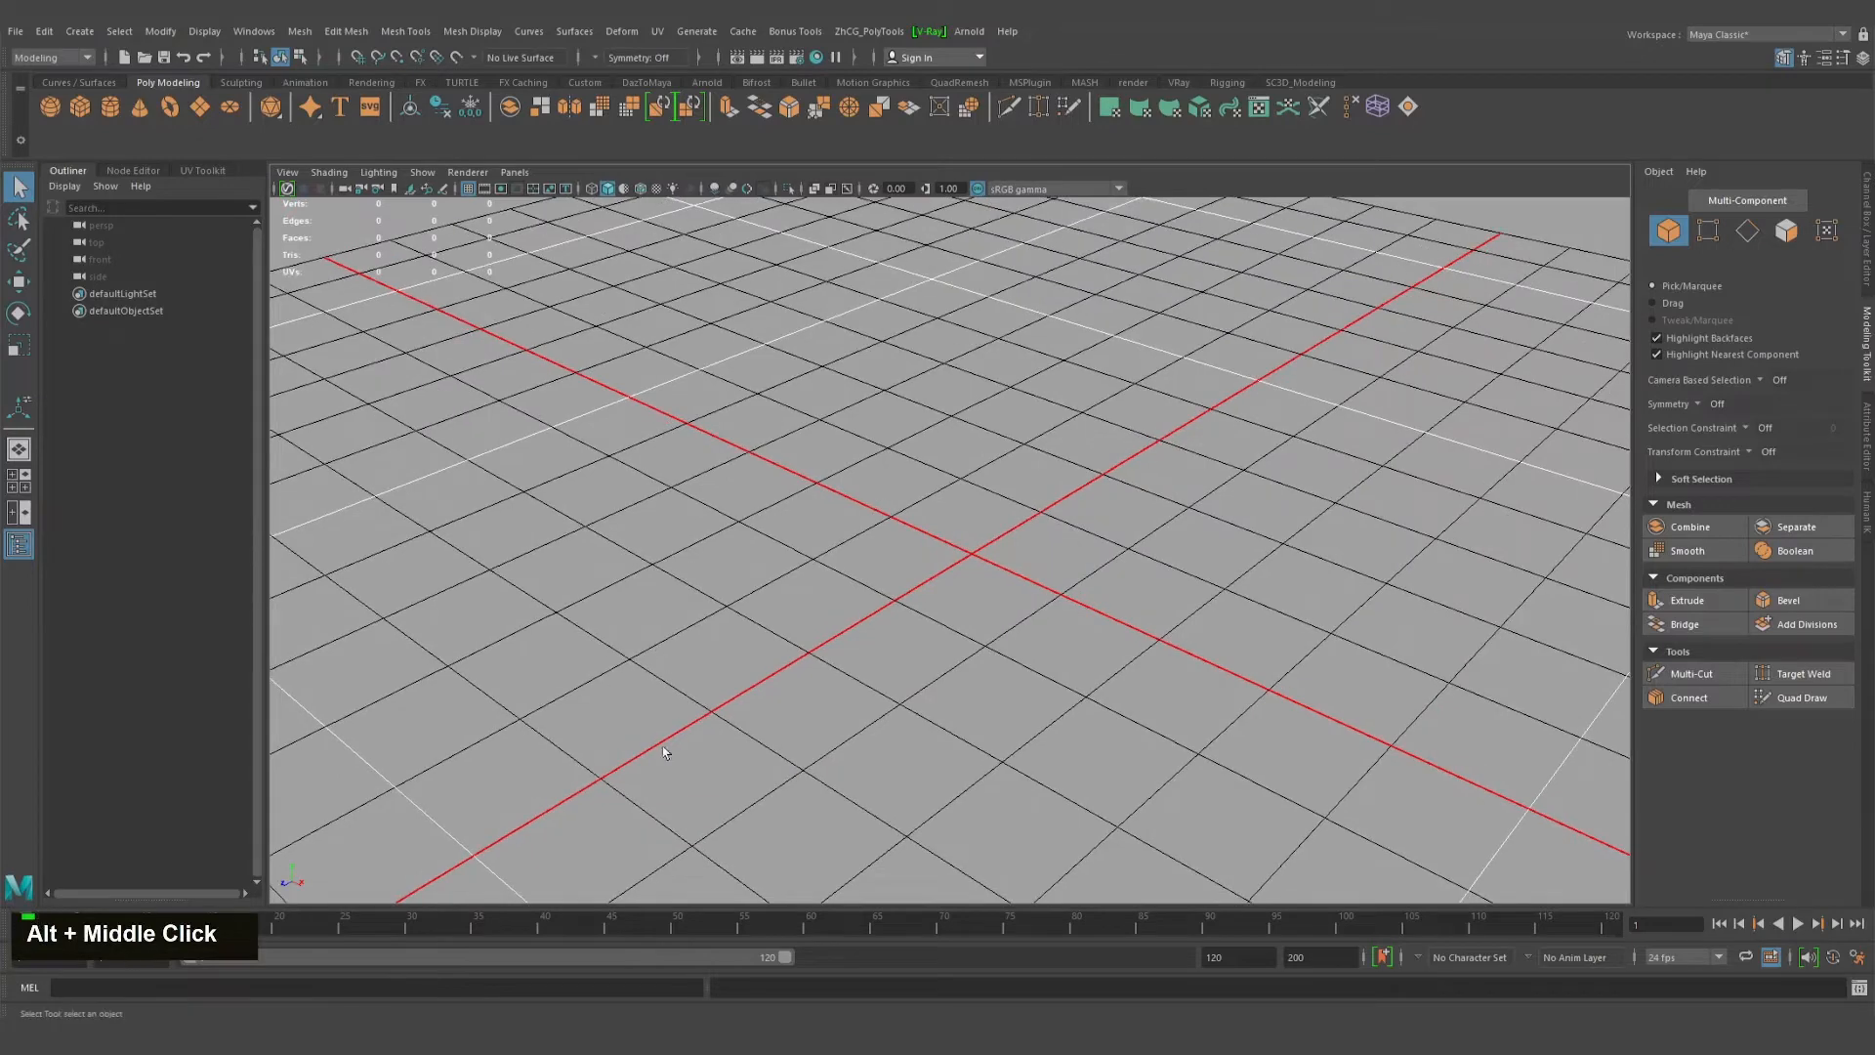
pyautogui.keyDown('alt'); pyautogui.moveTo(772, 672); pyautogui.dragTo(760, 674); pyautogui.keyUp('alt')
pyautogui.keyDown('alt'); pyautogui.moveTo(760, 655); pyautogui.dragTo(846, 652, button='middle'); pyautogui.keyUp('alt')
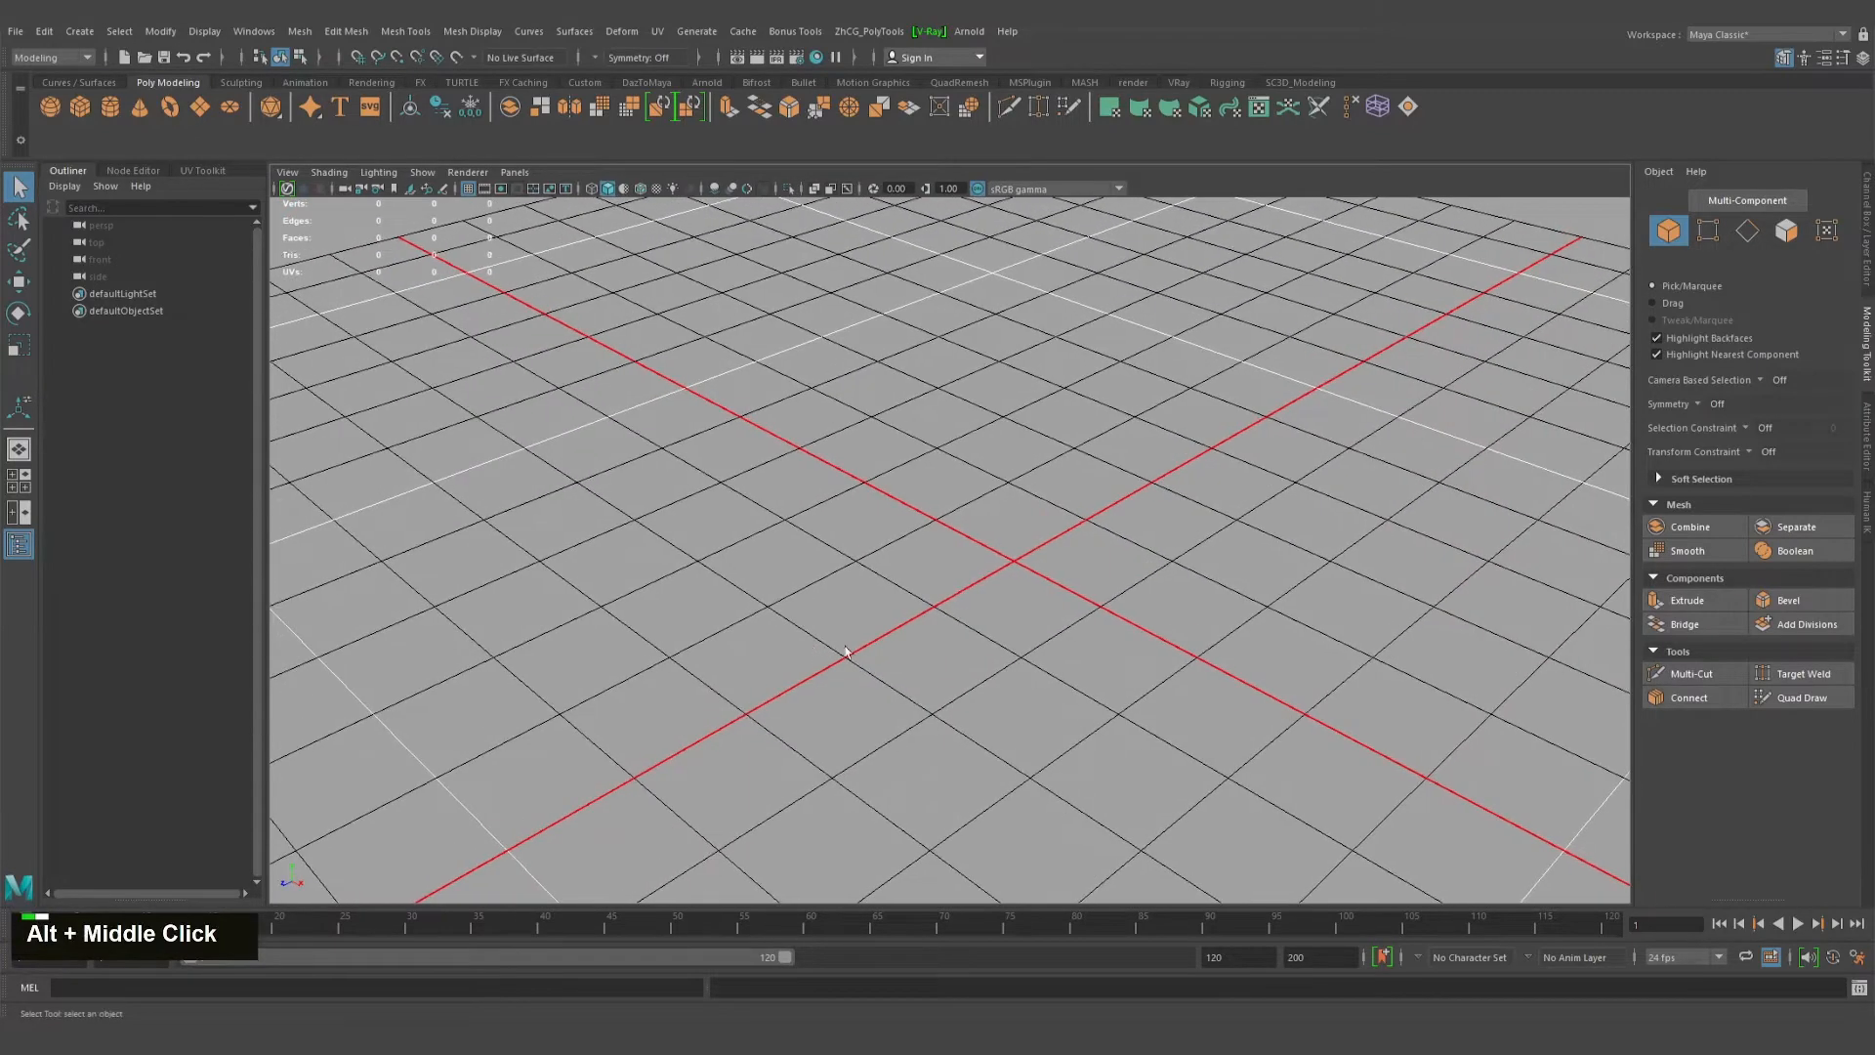
# Create a polygon cube at the grid's origin, and undo its creation.
pyautogui.keyDown('shift'); pyautogui.rightClick(998, 572); pyautogui.keyUp('shift')
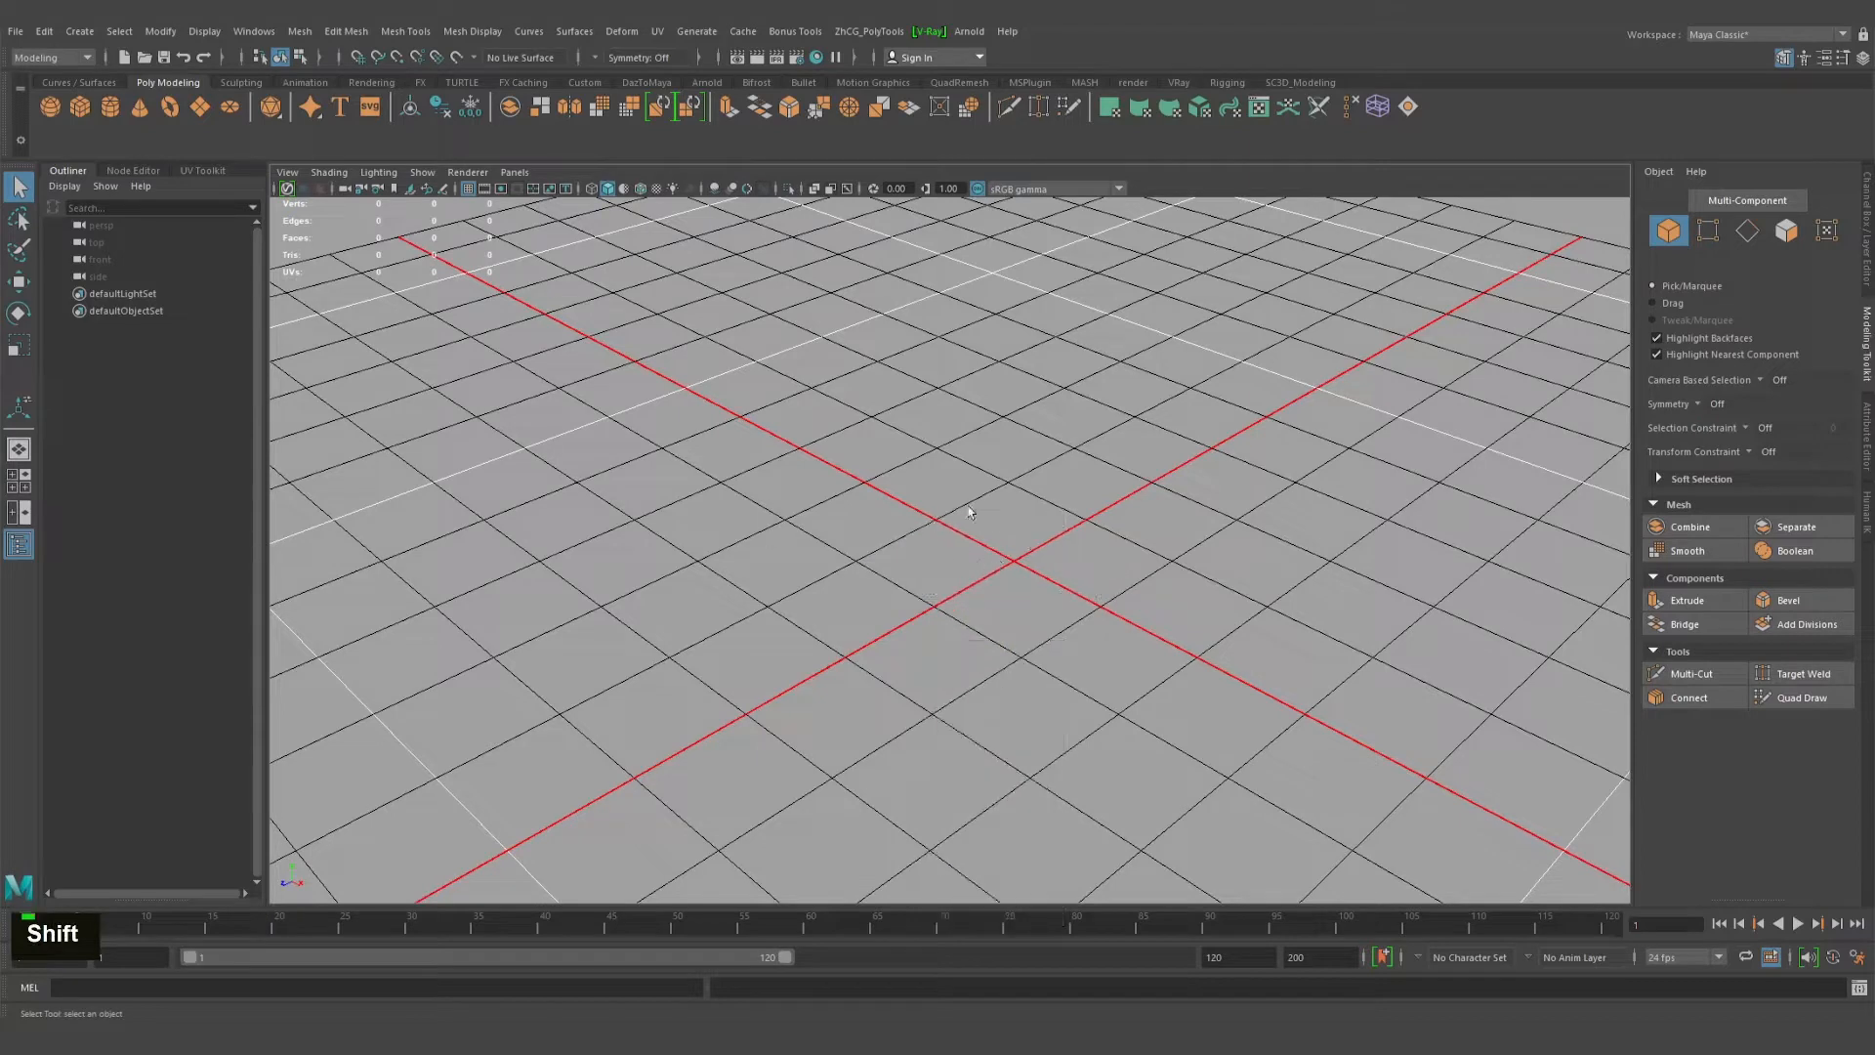
pyautogui.keyDown('shift'); pyautogui.rightClick(1011, 555); pyautogui.keyUp('shift')
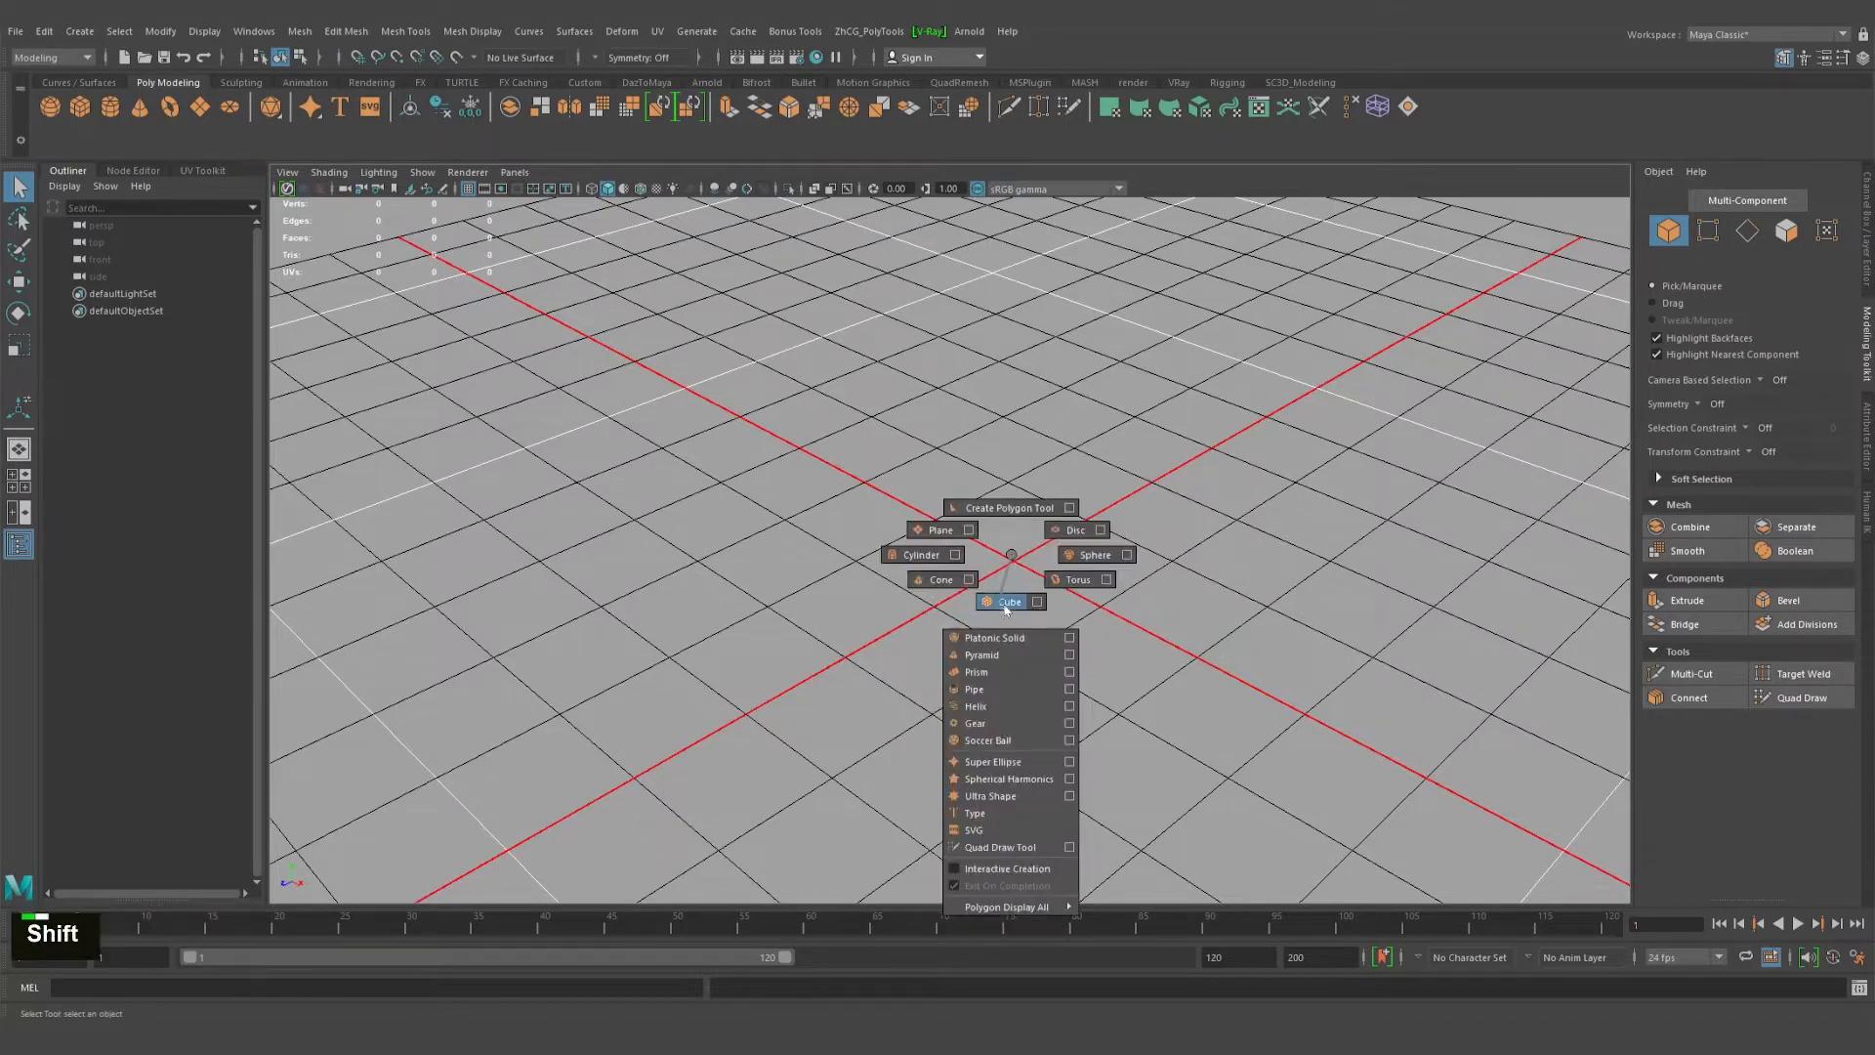
pyautogui.click(1007, 570)
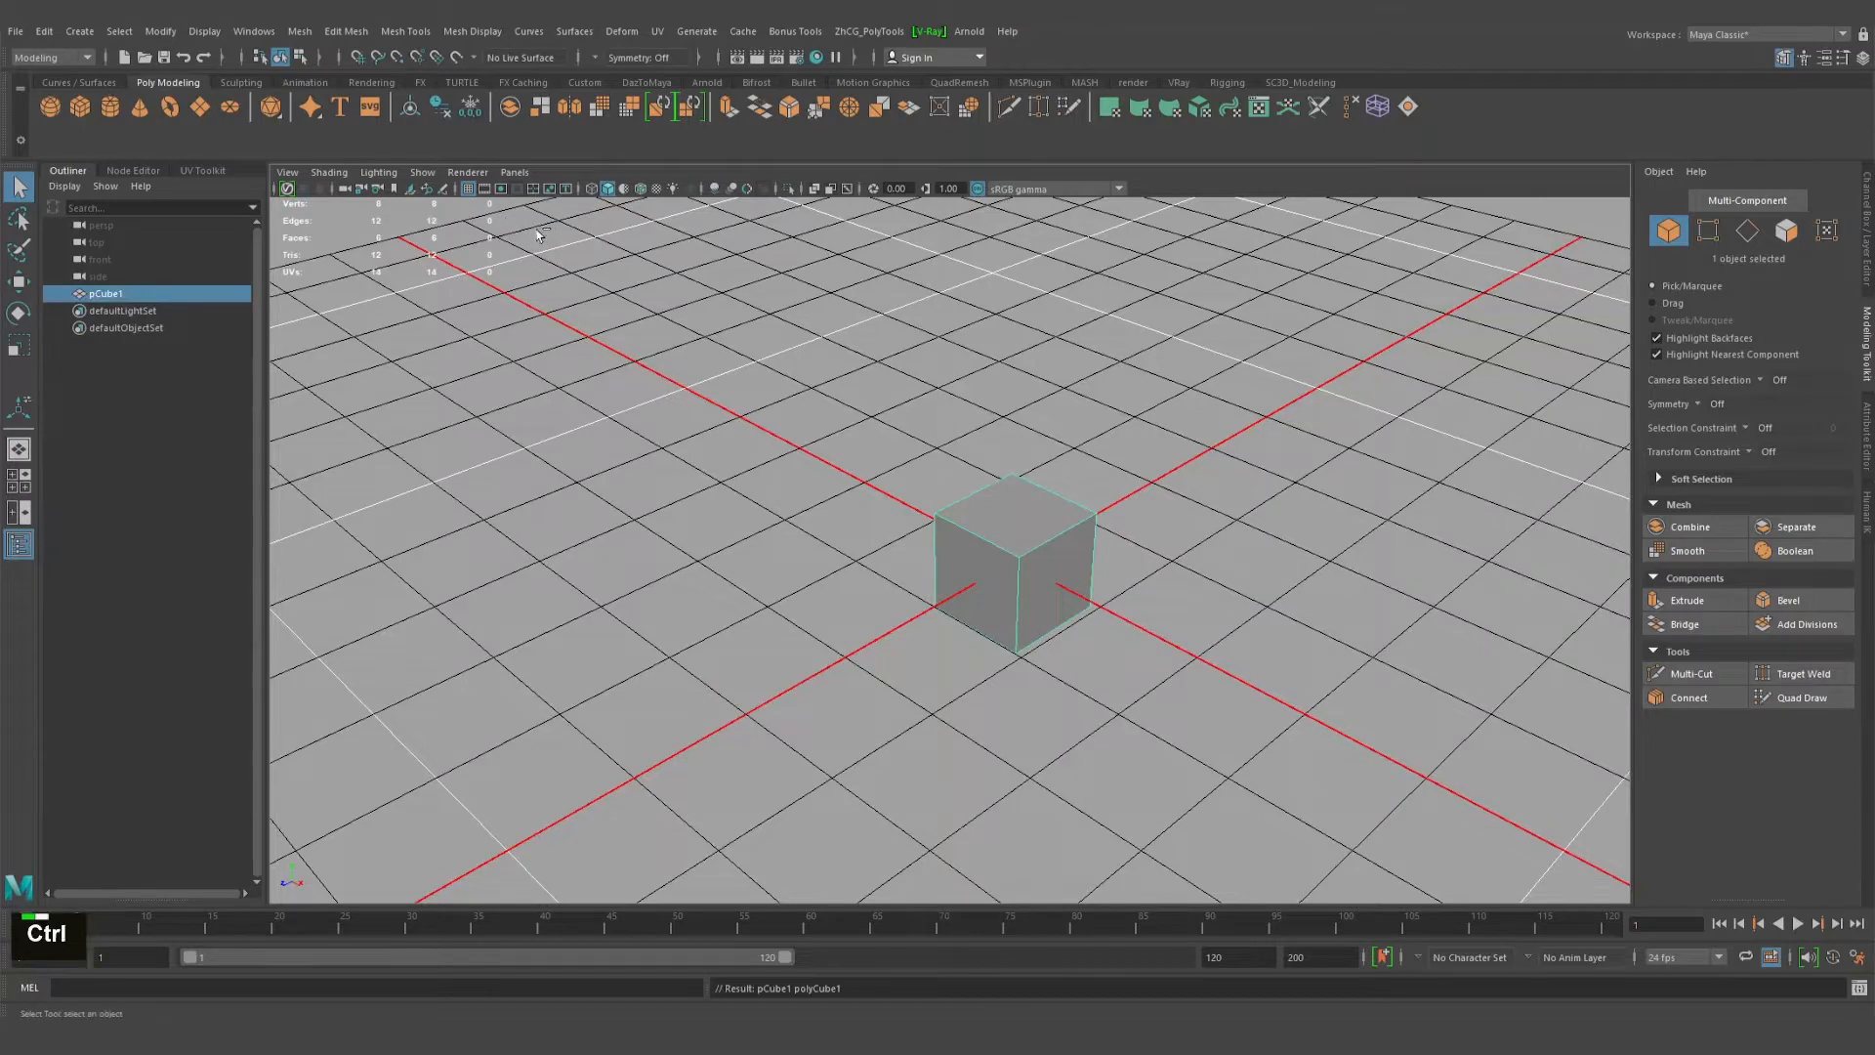
pyautogui.hotkey('ctrl', 'z')
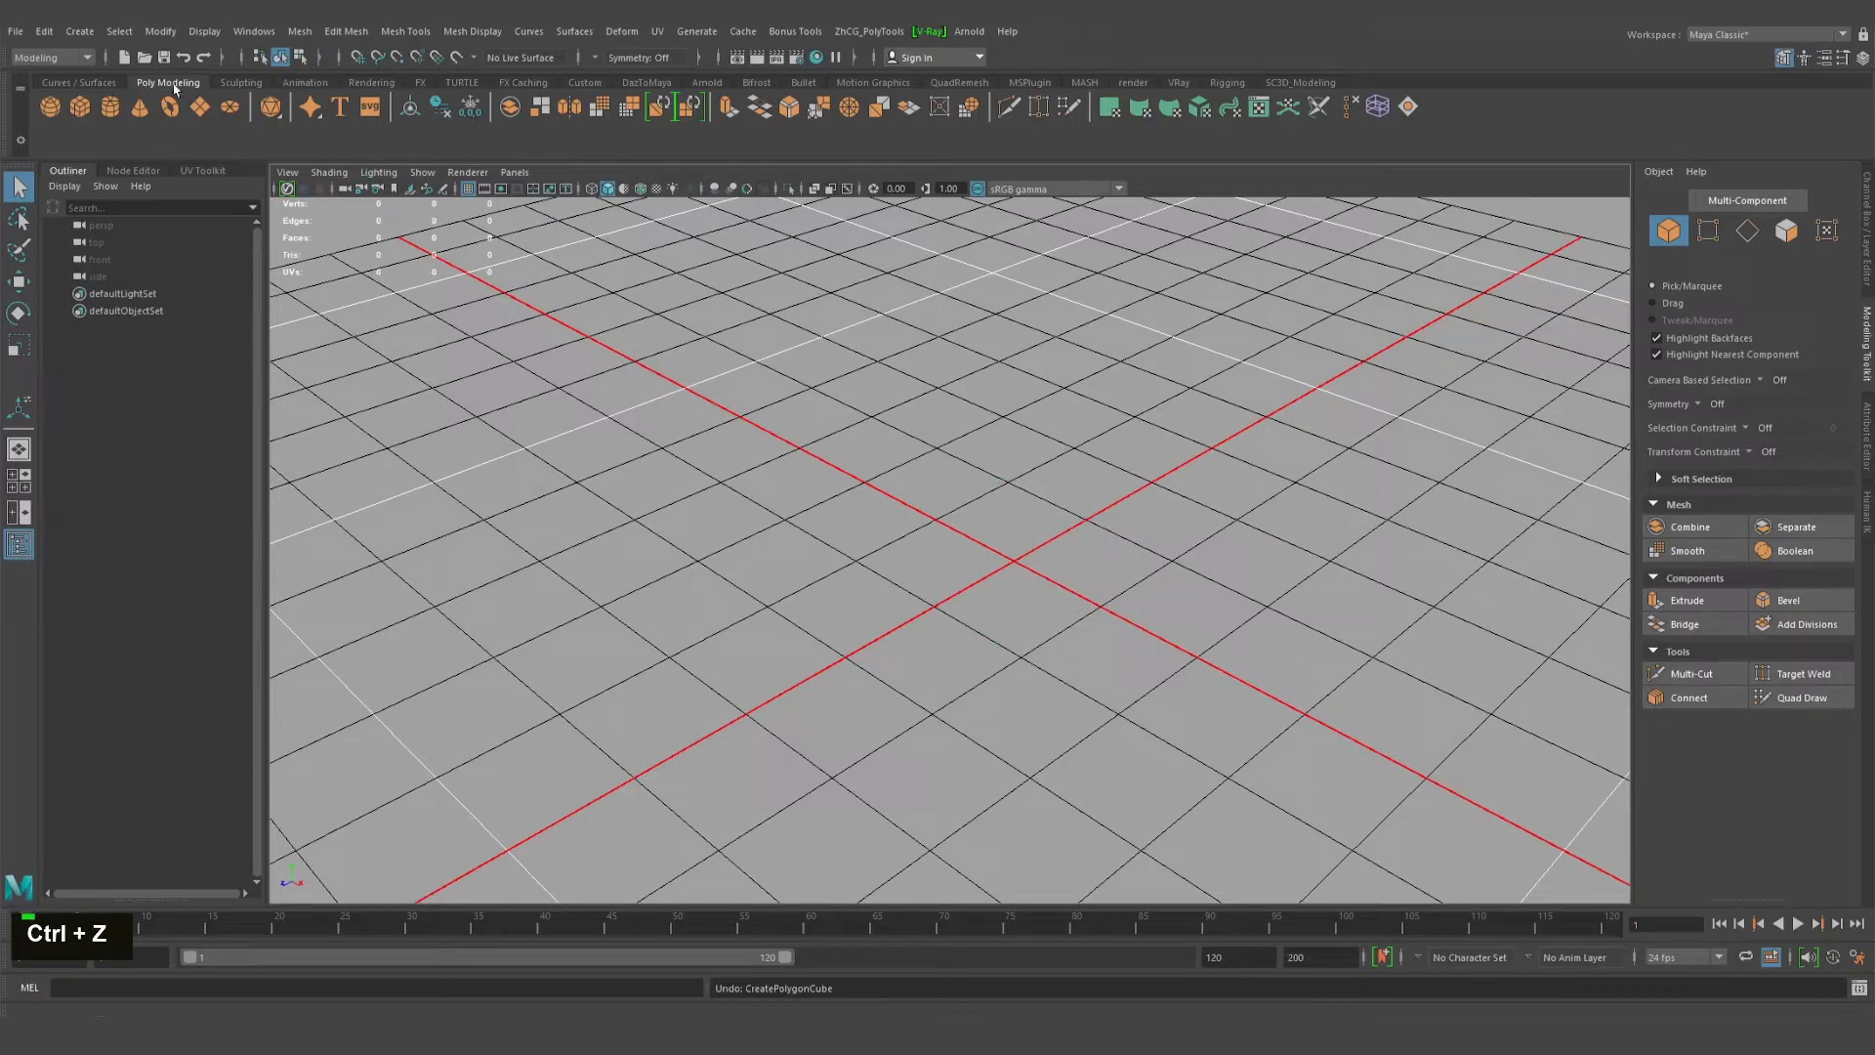
# Create a polygon cube with default dimensions at the center of the grid.
pyautogui.click(80, 106)
pyautogui.keyDown('alt'); pyautogui.moveTo(670, 406); pyautogui.dragTo(894, 511, button='middle'); pyautogui.keyUp('alt')
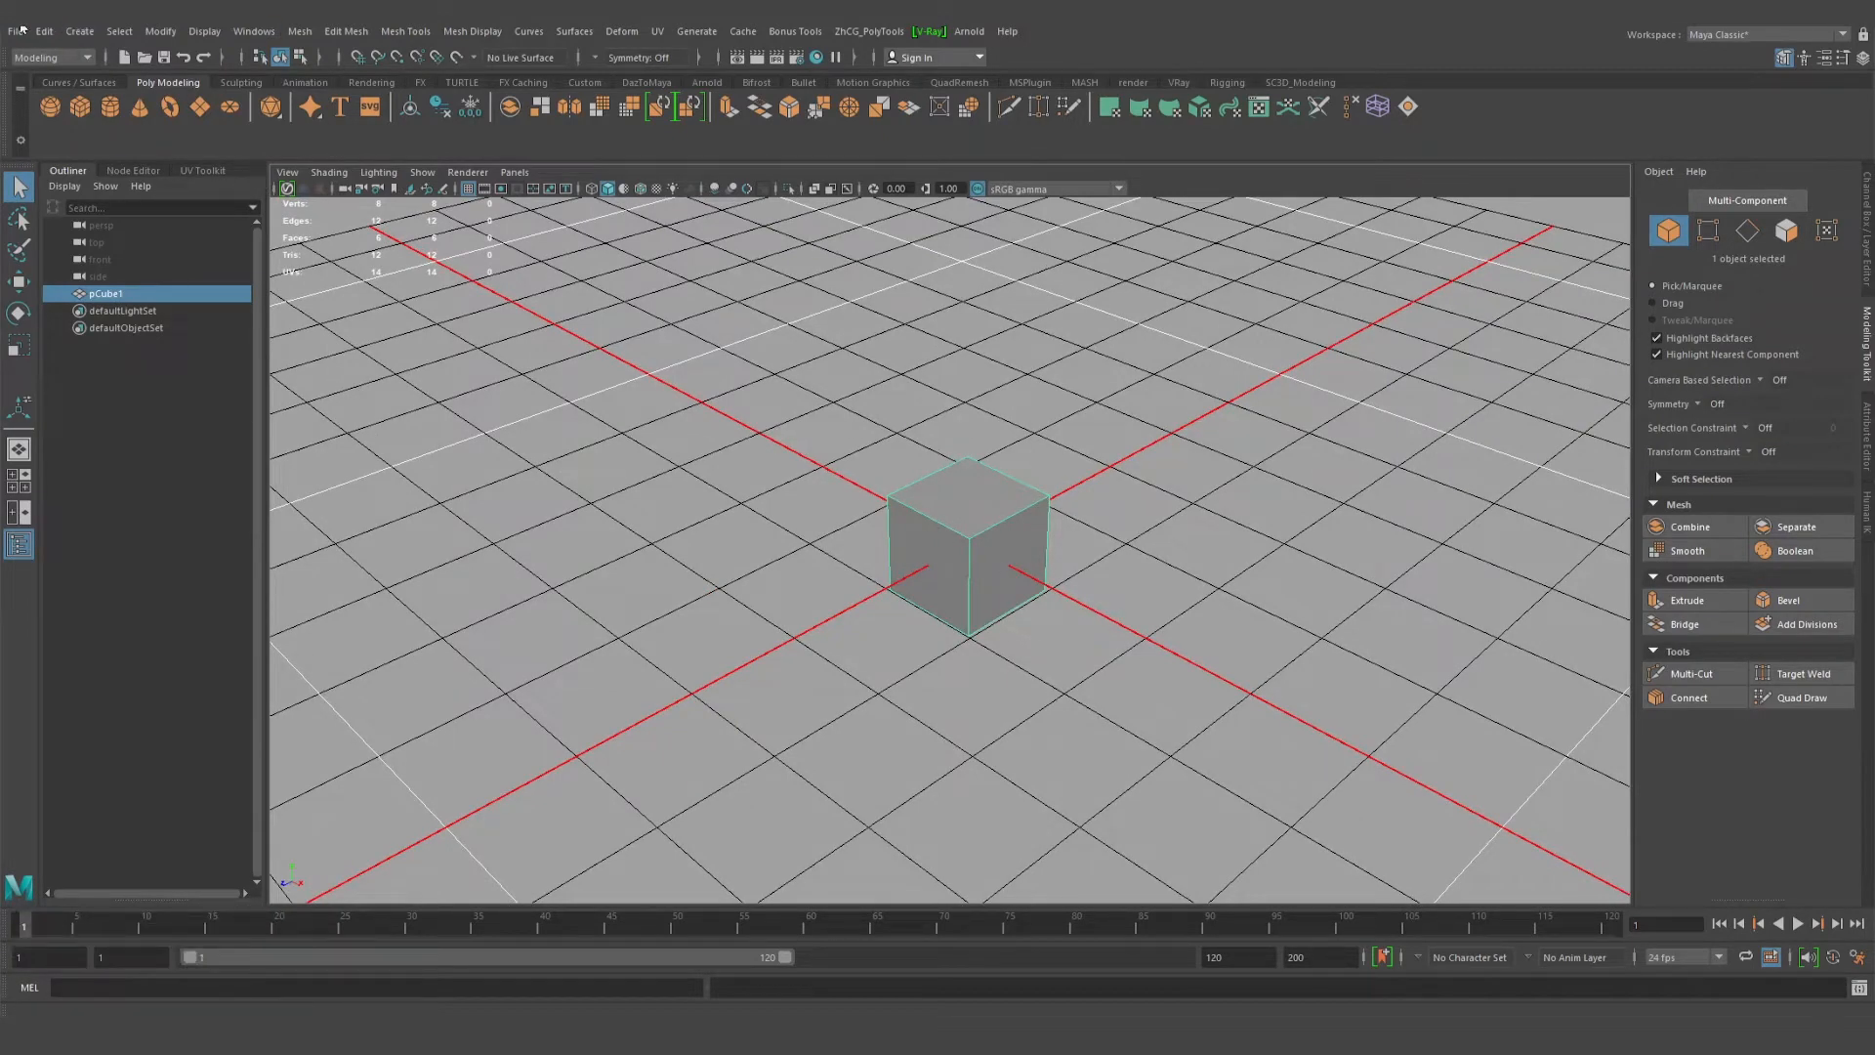
# Turn on Interactive Creation for polygon primitives and clear the current selection.
pyautogui.click(80, 31)
pyautogui.moveTo(234, 90)
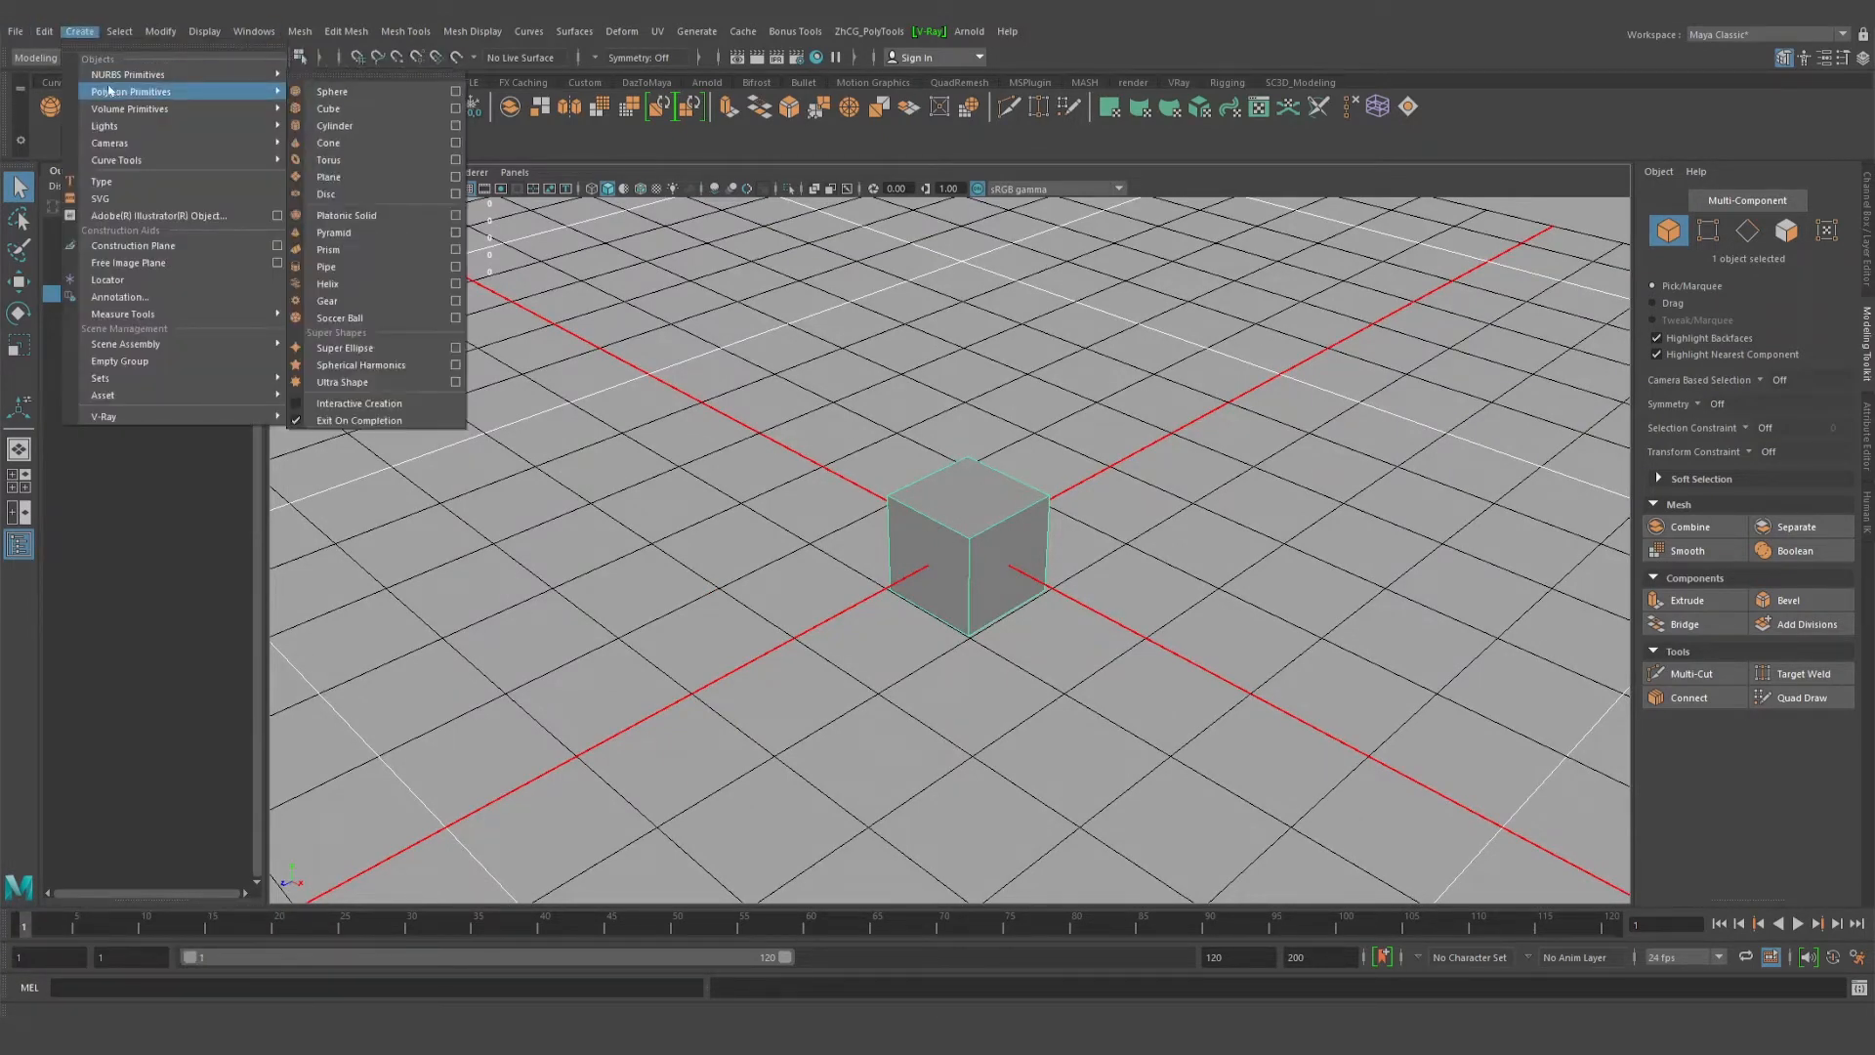
pyautogui.click(300, 403)
pyautogui.click(1227, 673)
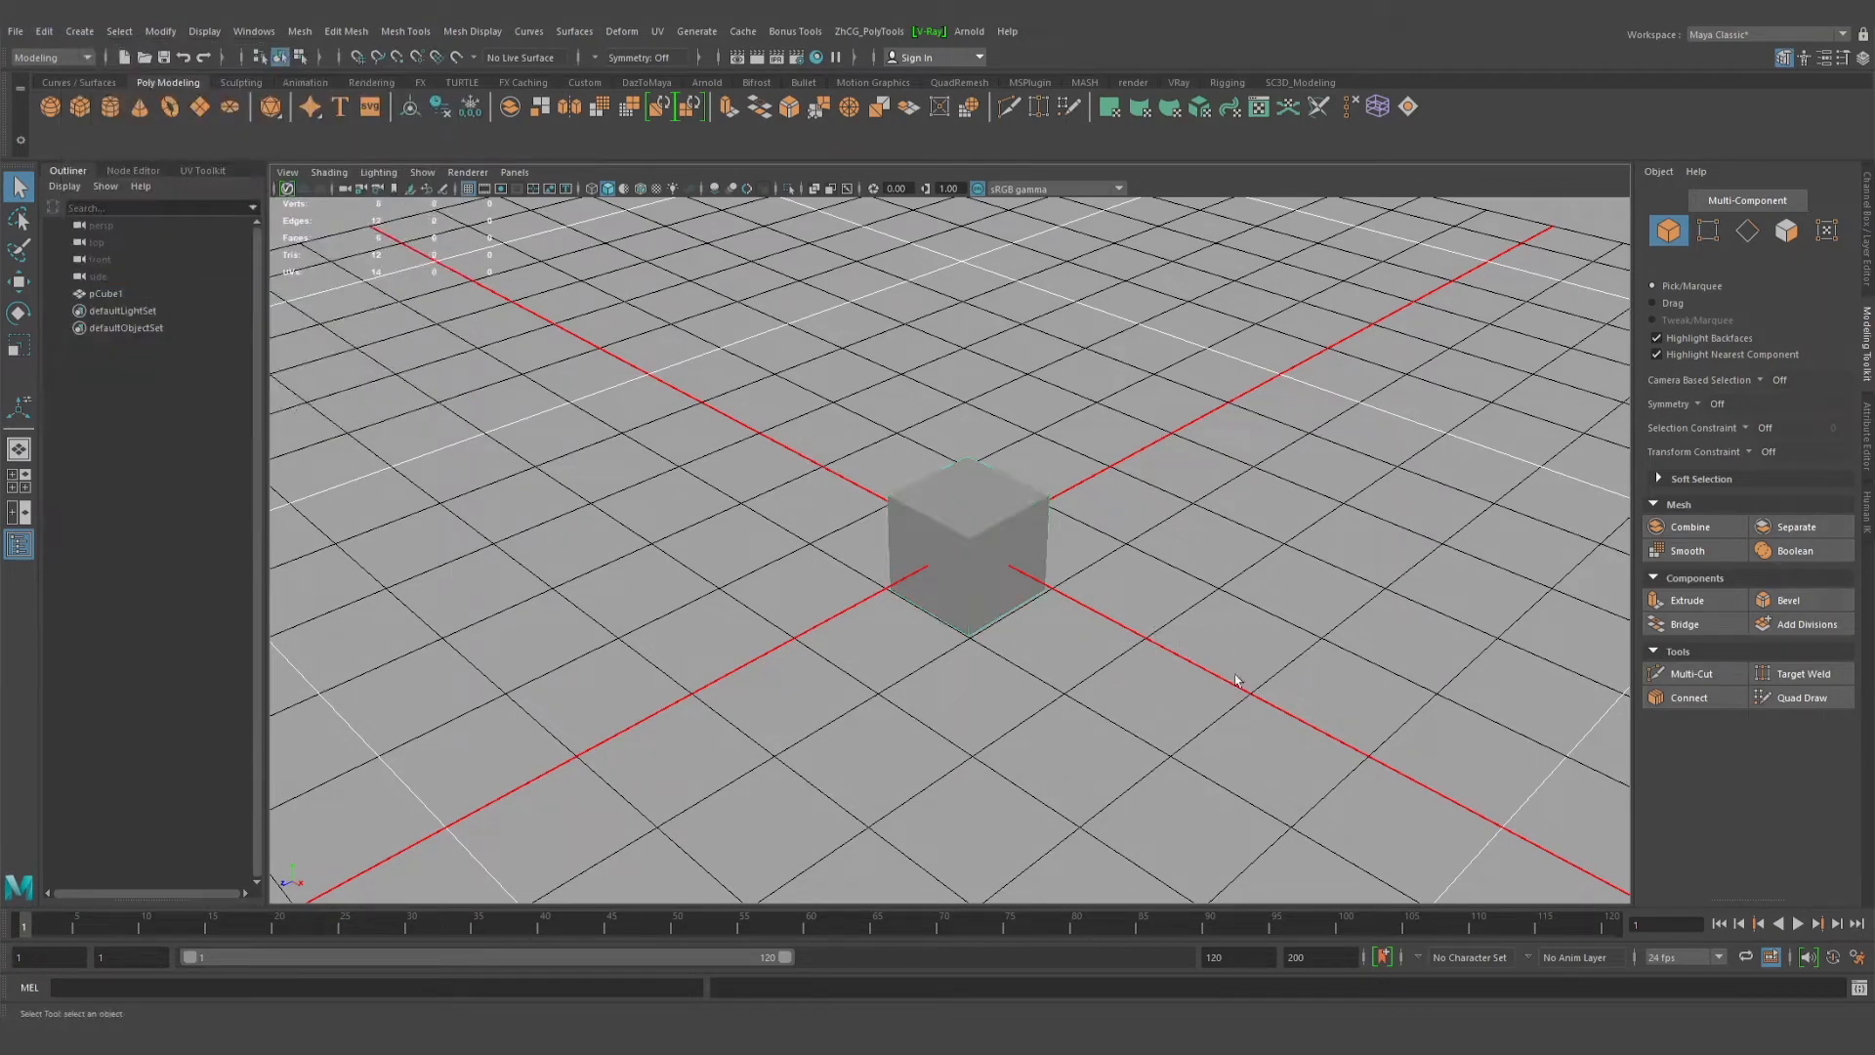
# Interactively draw a larger second cube on the grid beside the first cube, and delete it.
pyautogui.click(80, 107)
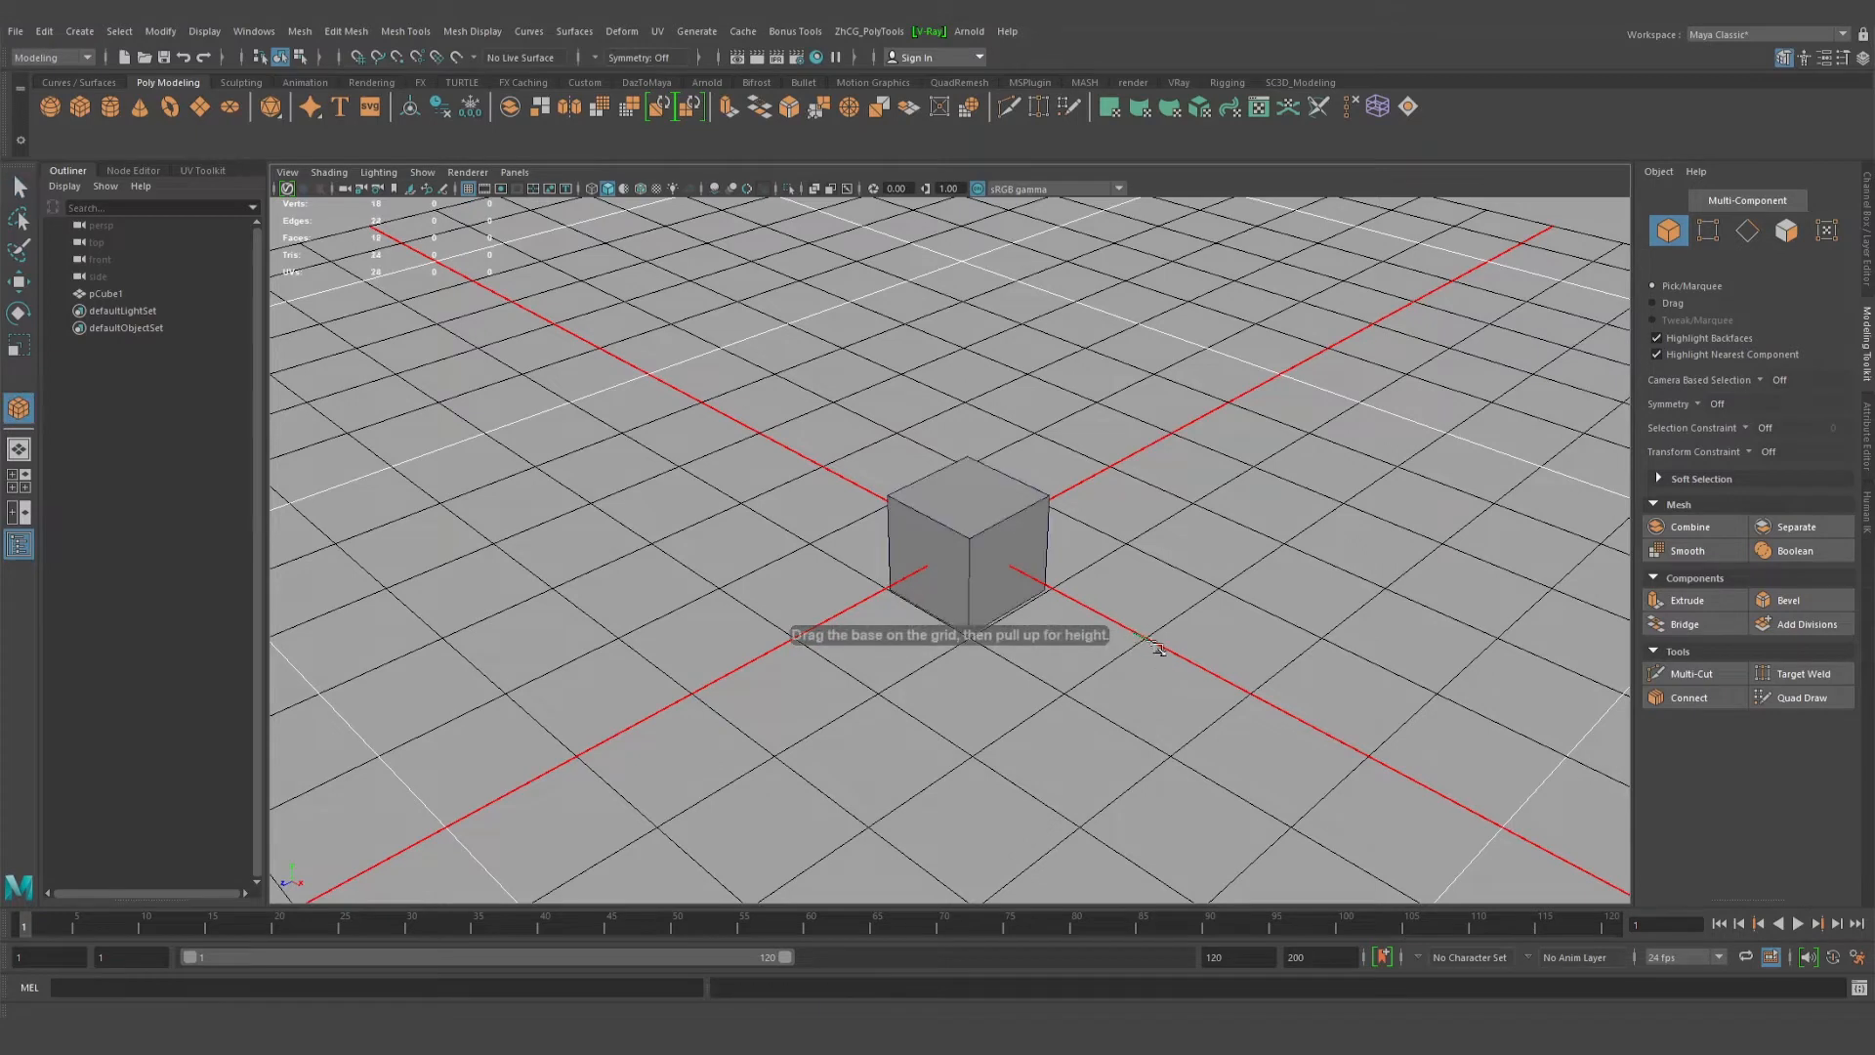
pyautogui.moveTo(1136, 633); pyautogui.dragTo(1308, 490)
pyautogui.press('q')
pyautogui.moveTo(1307, 490); pyautogui.dragTo(1380, 473, button='right')
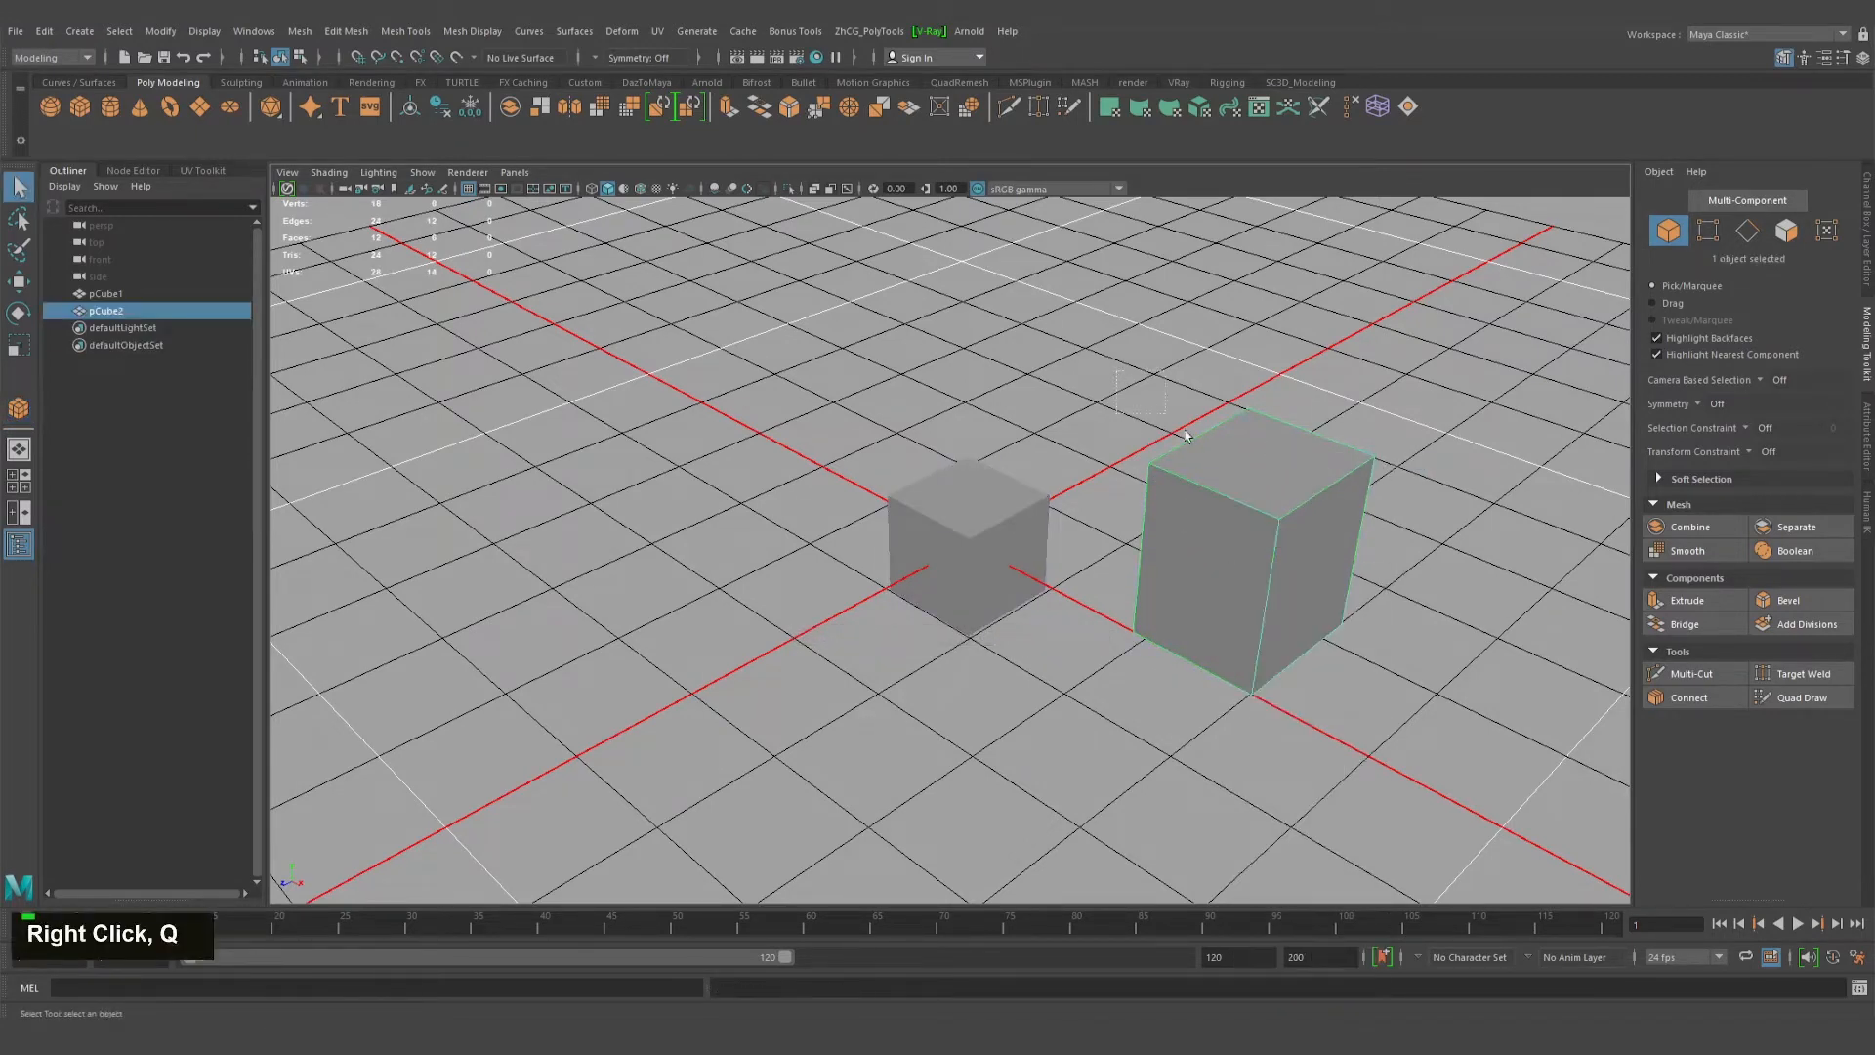
pyautogui.press('Delete')
# Turn off Interactive Creation for polygon primitives.
pyautogui.click(119, 31)
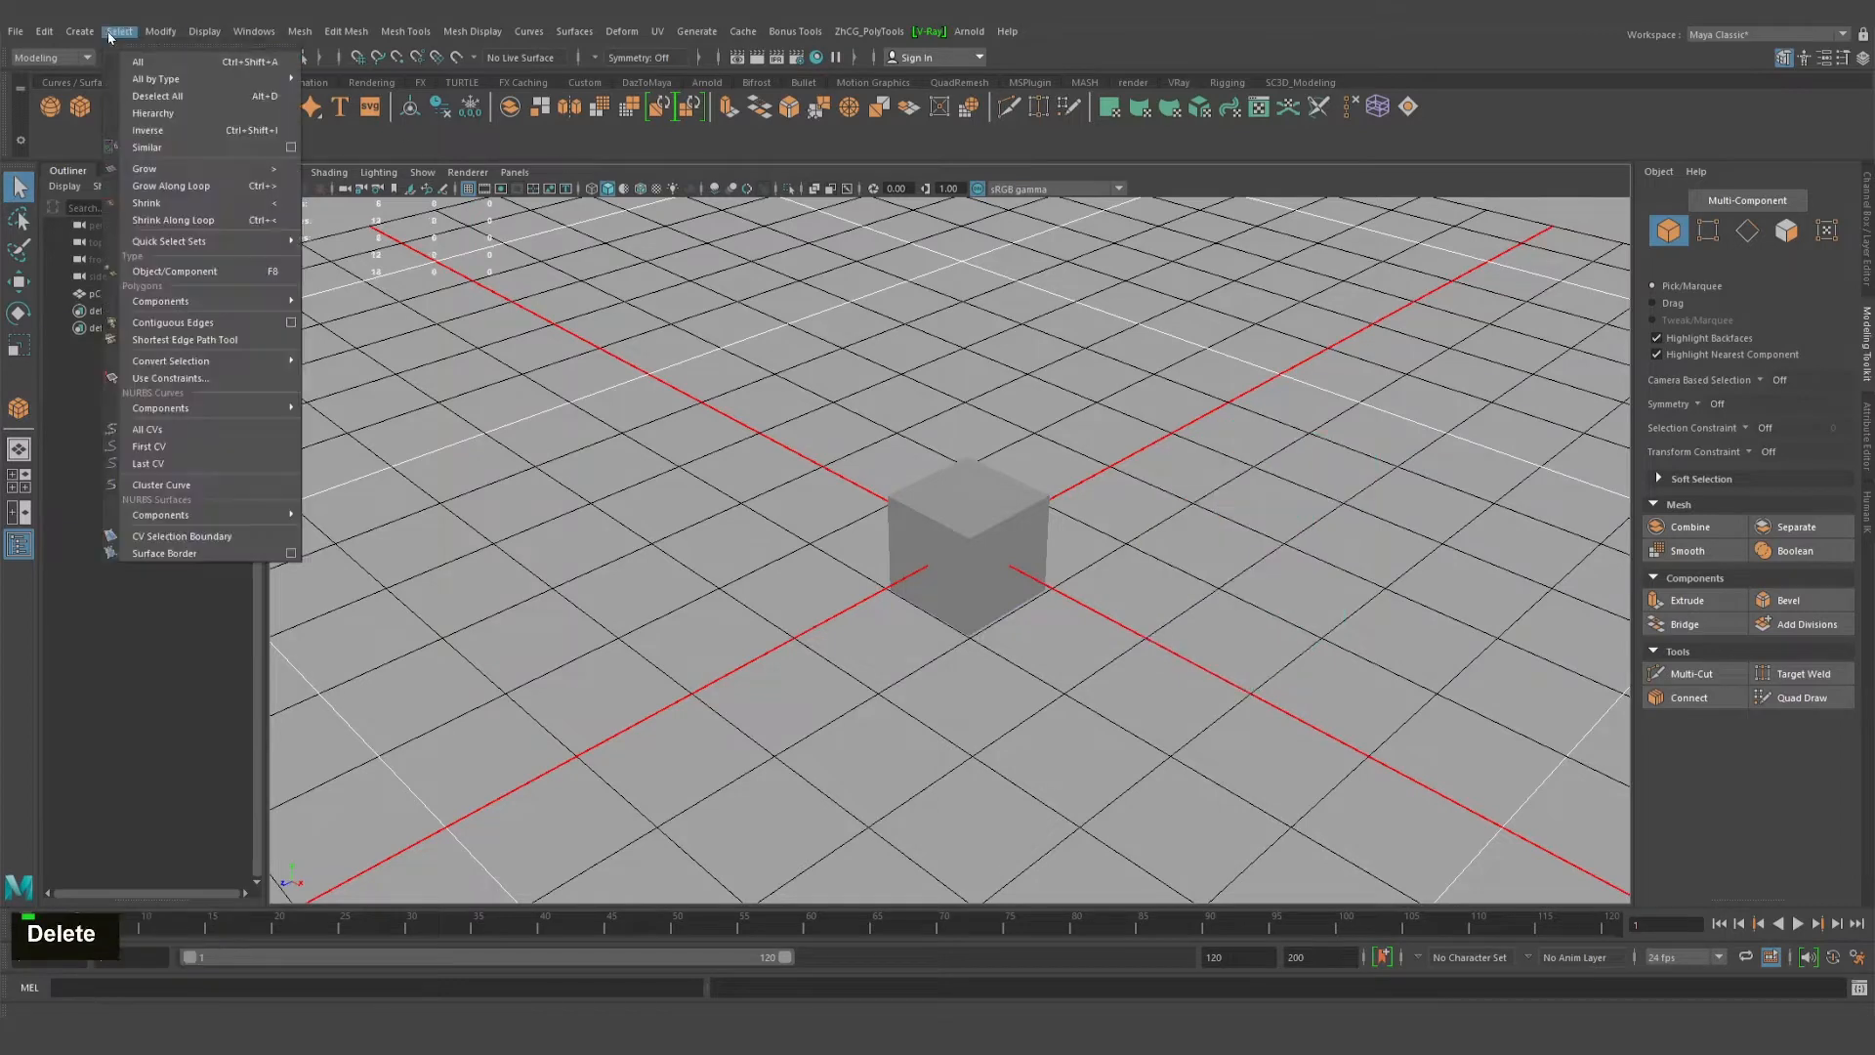
pyautogui.moveTo(175, 91)
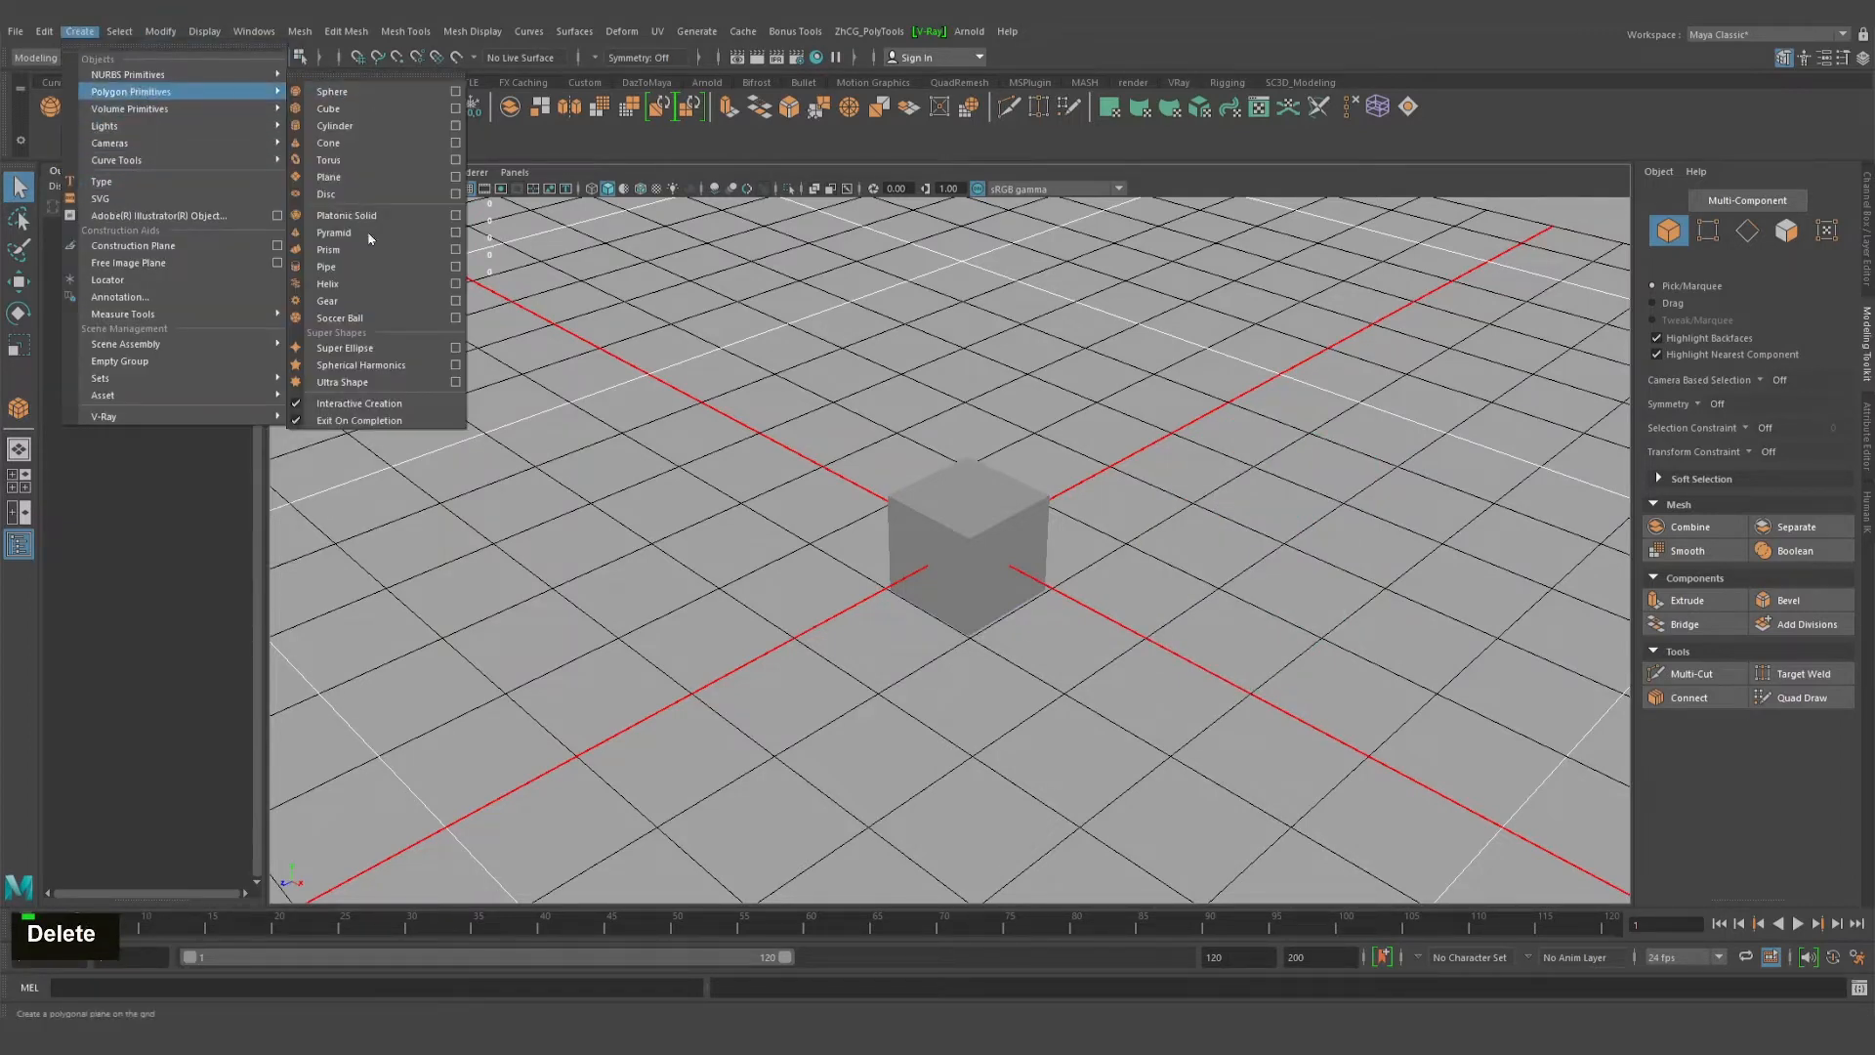
pyautogui.click(314, 405)
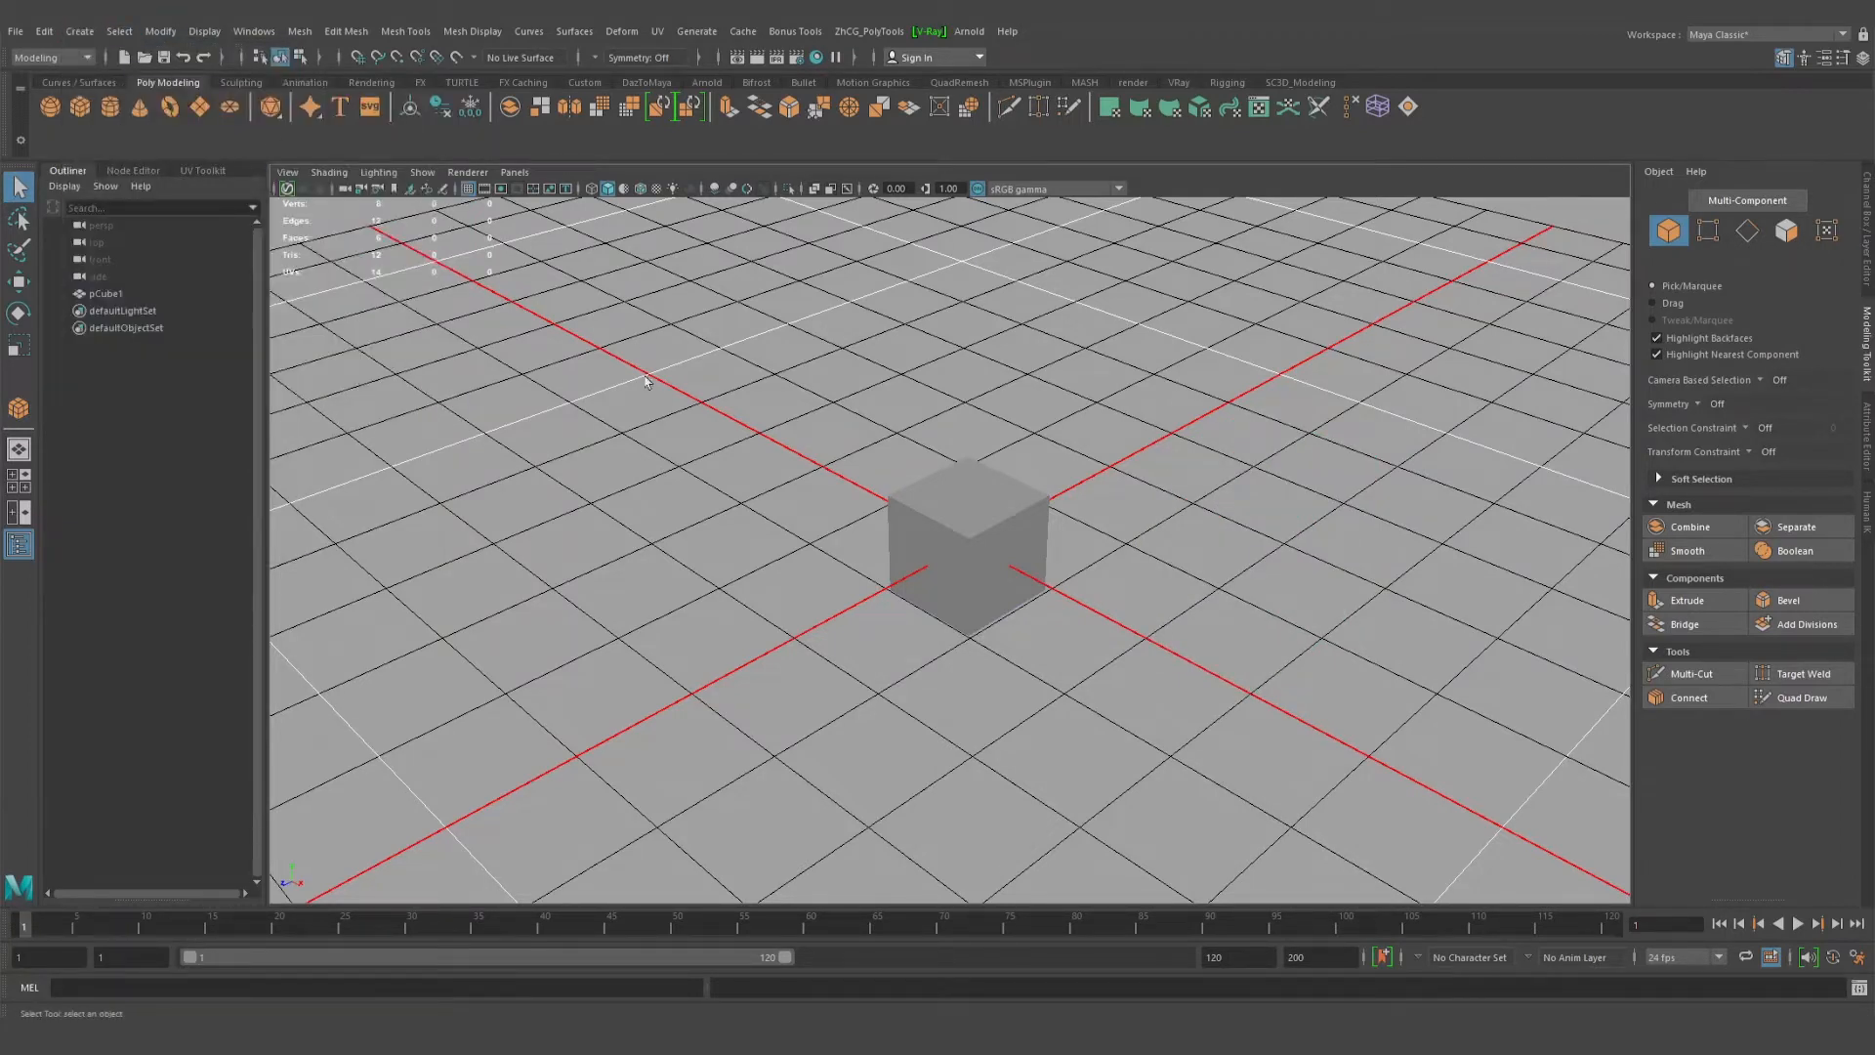
# Select the cube at the grid's center and duplicate it in place.
pyautogui.keyDown('alt'); pyautogui.moveTo(811, 565); pyautogui.dragTo(959, 591, button='middle'); pyautogui.keyUp('alt')
pyautogui.keyDown('alt'); pyautogui.moveTo(959, 591); pyautogui.dragTo(1034, 584, button='right'); pyautogui.keyUp('alt')
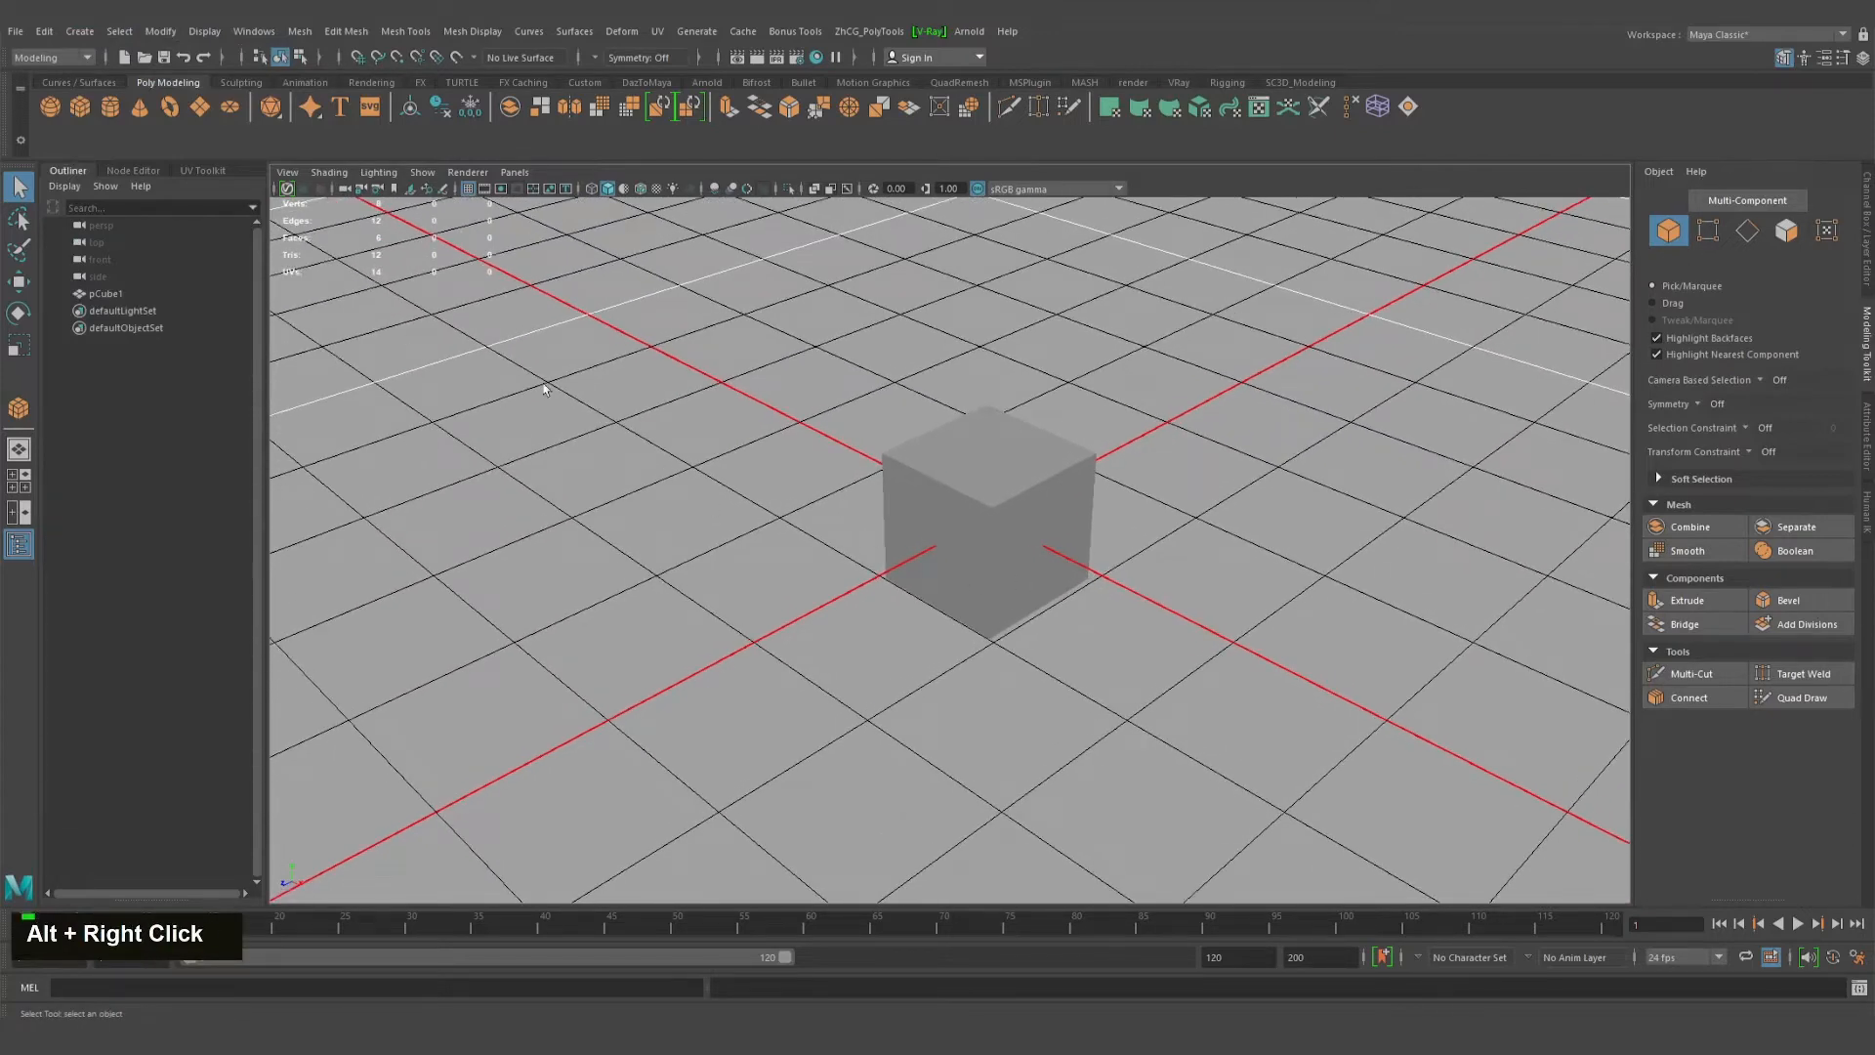
pyautogui.keyDown('alt'); pyautogui.moveTo(1057, 574); pyautogui.dragTo(939, 538); pyautogui.keyUp('alt')
pyautogui.moveTo(1327, 760); pyautogui.dragTo(1045, 585)
pyautogui.keyDown('alt'); pyautogui.moveTo(1166, 663); pyautogui.dragTo(1127, 665, button='middle'); pyautogui.keyUp('alt')
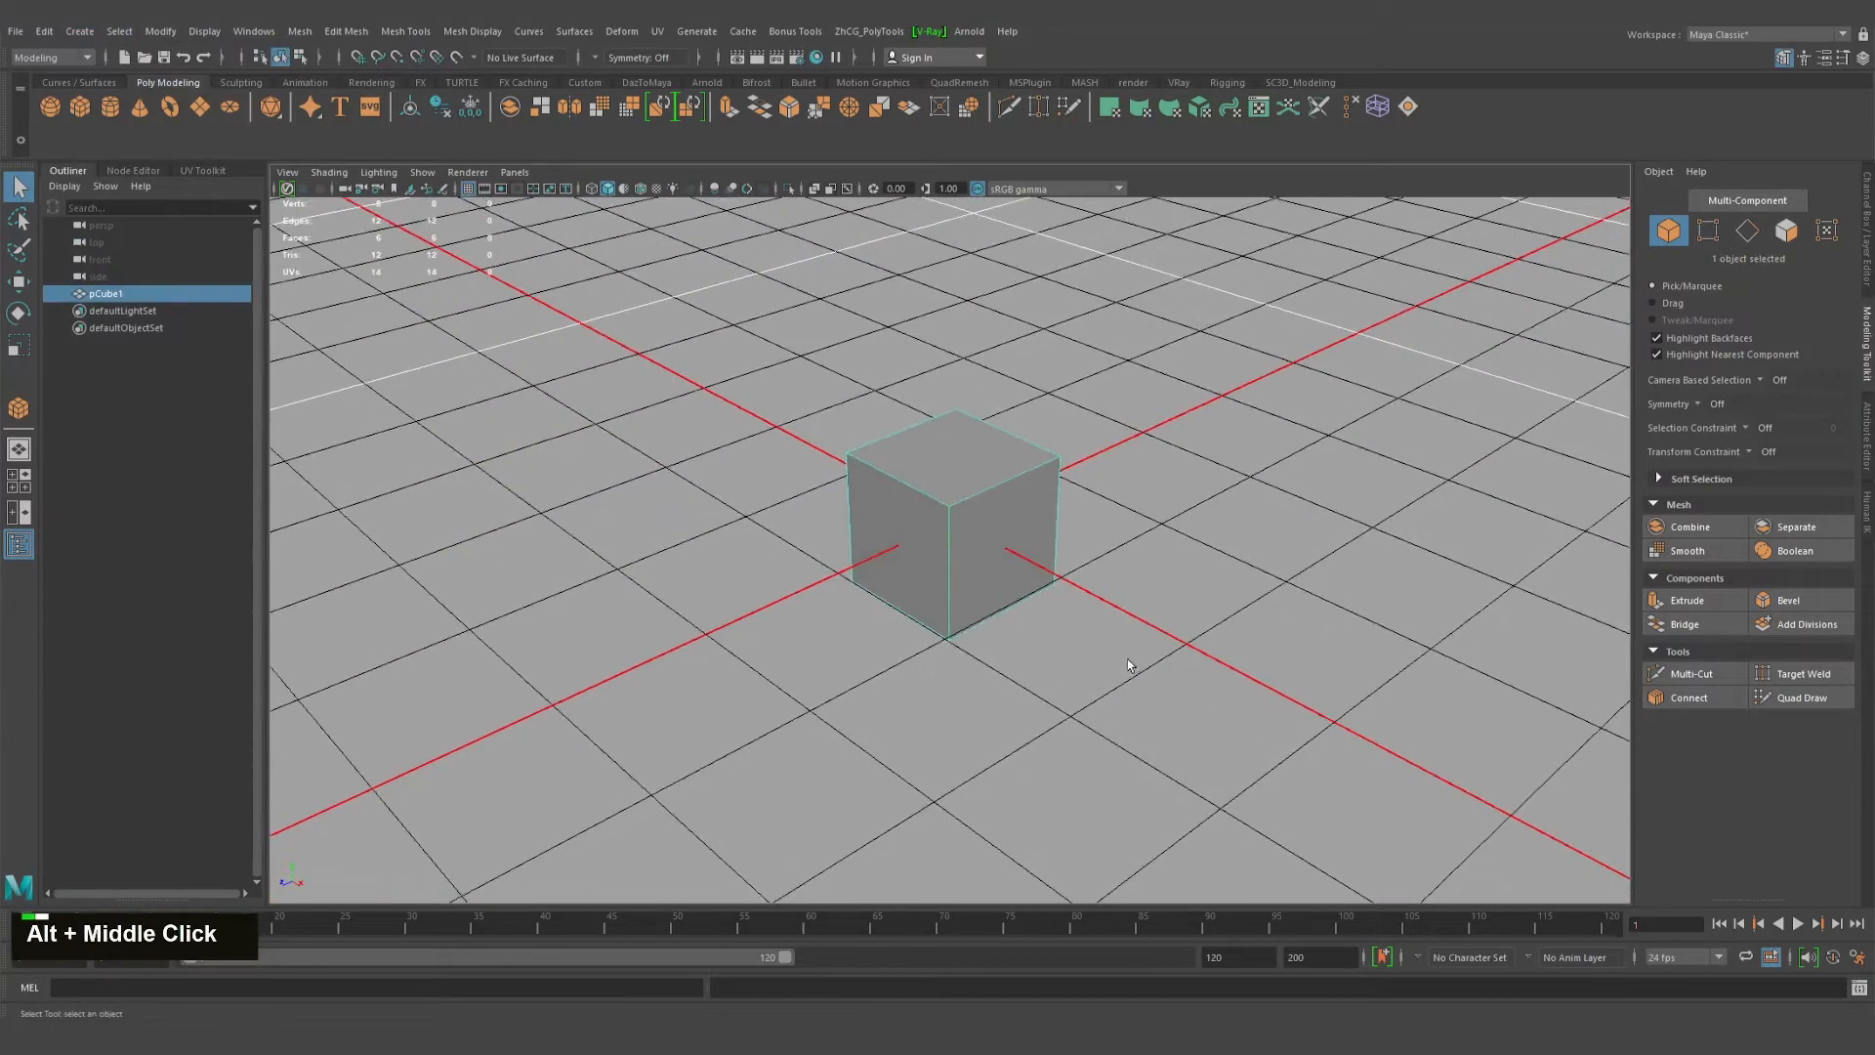
pyautogui.keyDown('alt'); pyautogui.moveTo(1562, 585); pyautogui.dragTo(1441, 606); pyautogui.keyUp('alt')
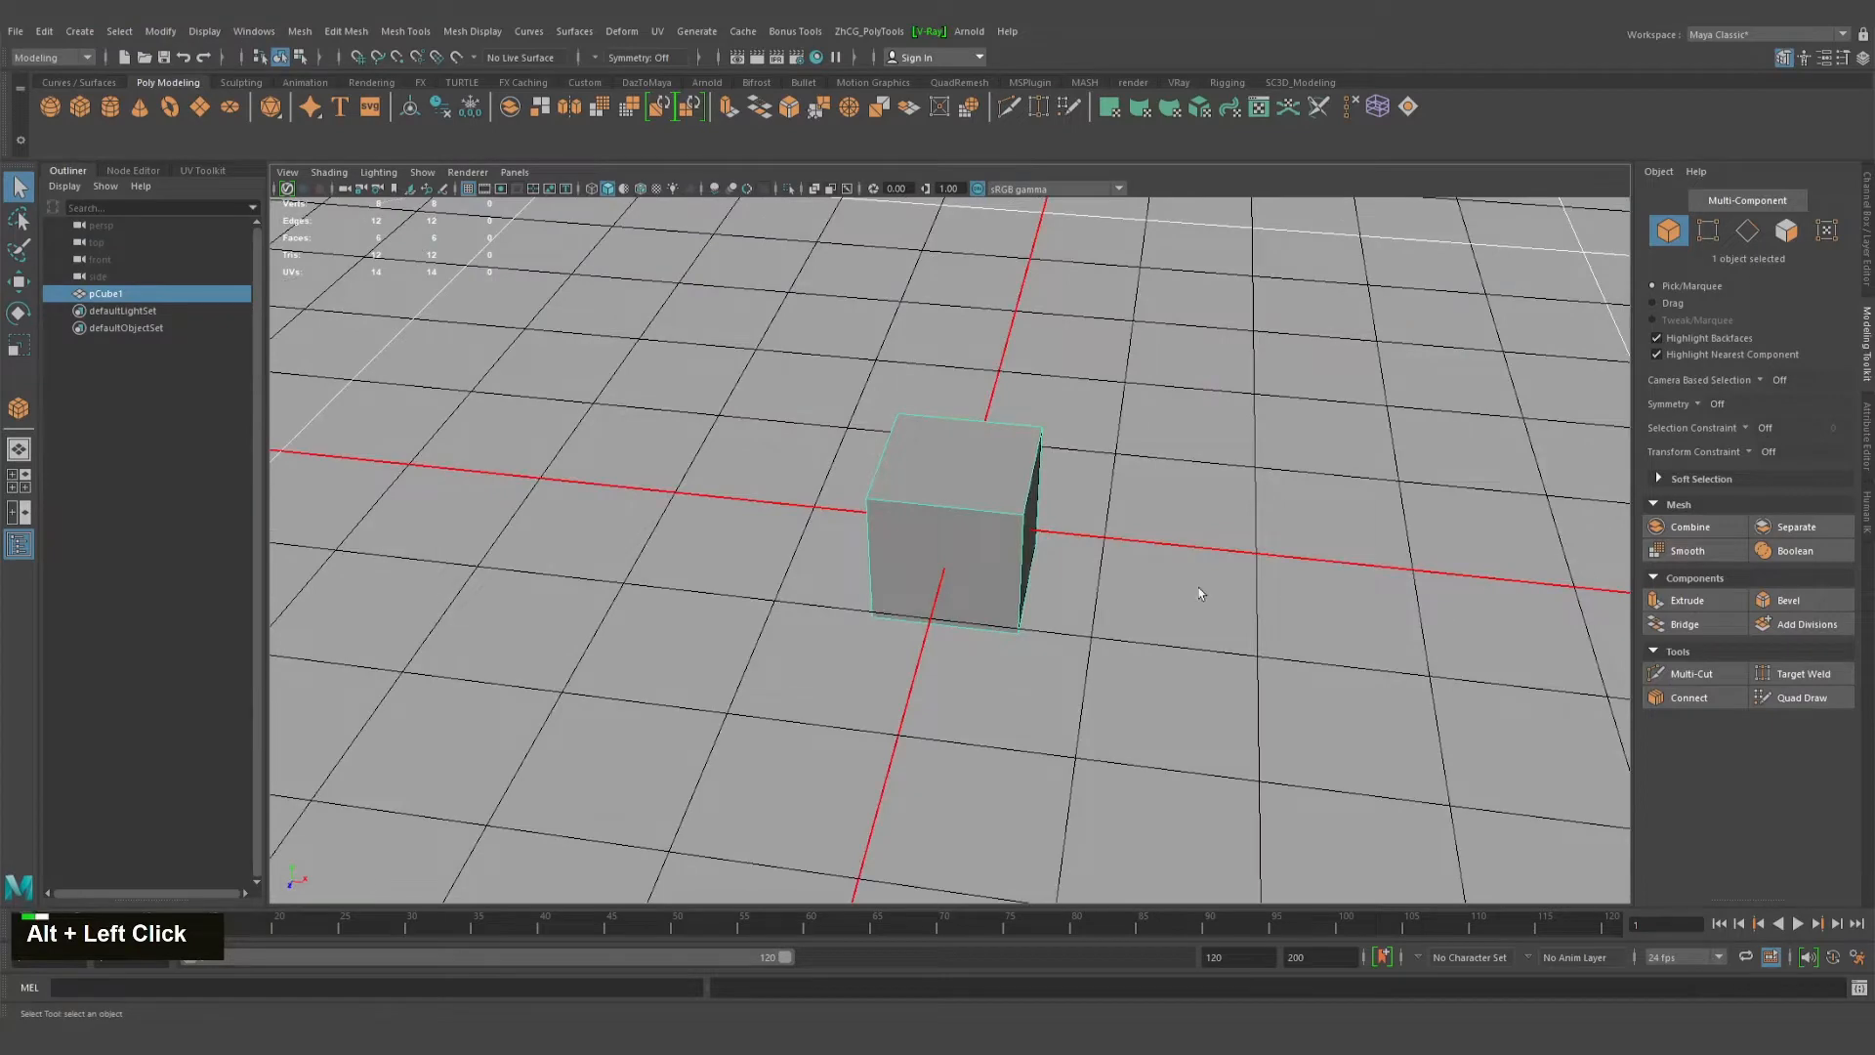
pyautogui.keyDown('alt'); pyautogui.moveTo(1198, 587); pyautogui.dragTo(1209, 594, button='middle'); pyautogui.keyUp('alt')
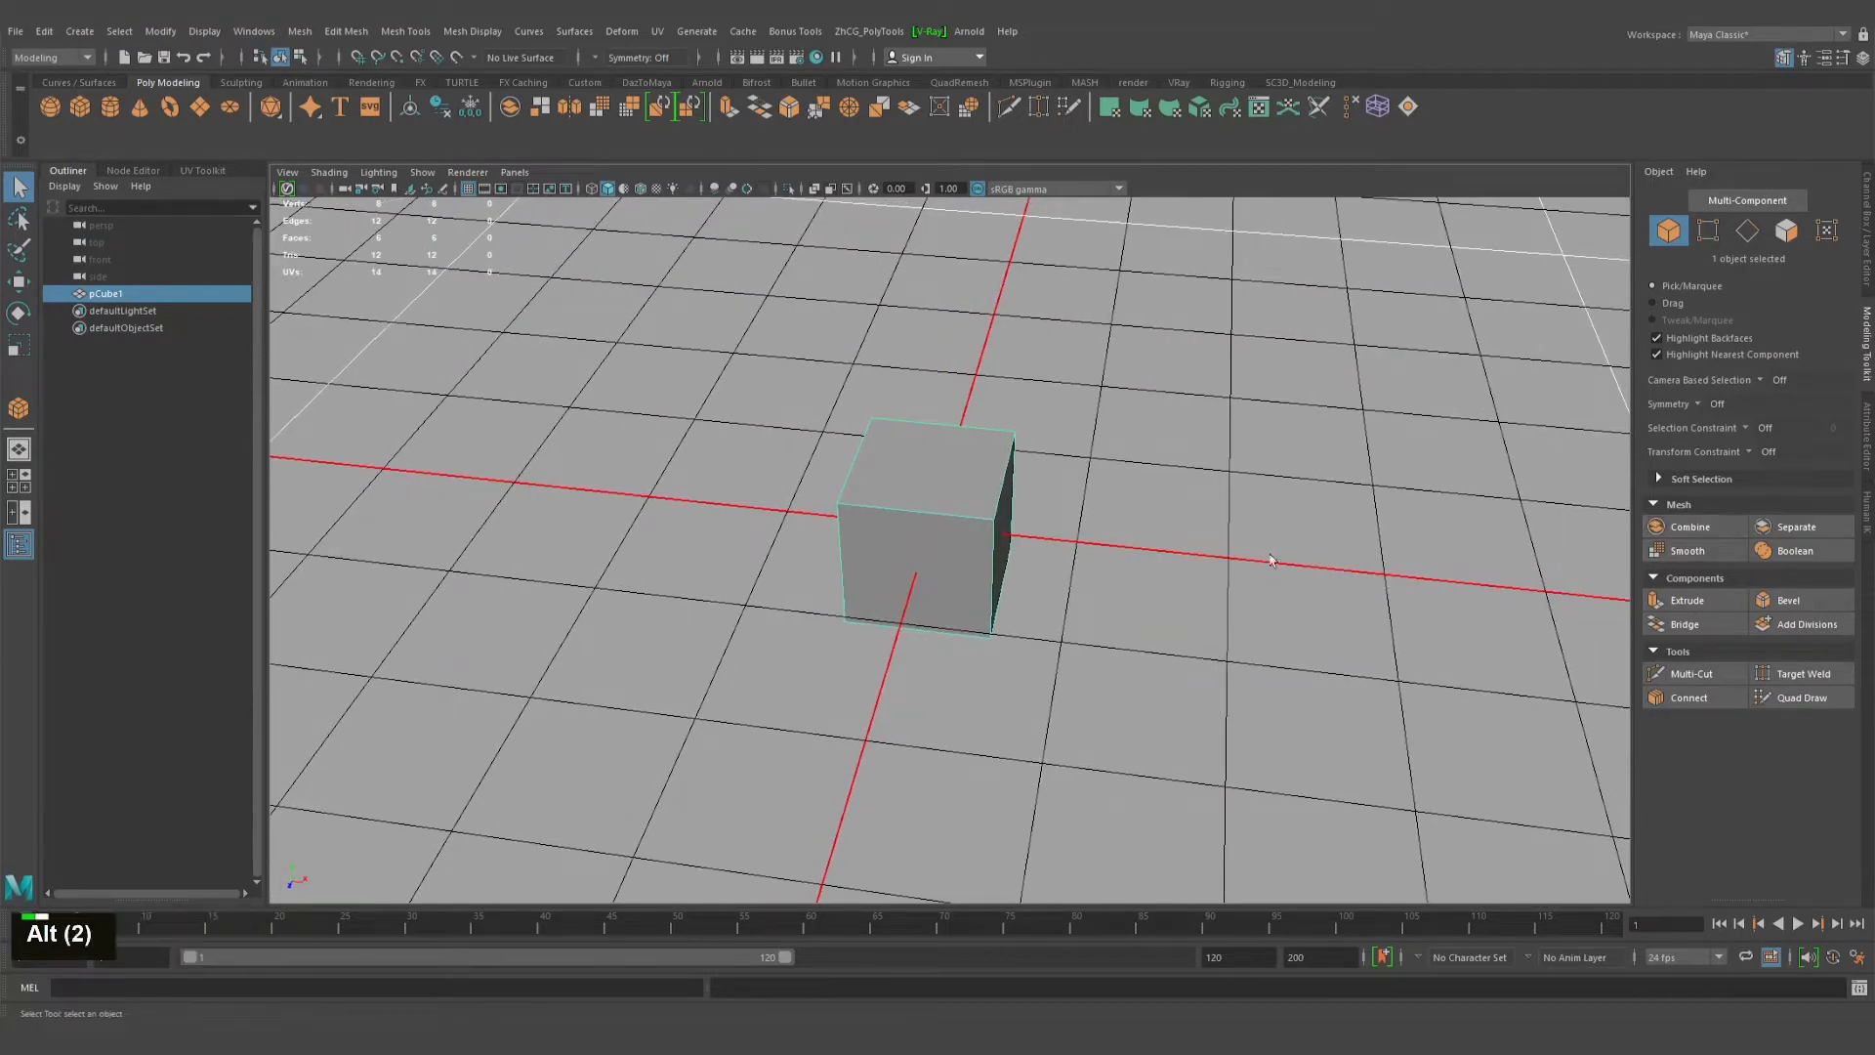
pyautogui.keyDown('alt'); pyautogui.moveTo(1268, 556); pyautogui.dragTo(1129, 554); pyautogui.keyUp('alt')
pyautogui.press('w')
pyautogui.scroll(-3, 1097, 545)
pyautogui.keyDown('alt'); pyautogui.moveTo(986, 547); pyautogui.dragTo(1086, 583); pyautogui.keyUp('alt')
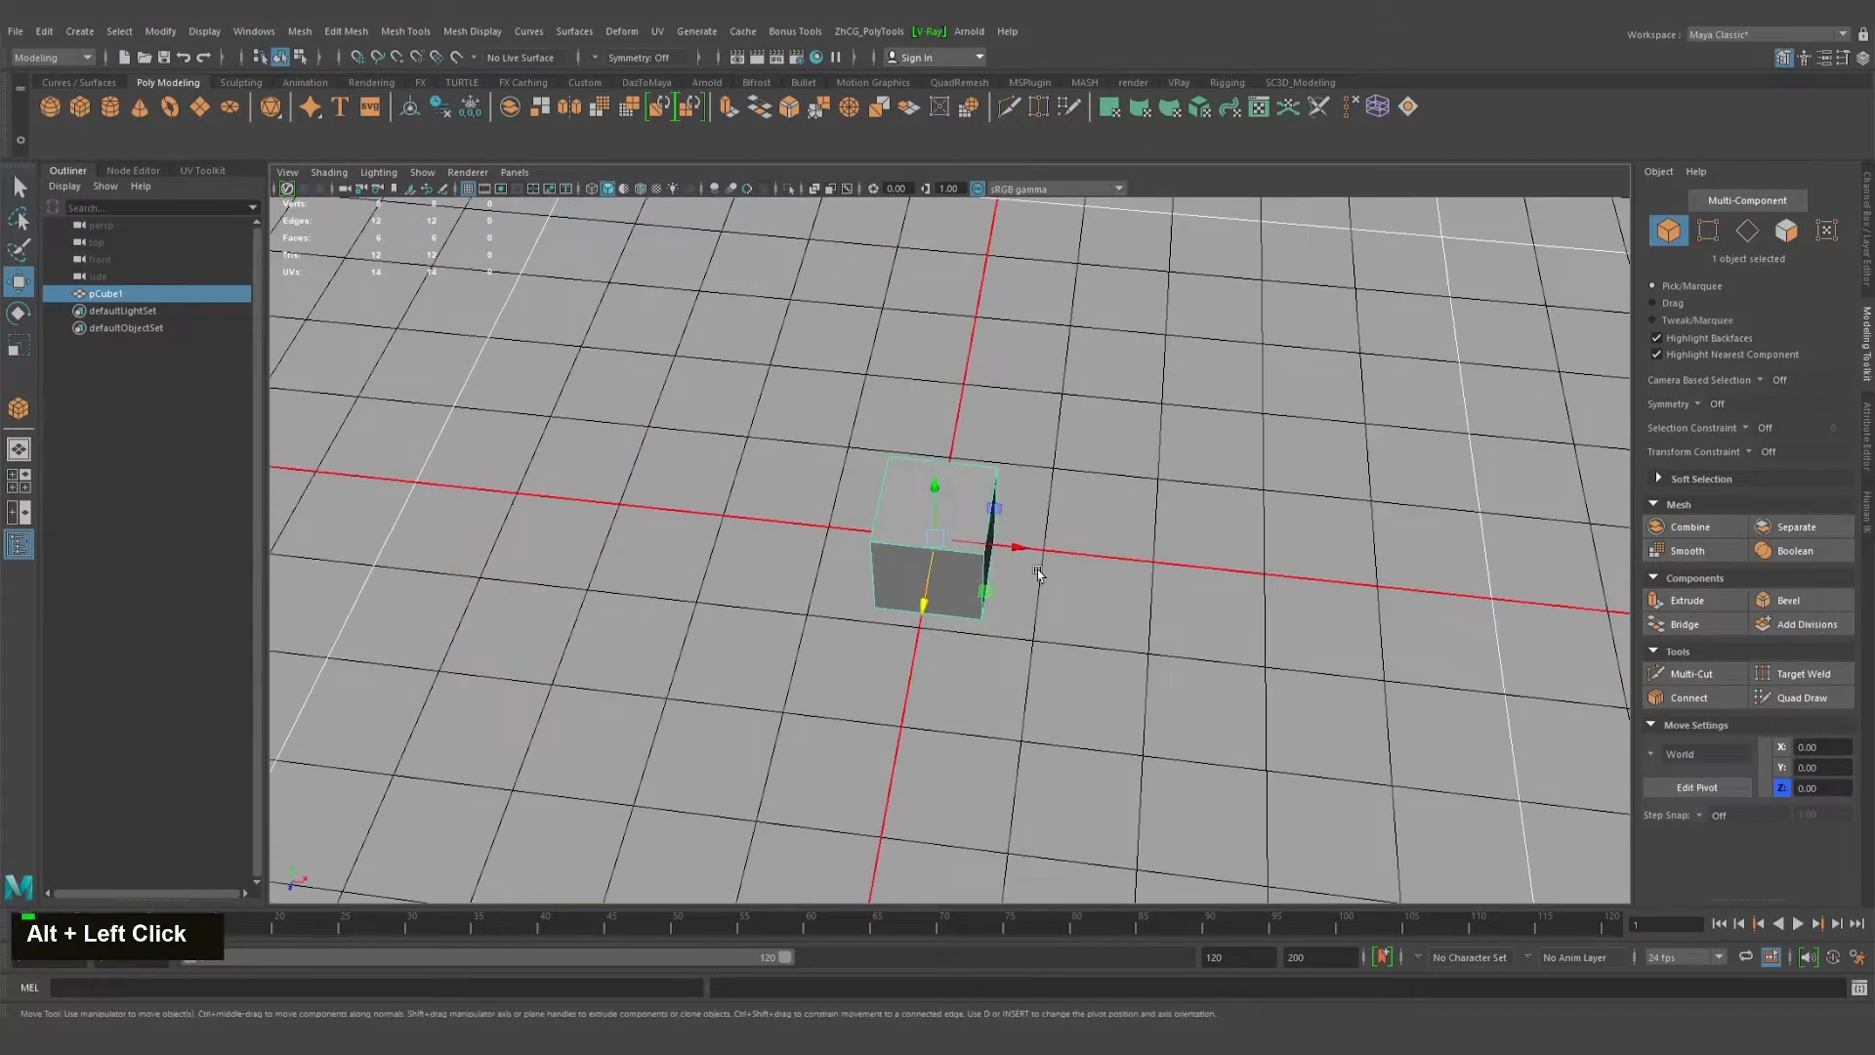
pyautogui.click(44, 31)
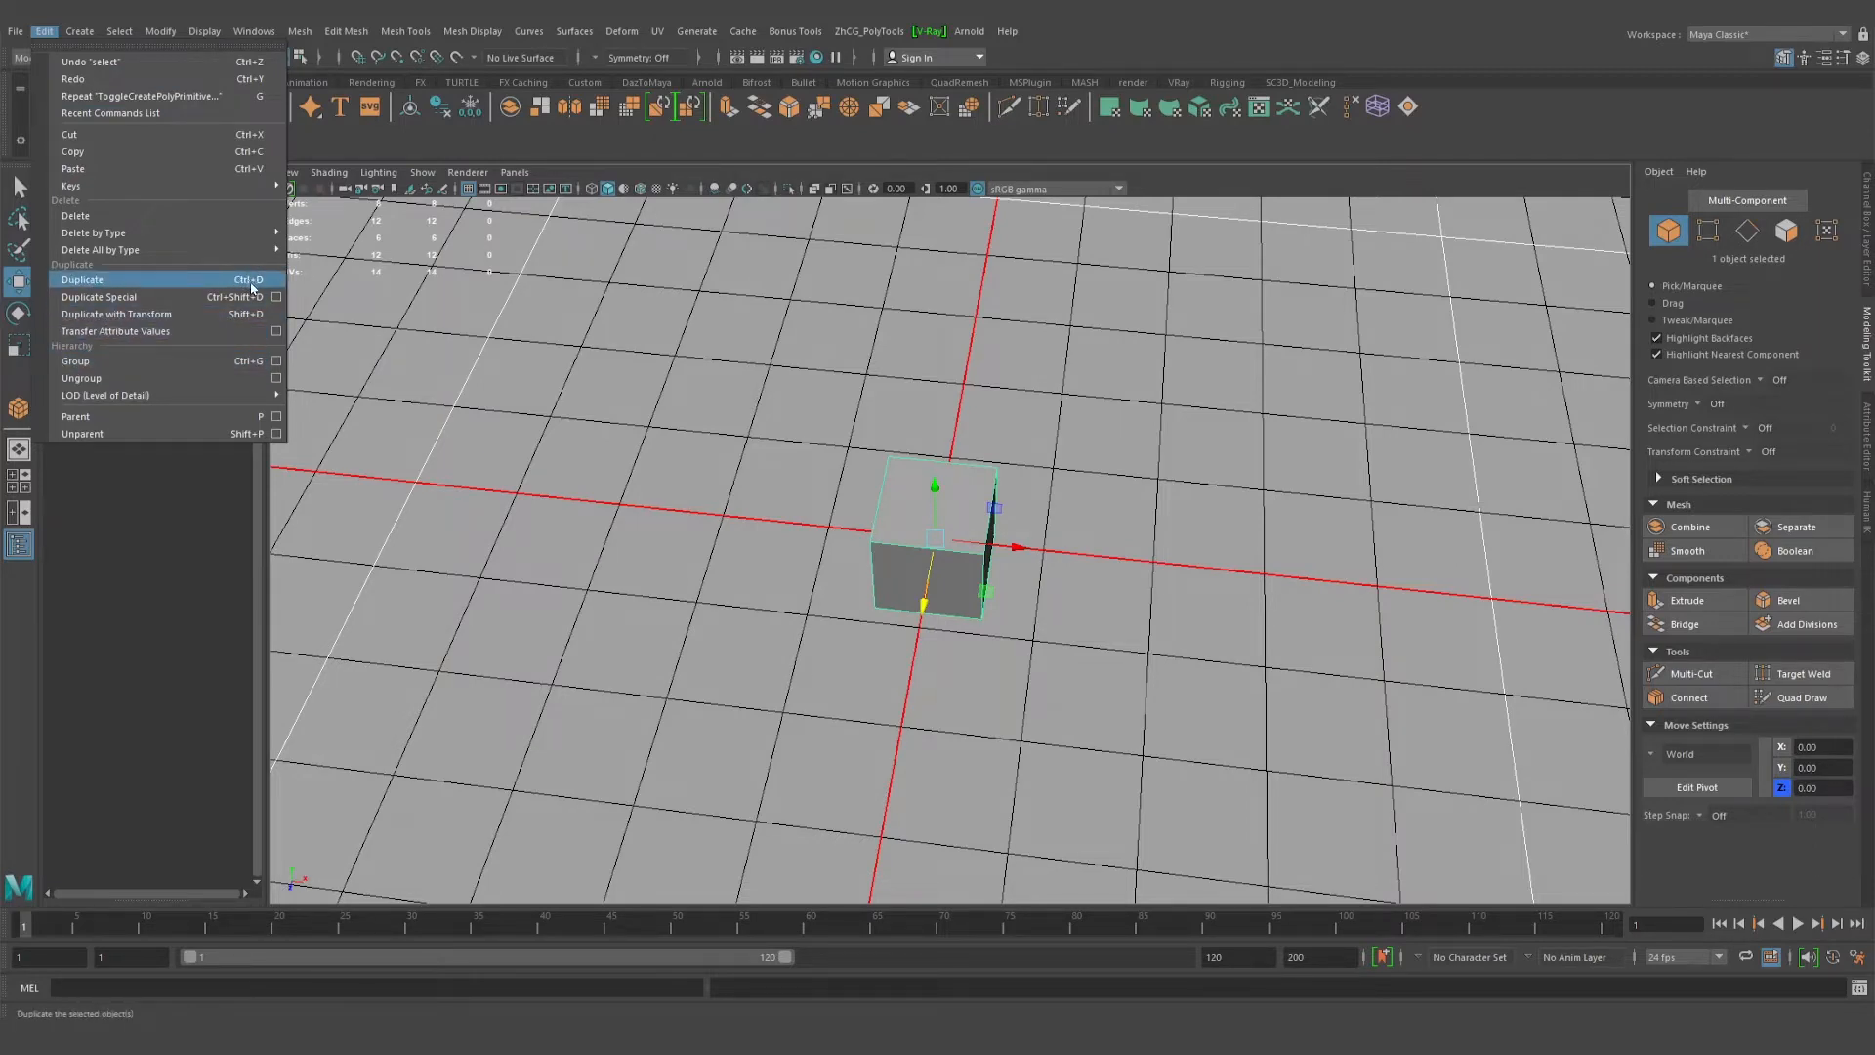
pyautogui.click(158, 279)
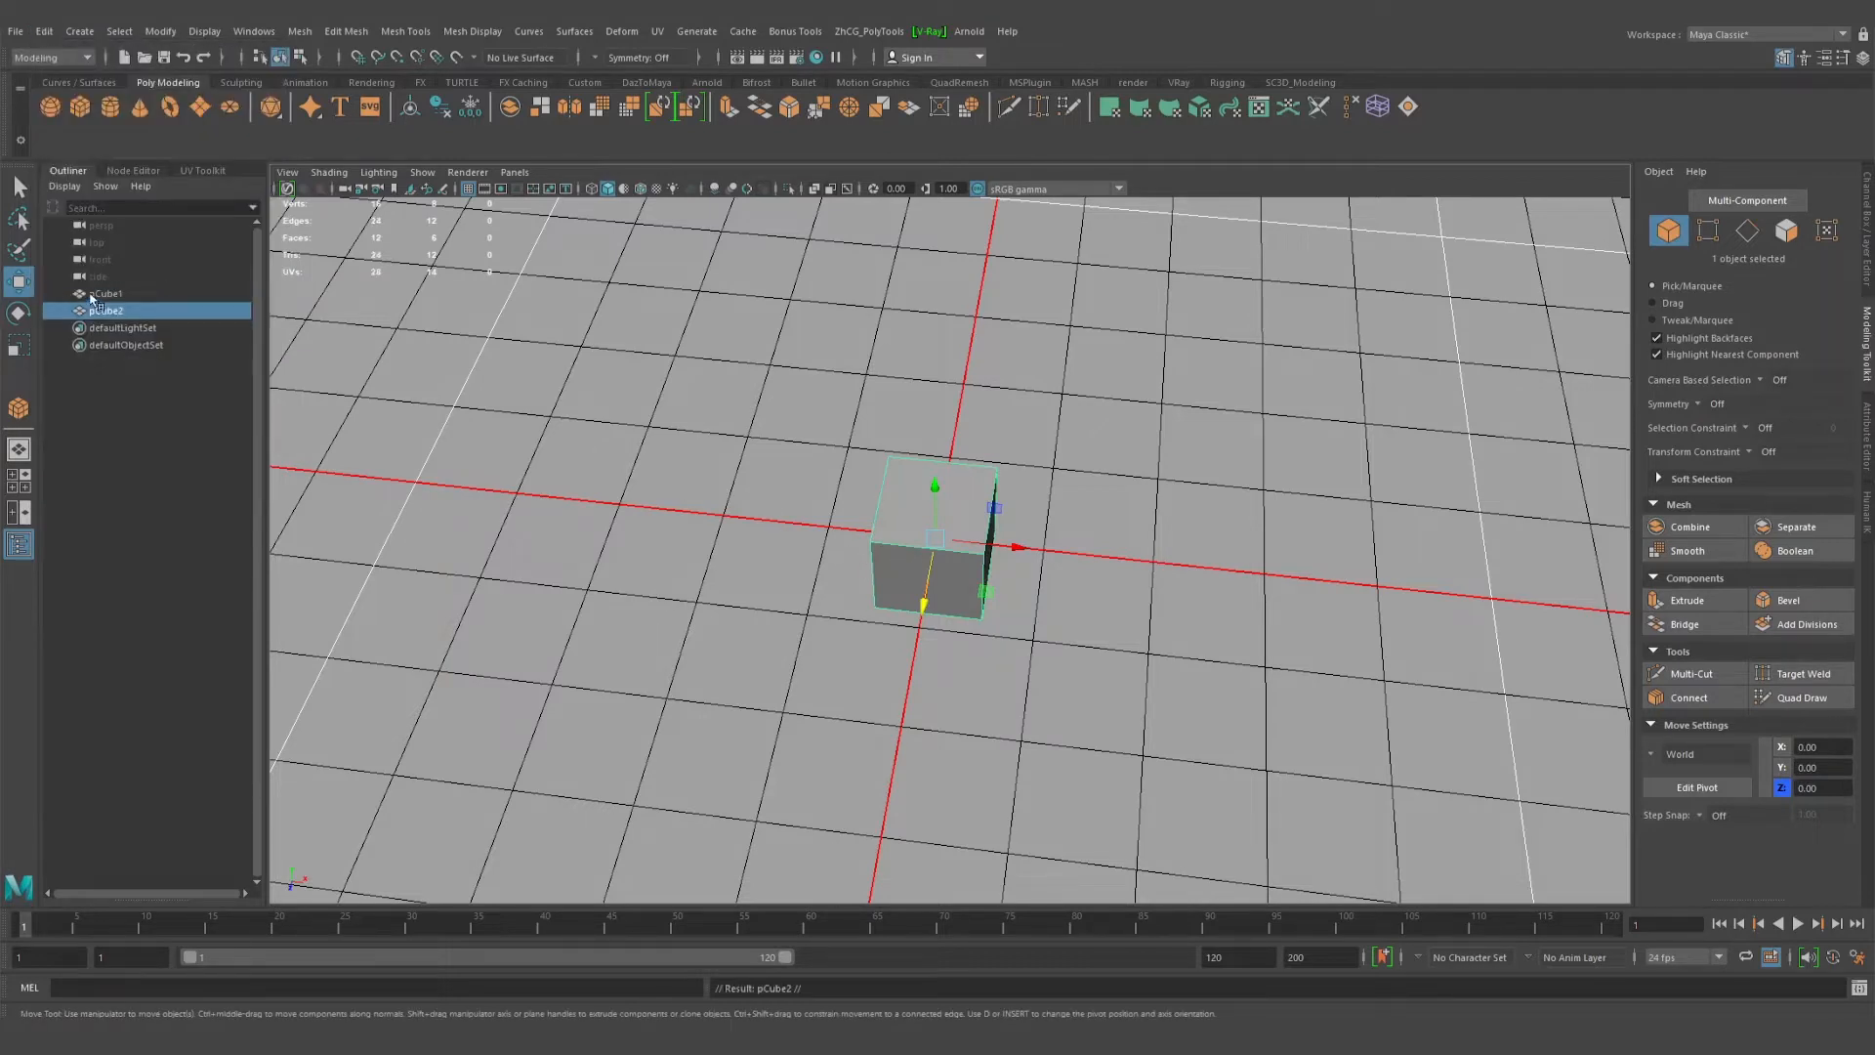
# Move the duplicate cube along the X axis to about 1.83, clear of the original.
pyautogui.doubleClick(15, 546)
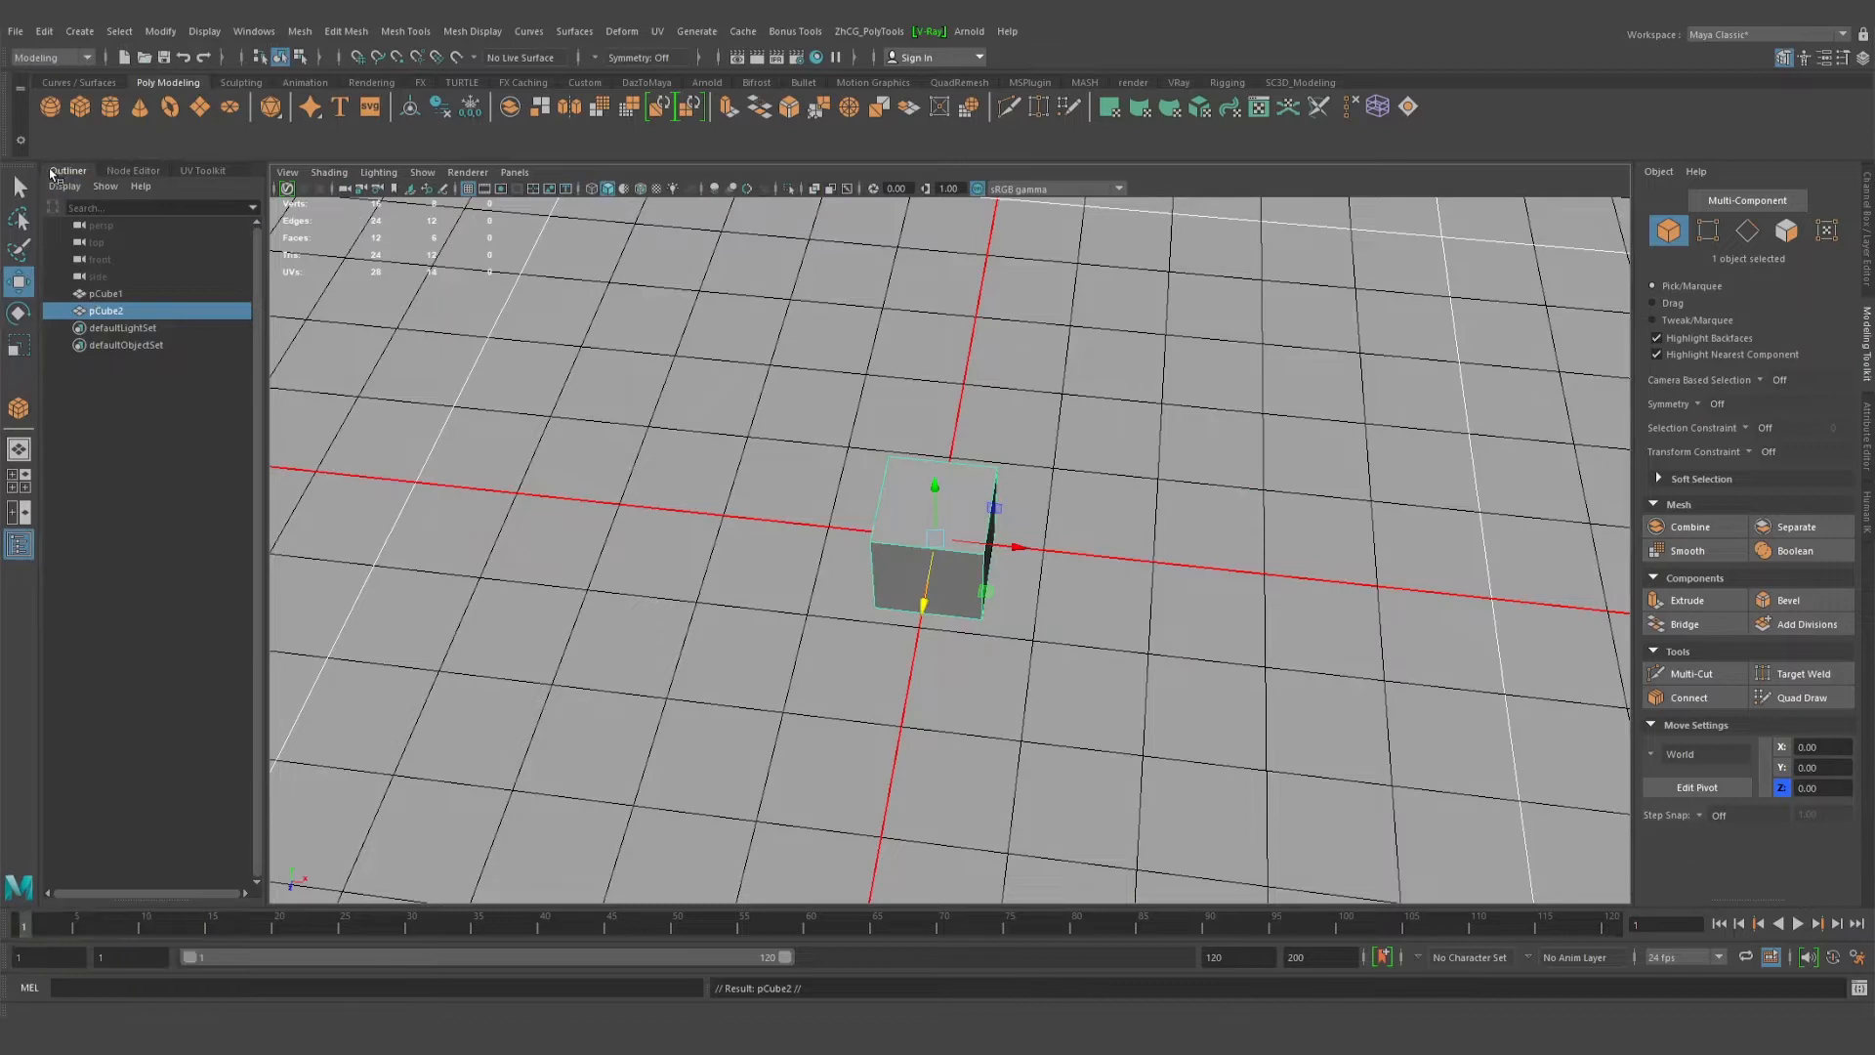
pyautogui.doubleClick(107, 312)
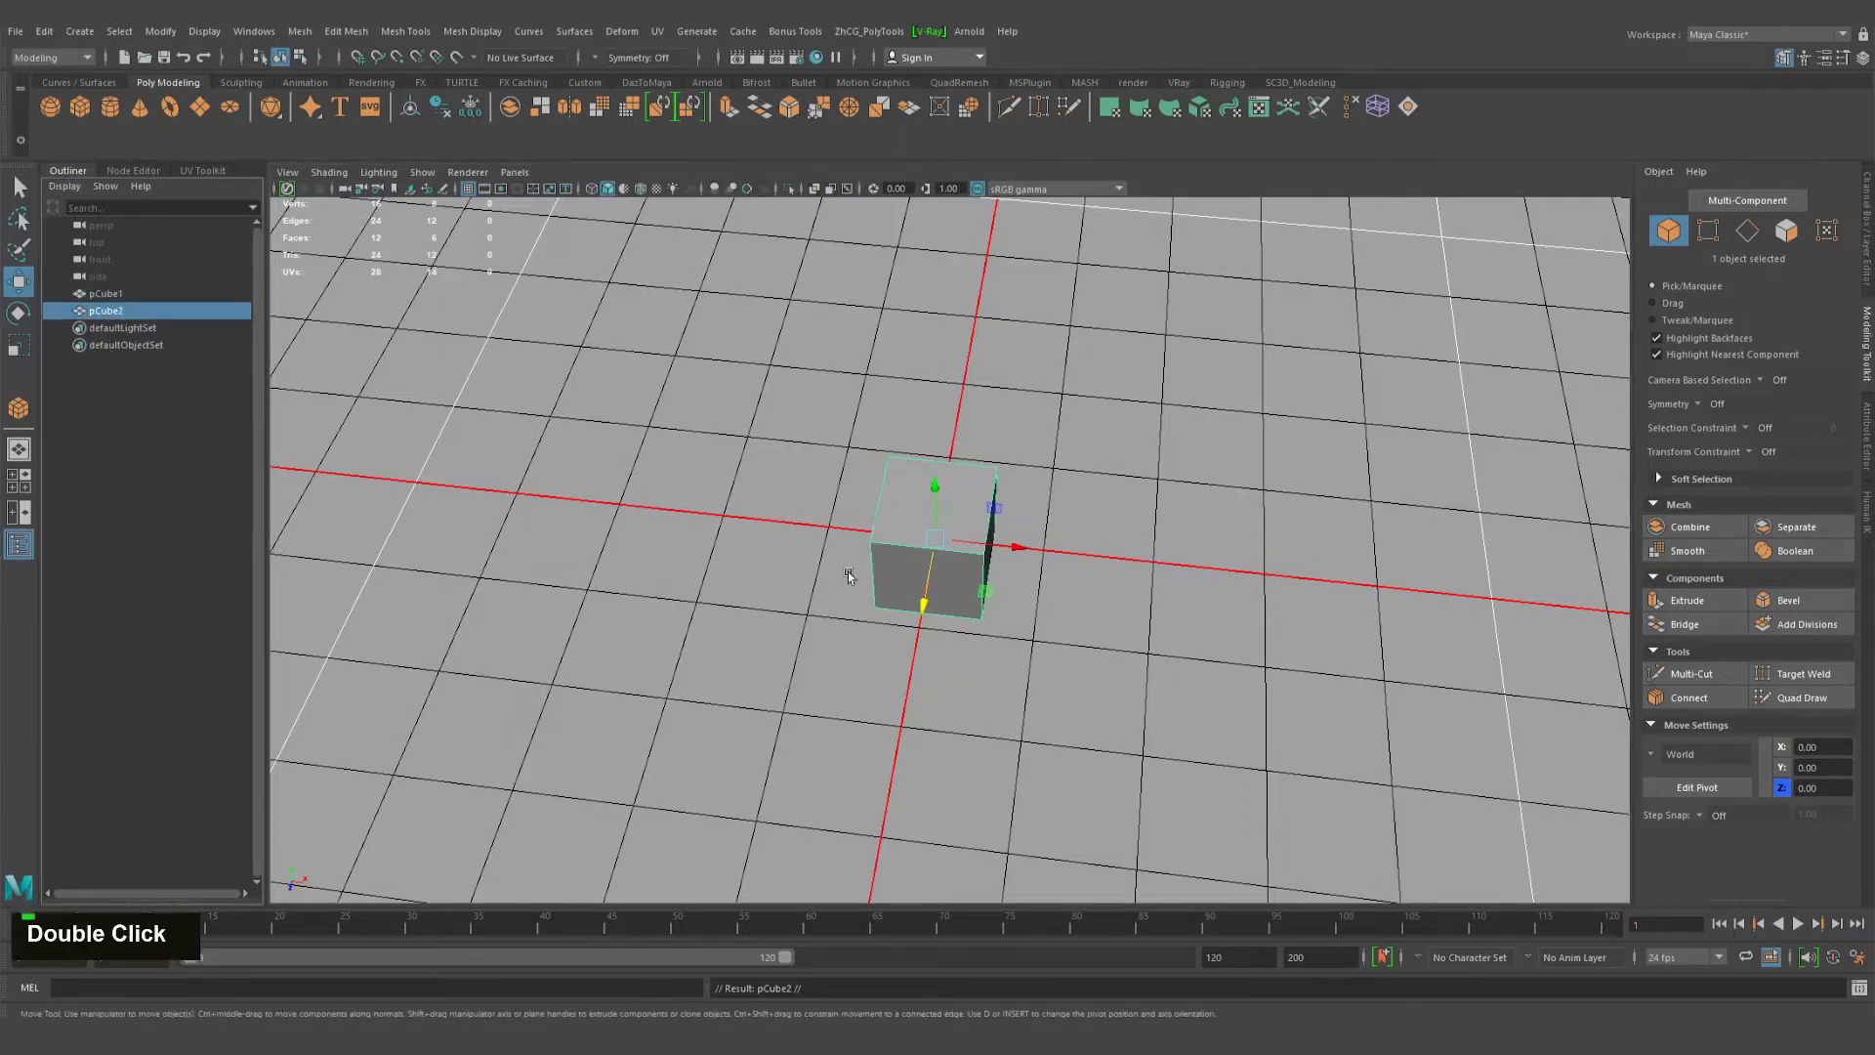
pyautogui.moveTo(1018, 548); pyautogui.dragTo(1201, 557)
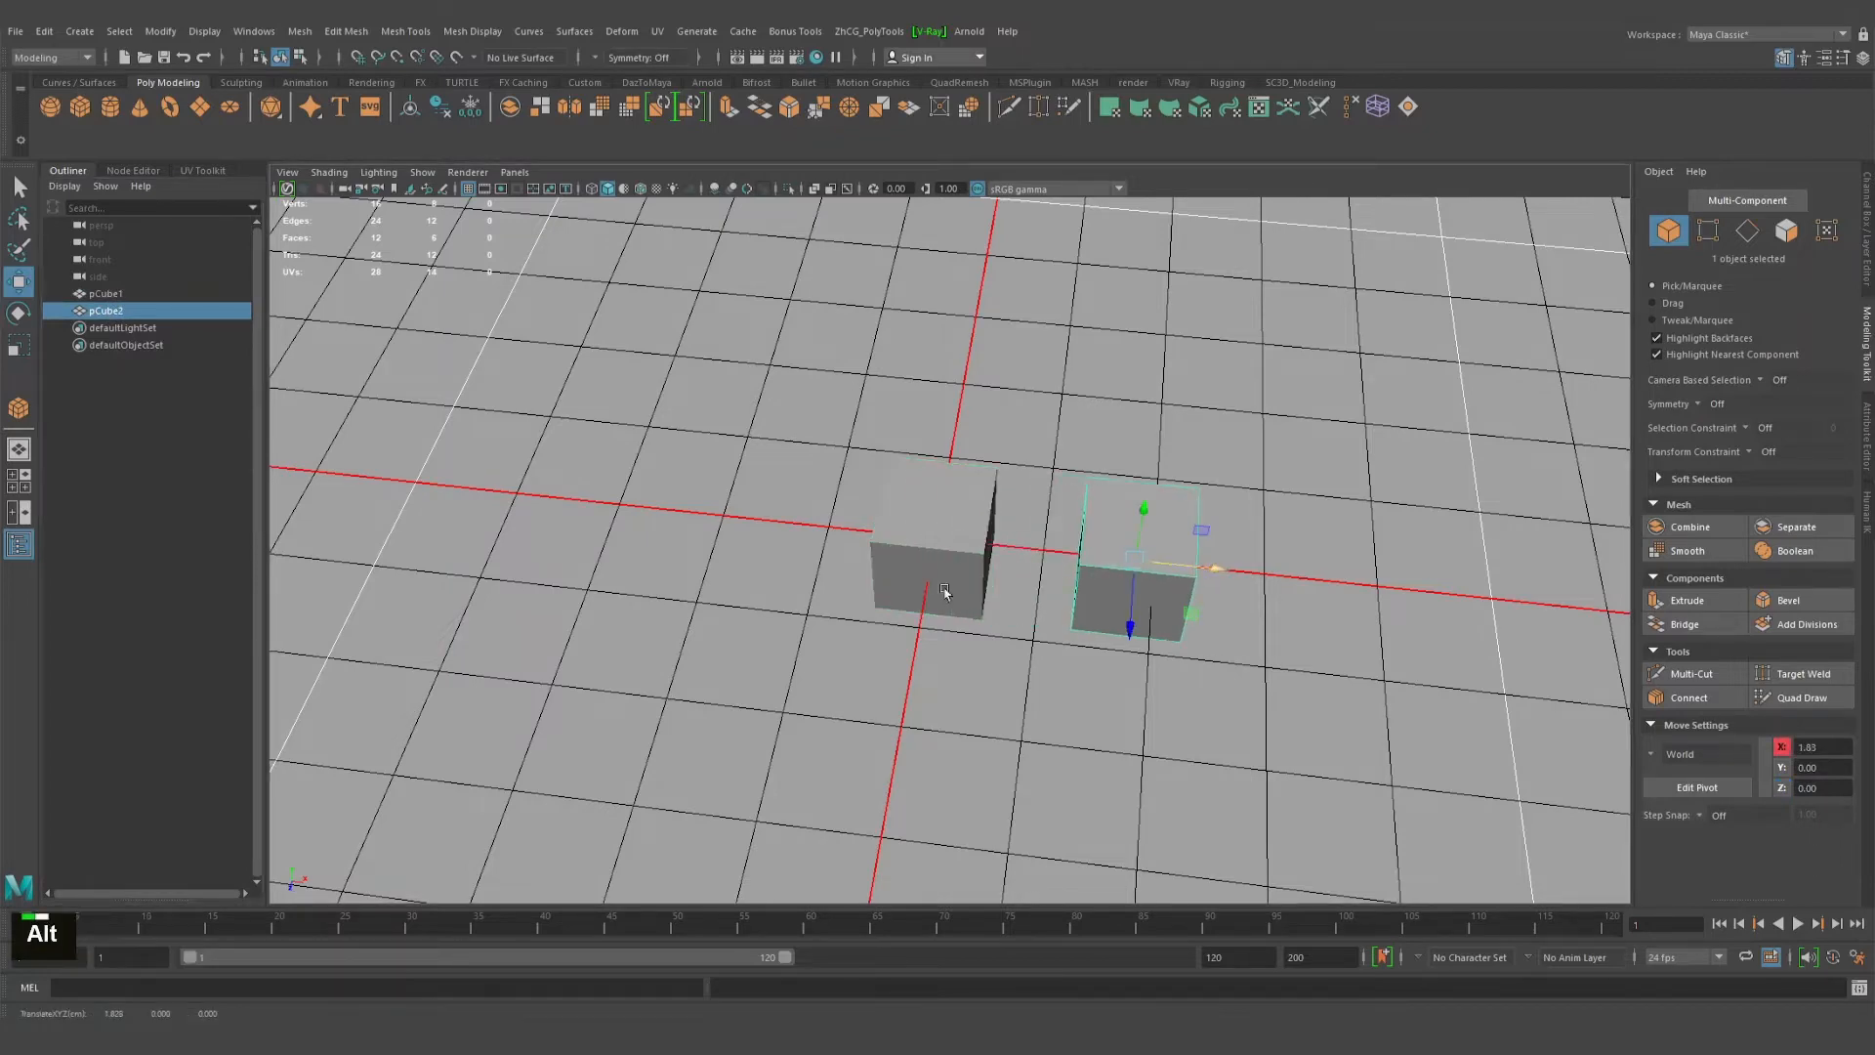
pyautogui.keyDown('alt'); pyautogui.moveTo(1203, 558); pyautogui.dragTo(1211, 630, button='middle'); pyautogui.keyUp('alt')
pyautogui.keyDown('alt'); pyautogui.moveTo(1212, 629); pyautogui.dragTo(742, 469); pyautogui.keyUp('alt')
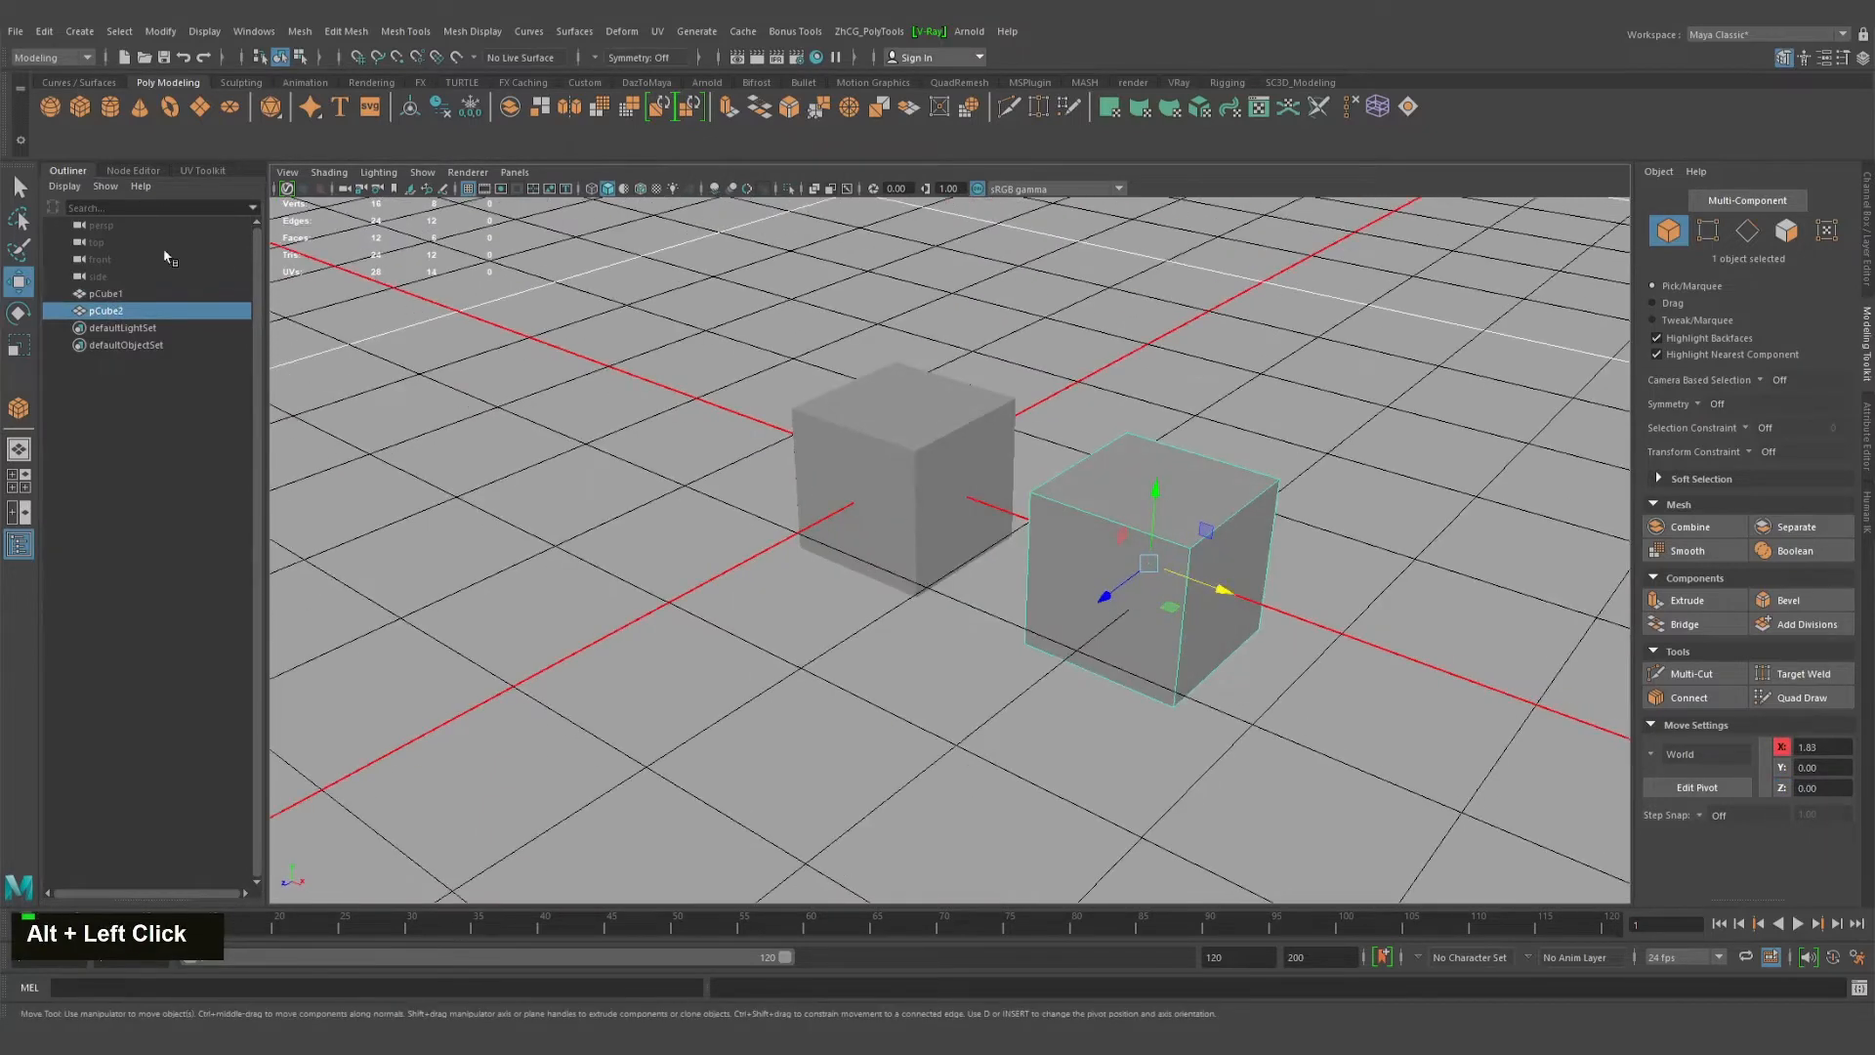
# Select the original cube and its duplicate one after the other to tell them apart, and inspect them from several angles.
pyautogui.click(103, 293)
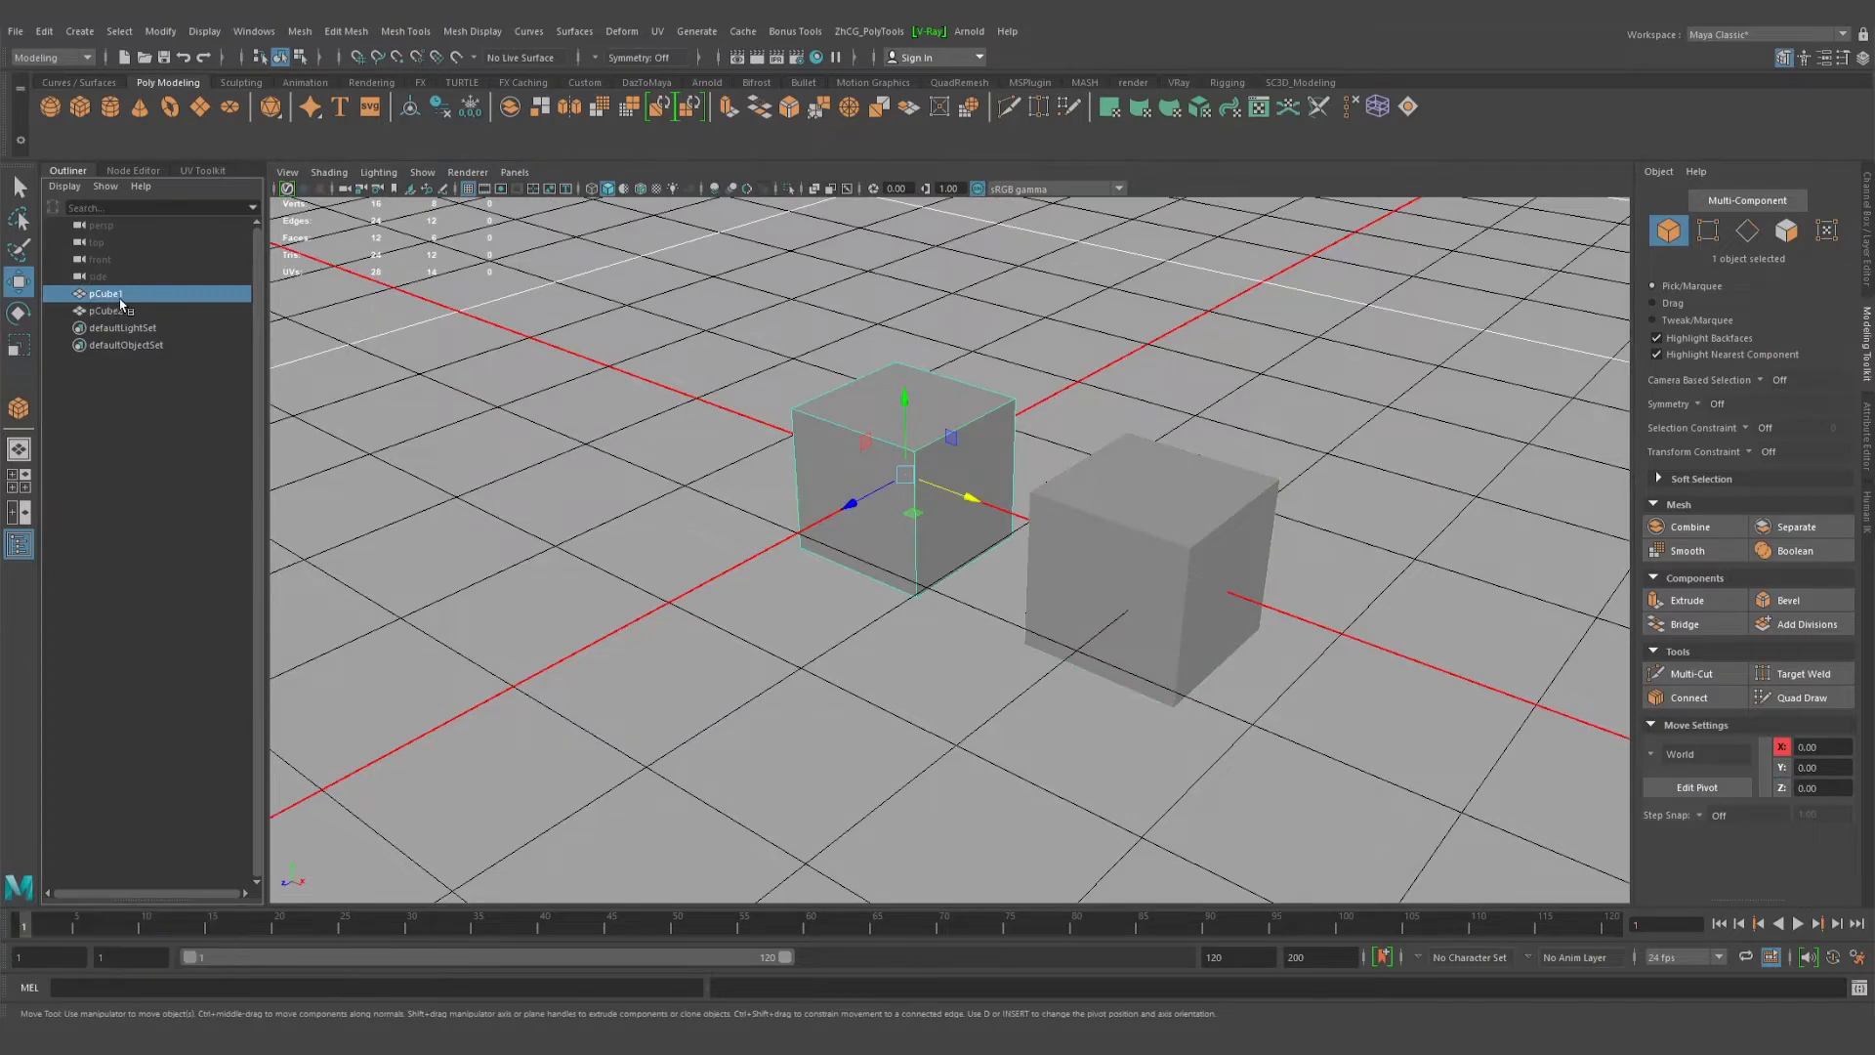
pyautogui.click(101, 312)
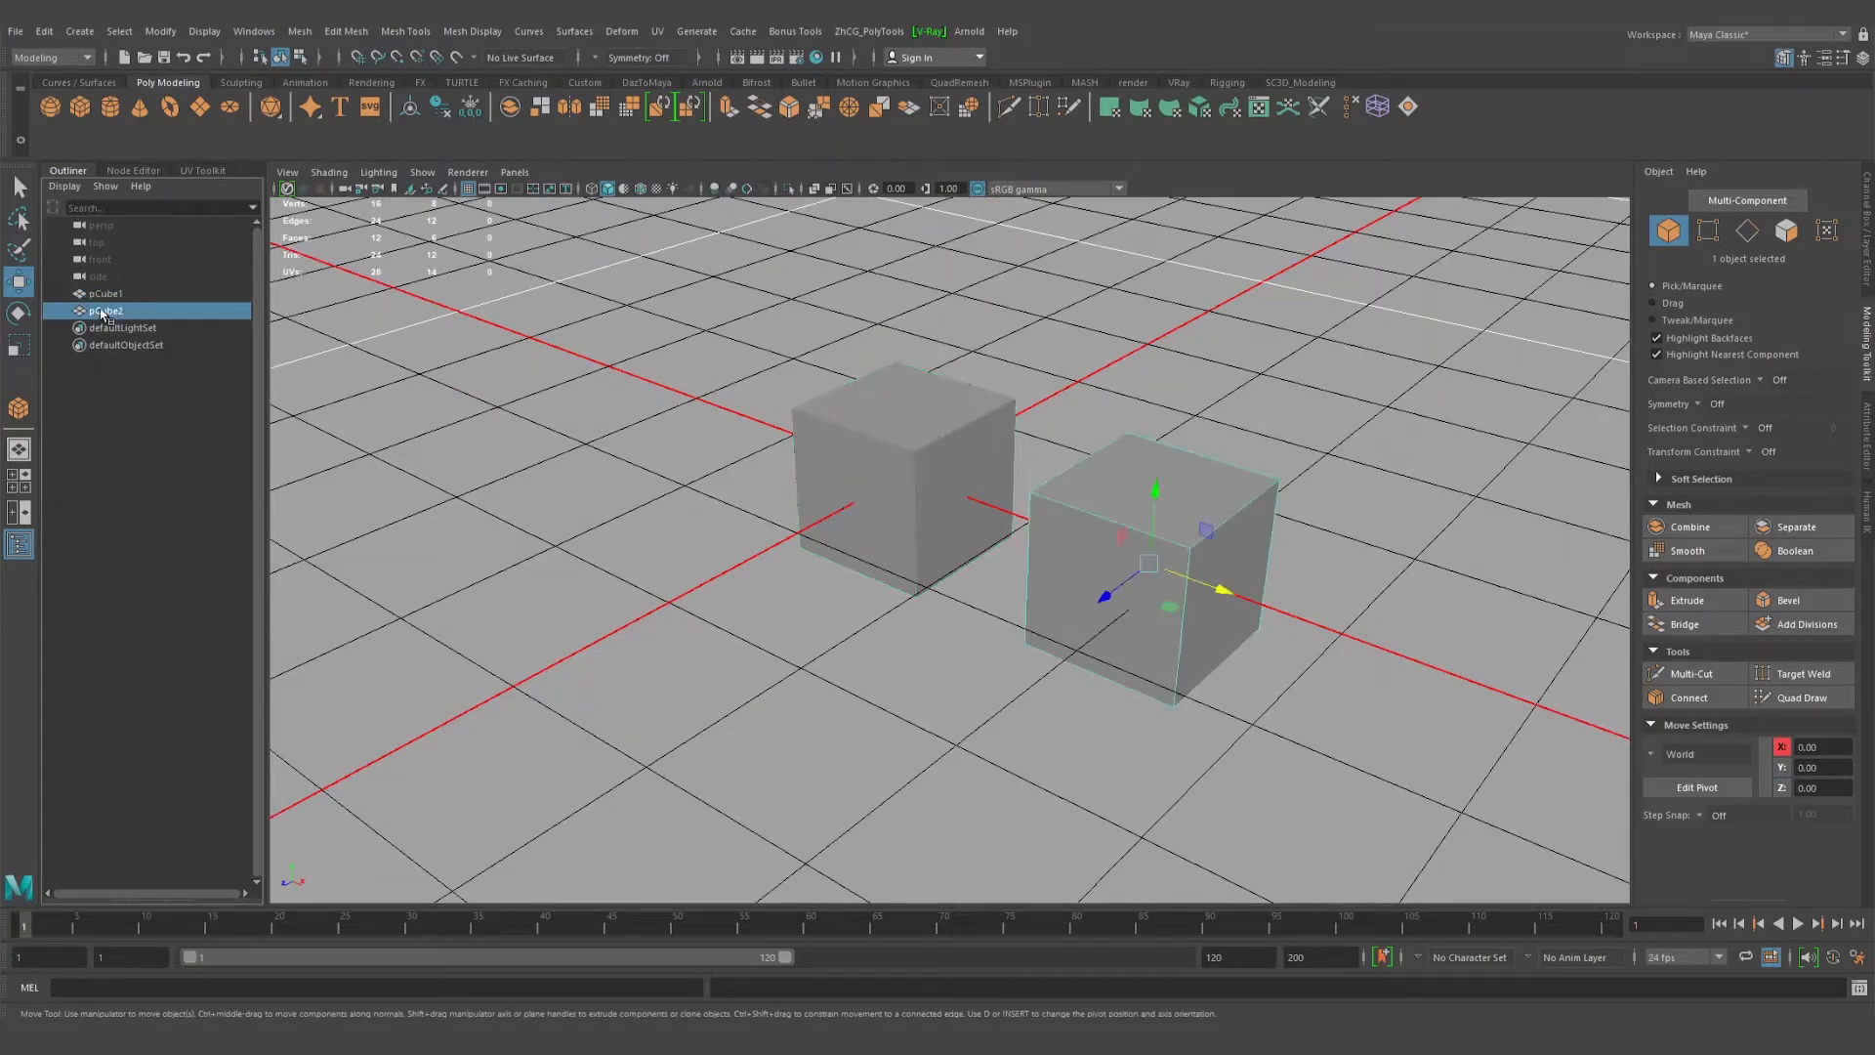
pyautogui.keyDown('alt'); pyautogui.moveTo(1031, 605); pyautogui.dragTo(869, 690); pyautogui.keyUp('alt')
pyautogui.keyDown('alt'); pyautogui.scroll(-3, 870, 690); pyautogui.keyUp('alt')
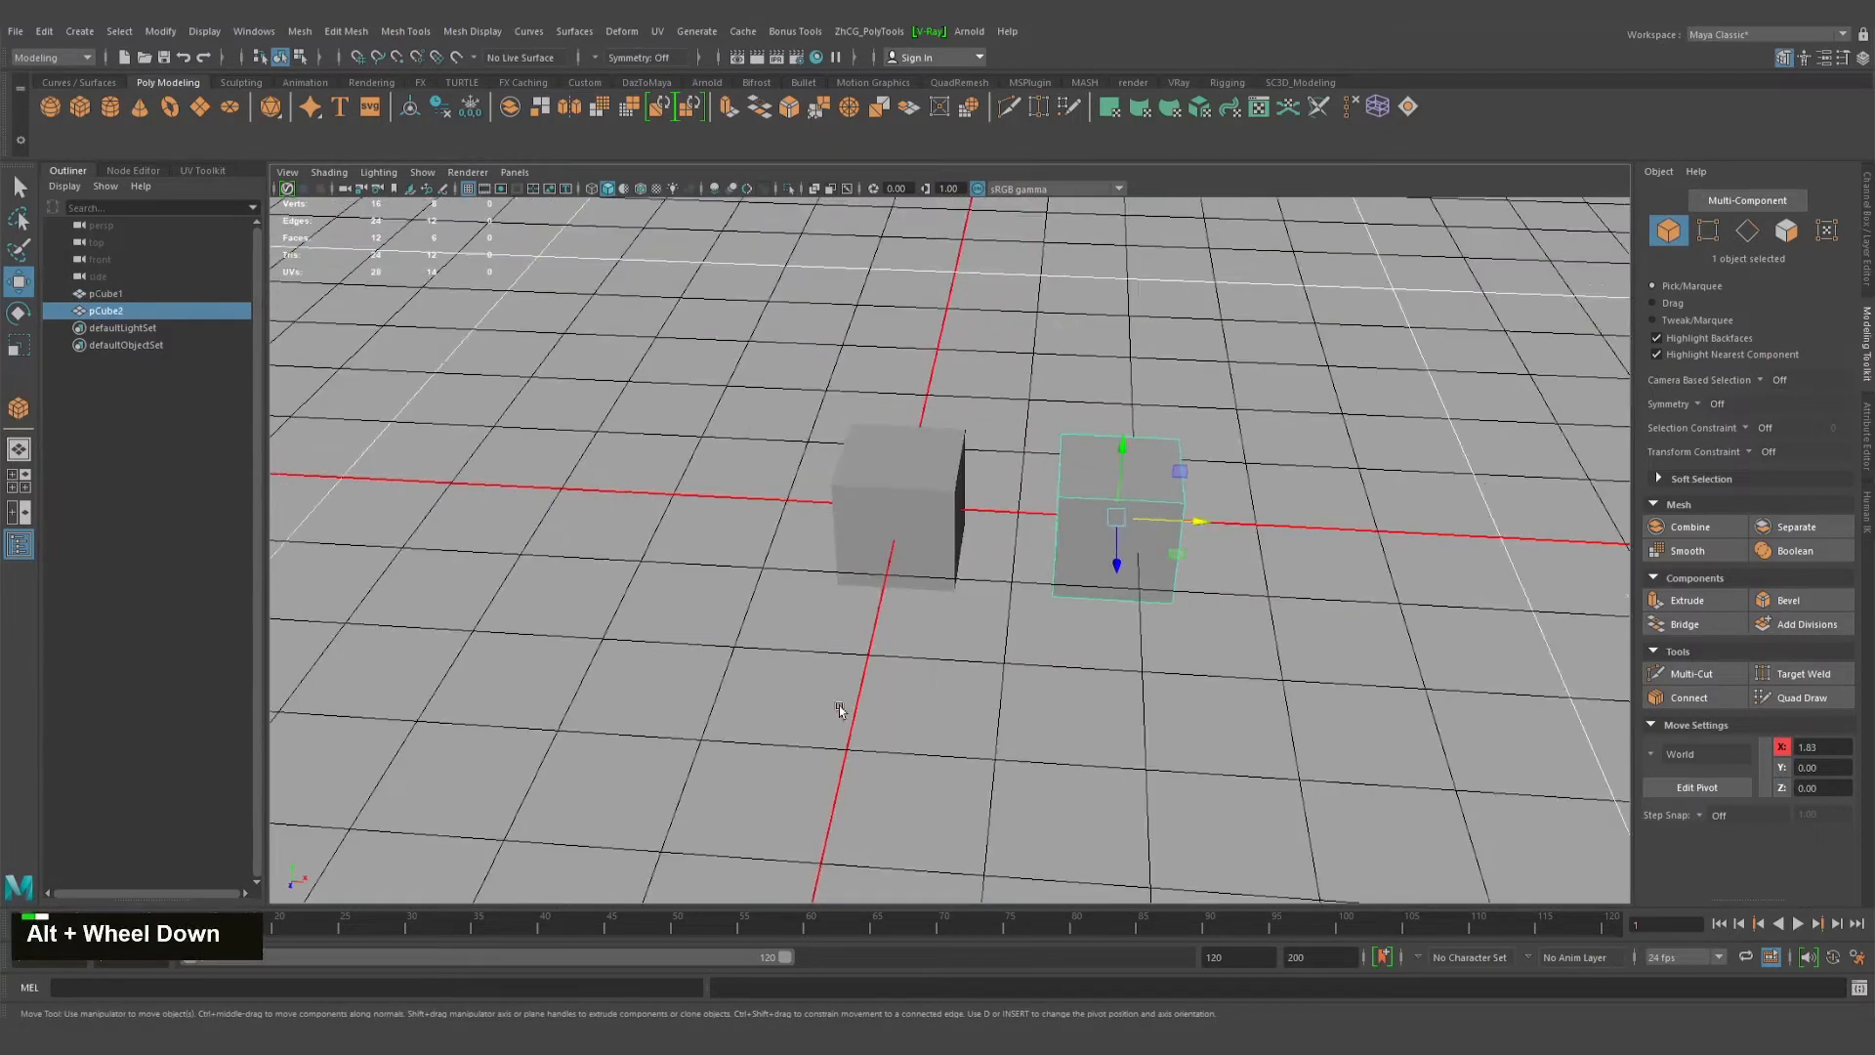
pyautogui.press('q')
pyautogui.keyDown('alt'); pyautogui.moveTo(870, 690); pyautogui.dragTo(870, 745, button='right'); pyautogui.keyUp('alt')
pyautogui.keyDown('alt'); pyautogui.moveTo(870, 745); pyautogui.dragTo(906, 727, button='middle'); pyautogui.keyUp('alt')
pyautogui.keyDown('alt'); pyautogui.moveTo(907, 728); pyautogui.dragTo(850, 568); pyautogui.keyUp('alt')
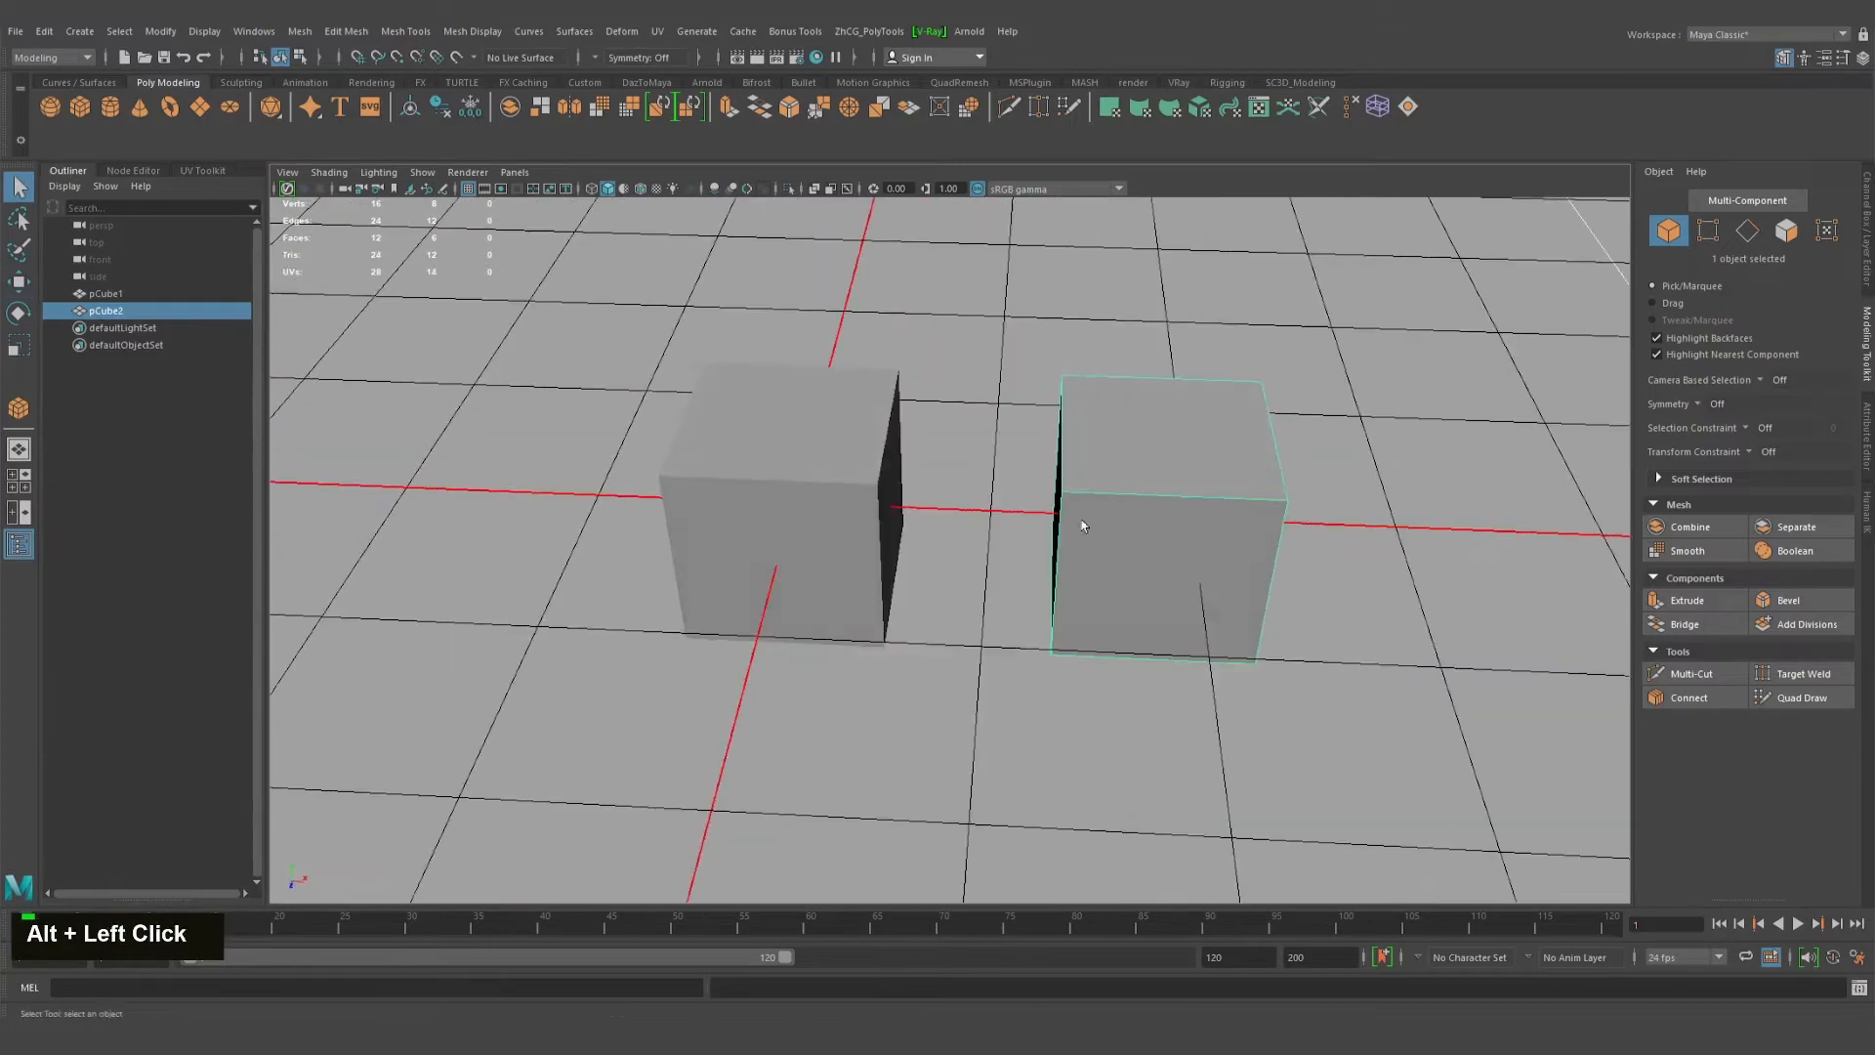
# Move the duplicate cube freely in the XY plane with the Move tool, and undo the move.
pyautogui.press('w')
pyautogui.keyDown('alt'); pyautogui.moveTo(1081, 526); pyautogui.dragTo(1113, 585, button='right'); pyautogui.keyUp('alt')
pyautogui.keyDown('alt'); pyautogui.moveTo(1113, 586); pyautogui.dragTo(1164, 635); pyautogui.keyUp('alt')
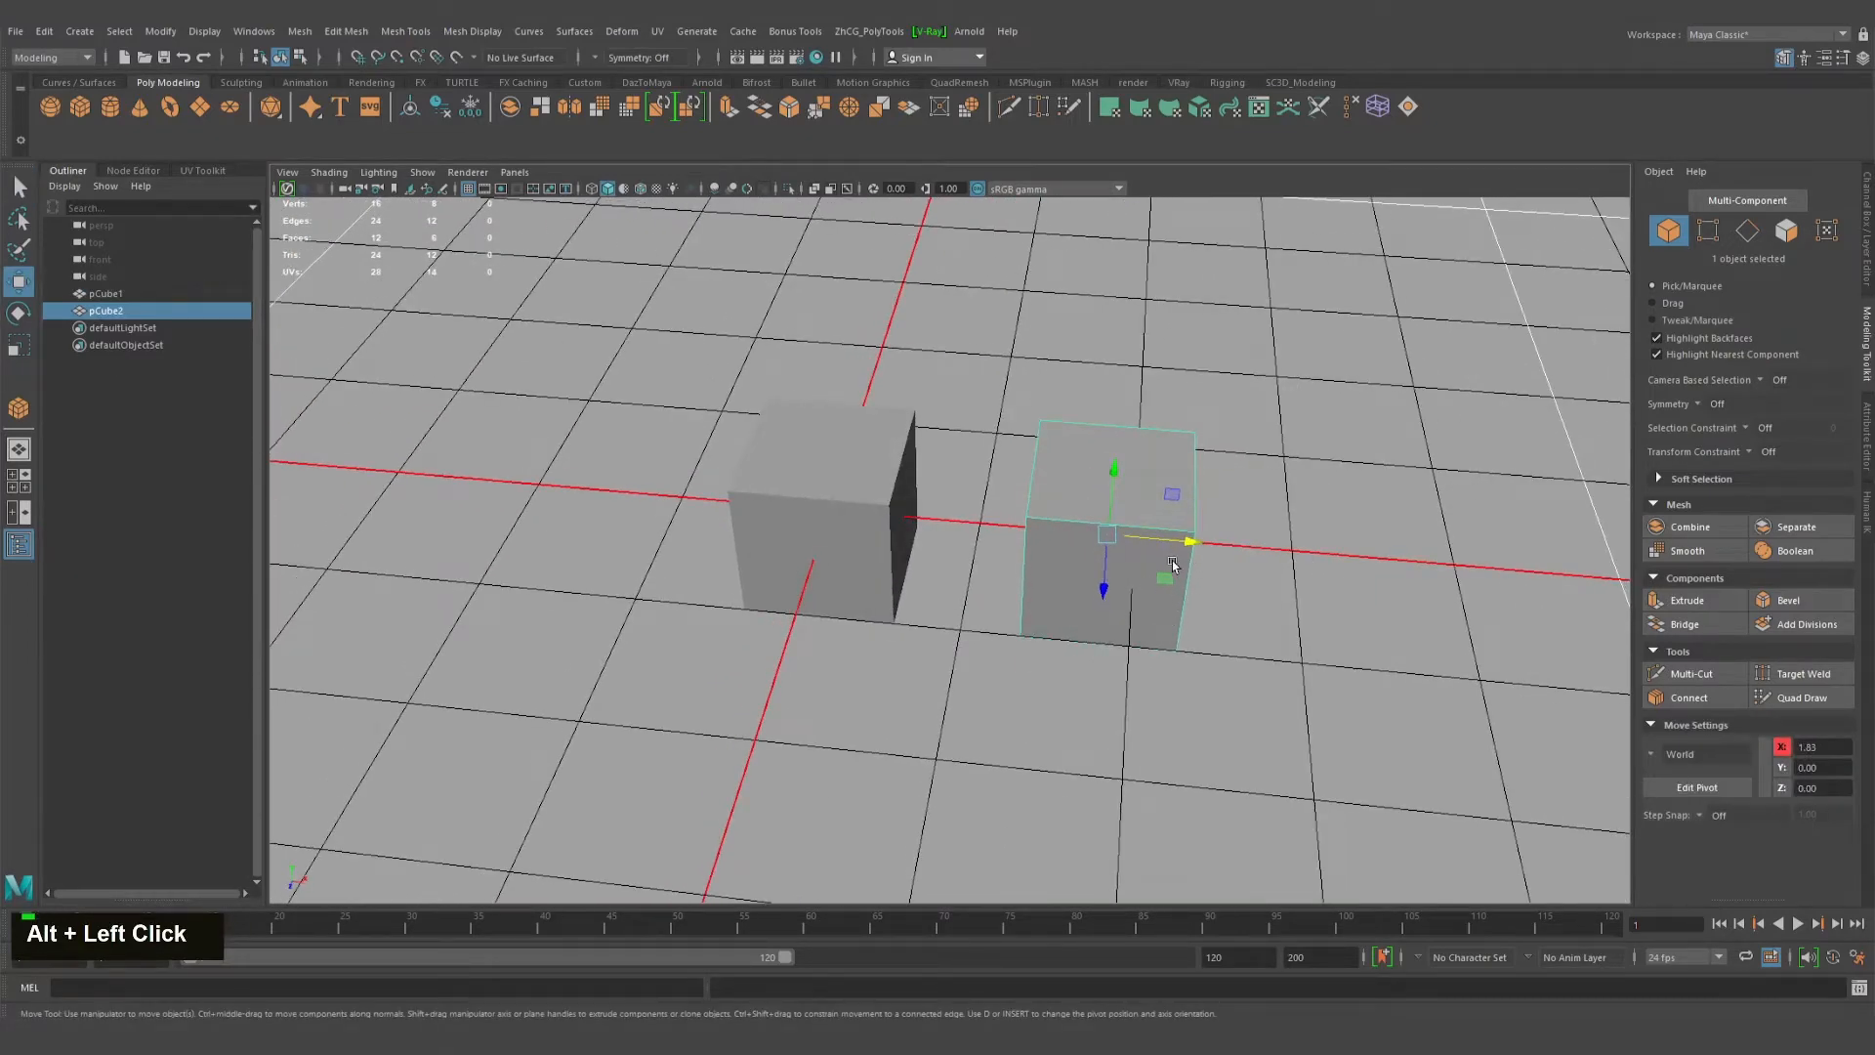
pyautogui.moveTo(1172, 494); pyautogui.dragTo(1276, 411)
pyautogui.hotkey('ctrl', 'z')
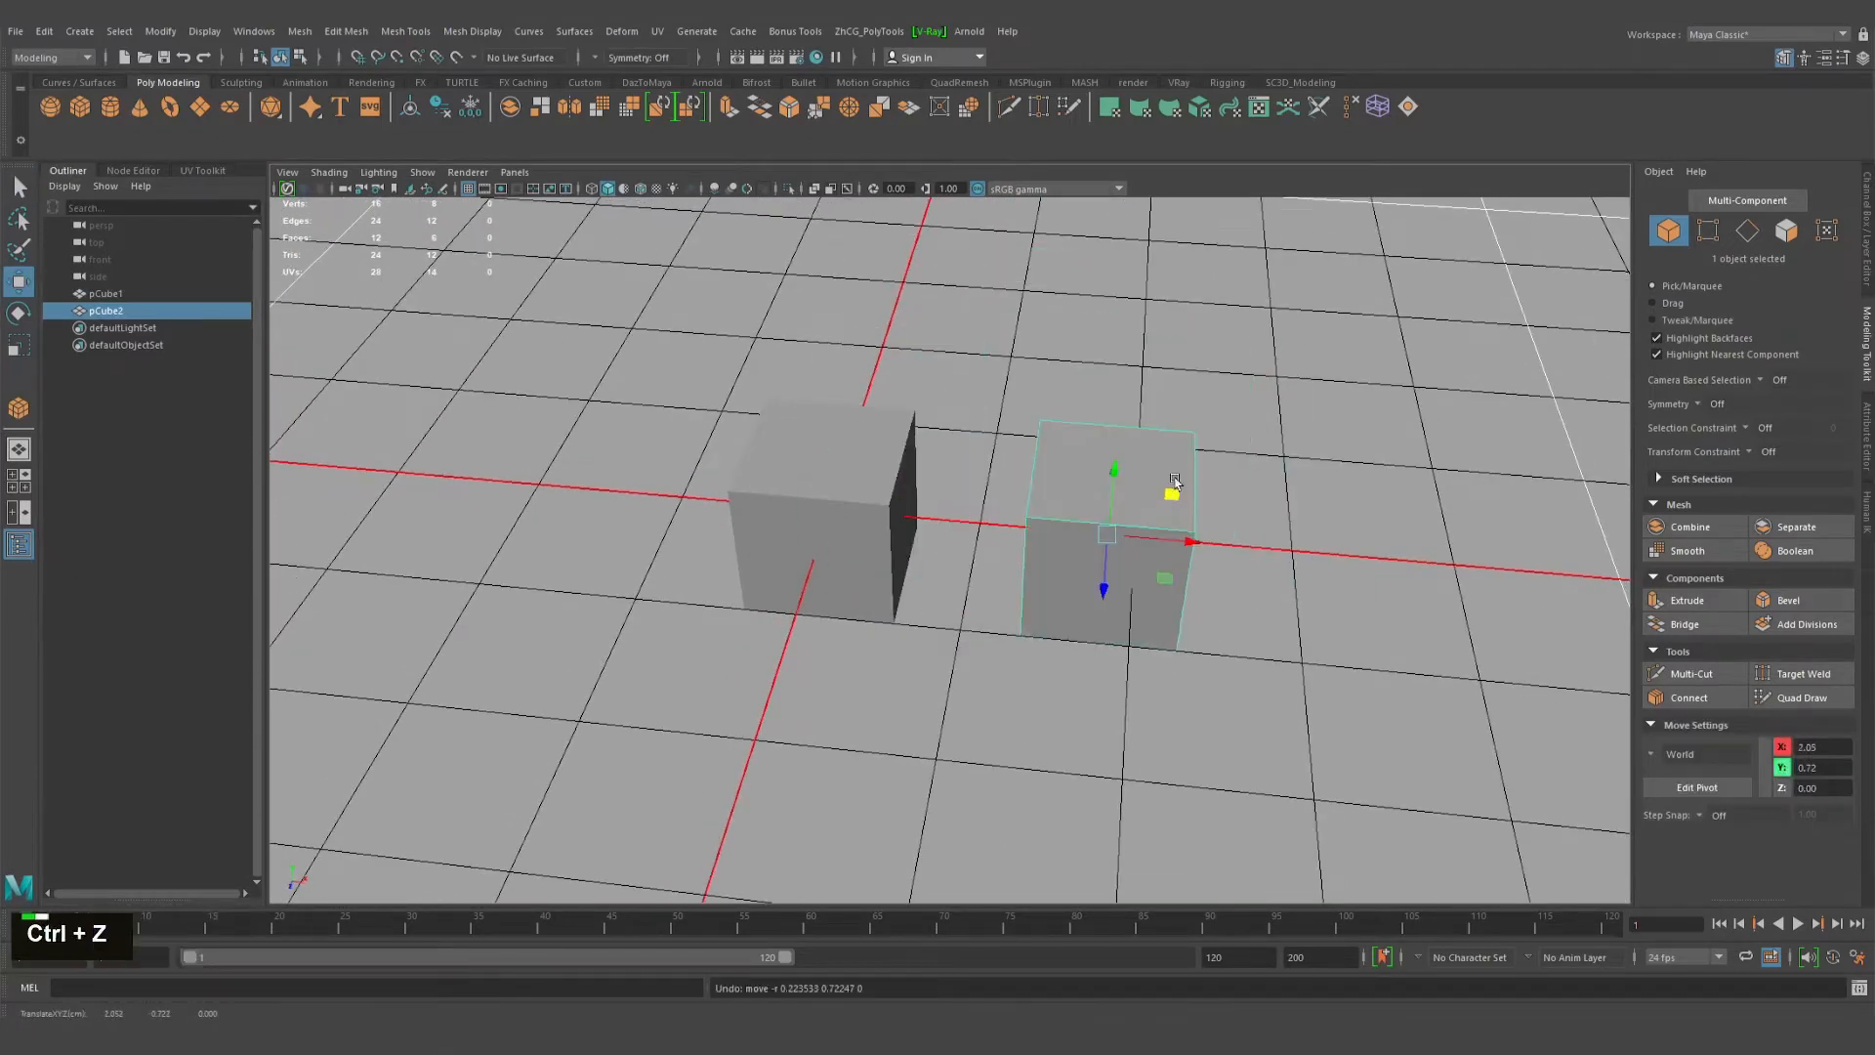
# Rotate the duplicate cube freely with the Rotate tool, and undo the rotation.
pyautogui.keyDown('alt'); pyautogui.moveTo(1064, 561); pyautogui.dragTo(1078, 532); pyautogui.keyUp('alt')
pyautogui.keyDown('alt'); pyautogui.moveTo(1078, 532); pyautogui.dragTo(1164, 494, button='right'); pyautogui.keyUp('alt')
pyautogui.keyDown('alt'); pyautogui.moveTo(1164, 494); pyautogui.dragTo(976, 532); pyautogui.keyUp('alt')
pyautogui.press('e')
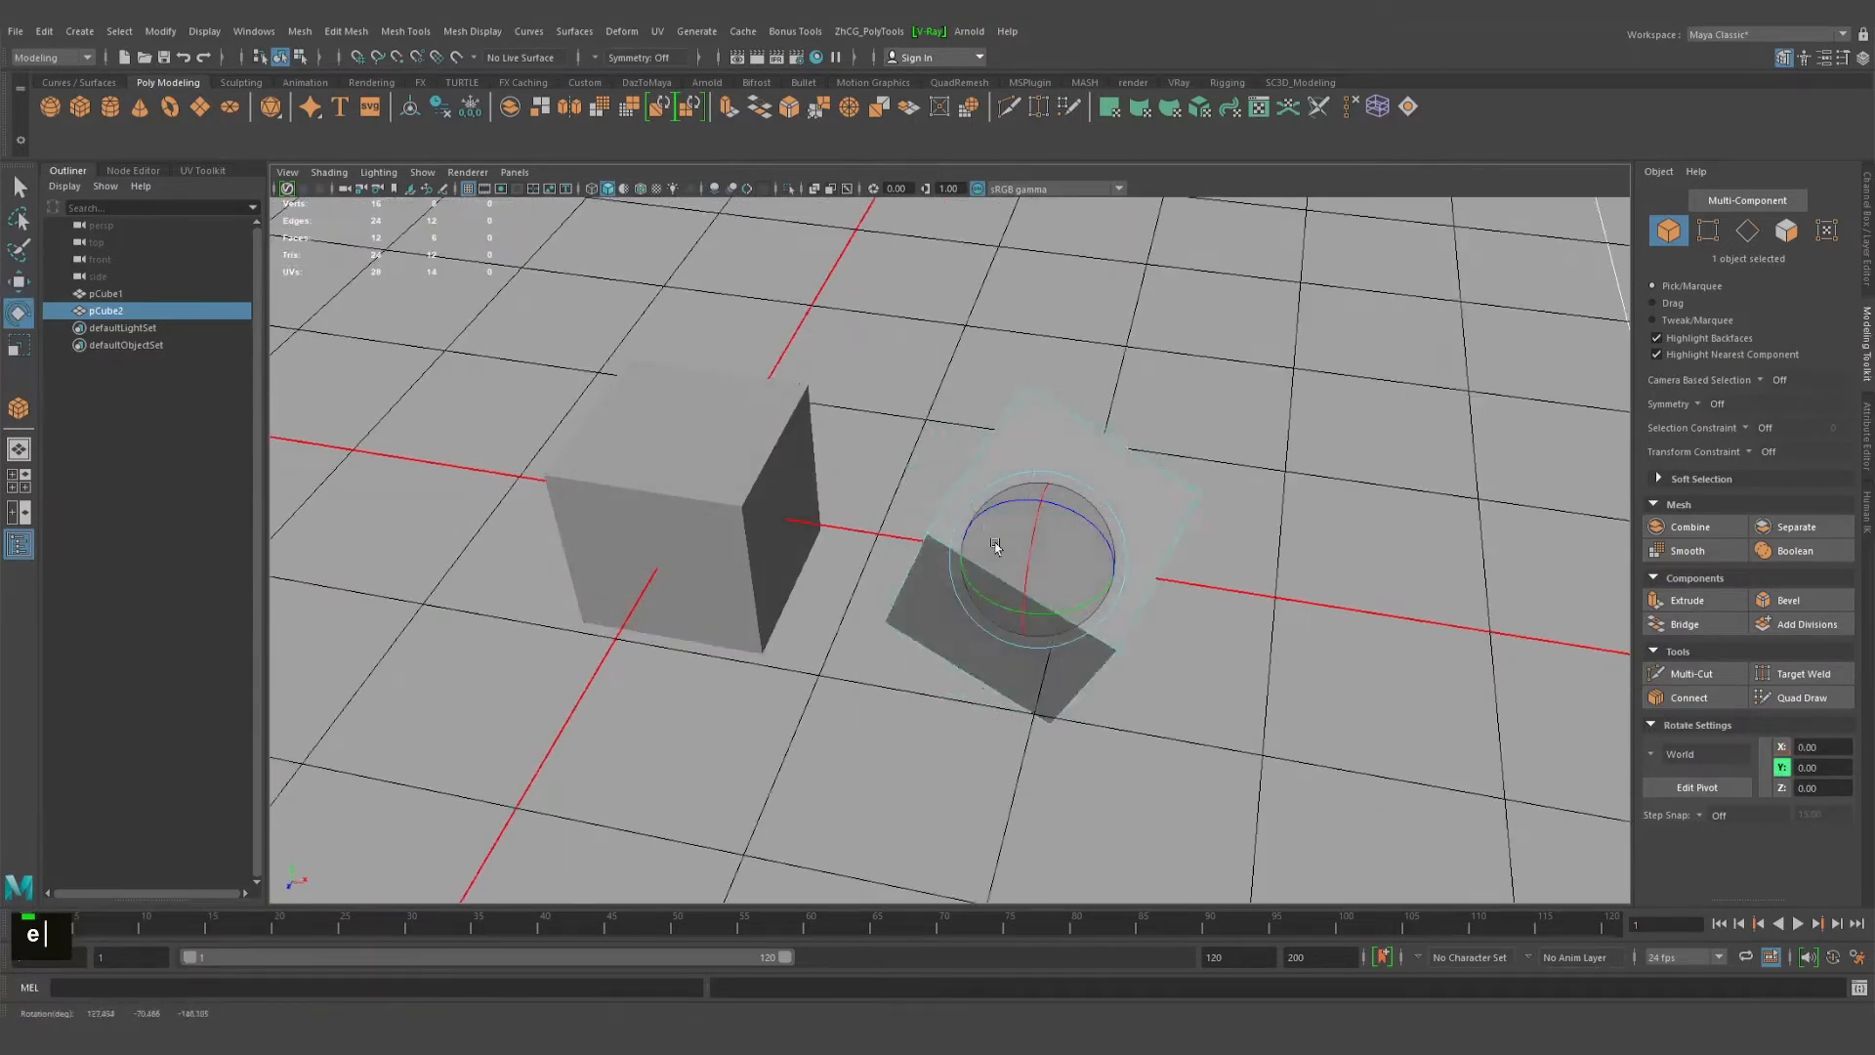
pyautogui.hotkey('ctrl', 'z')
pyautogui.press('e')
# Try another move of the duplicate cube, undo it, and return to the Select tool.
pyautogui.press('w')
pyautogui.moveTo(1098, 570); pyautogui.dragTo(1136, 420)
pyautogui.hotkey('ctrl', 'z')
pyautogui.press('q')
# Select the original cube and its duplicate together.
pyautogui.keyDown('alt'); pyautogui.moveTo(1134, 617); pyautogui.dragTo(1128, 509, button='middle'); pyautogui.keyUp('alt')
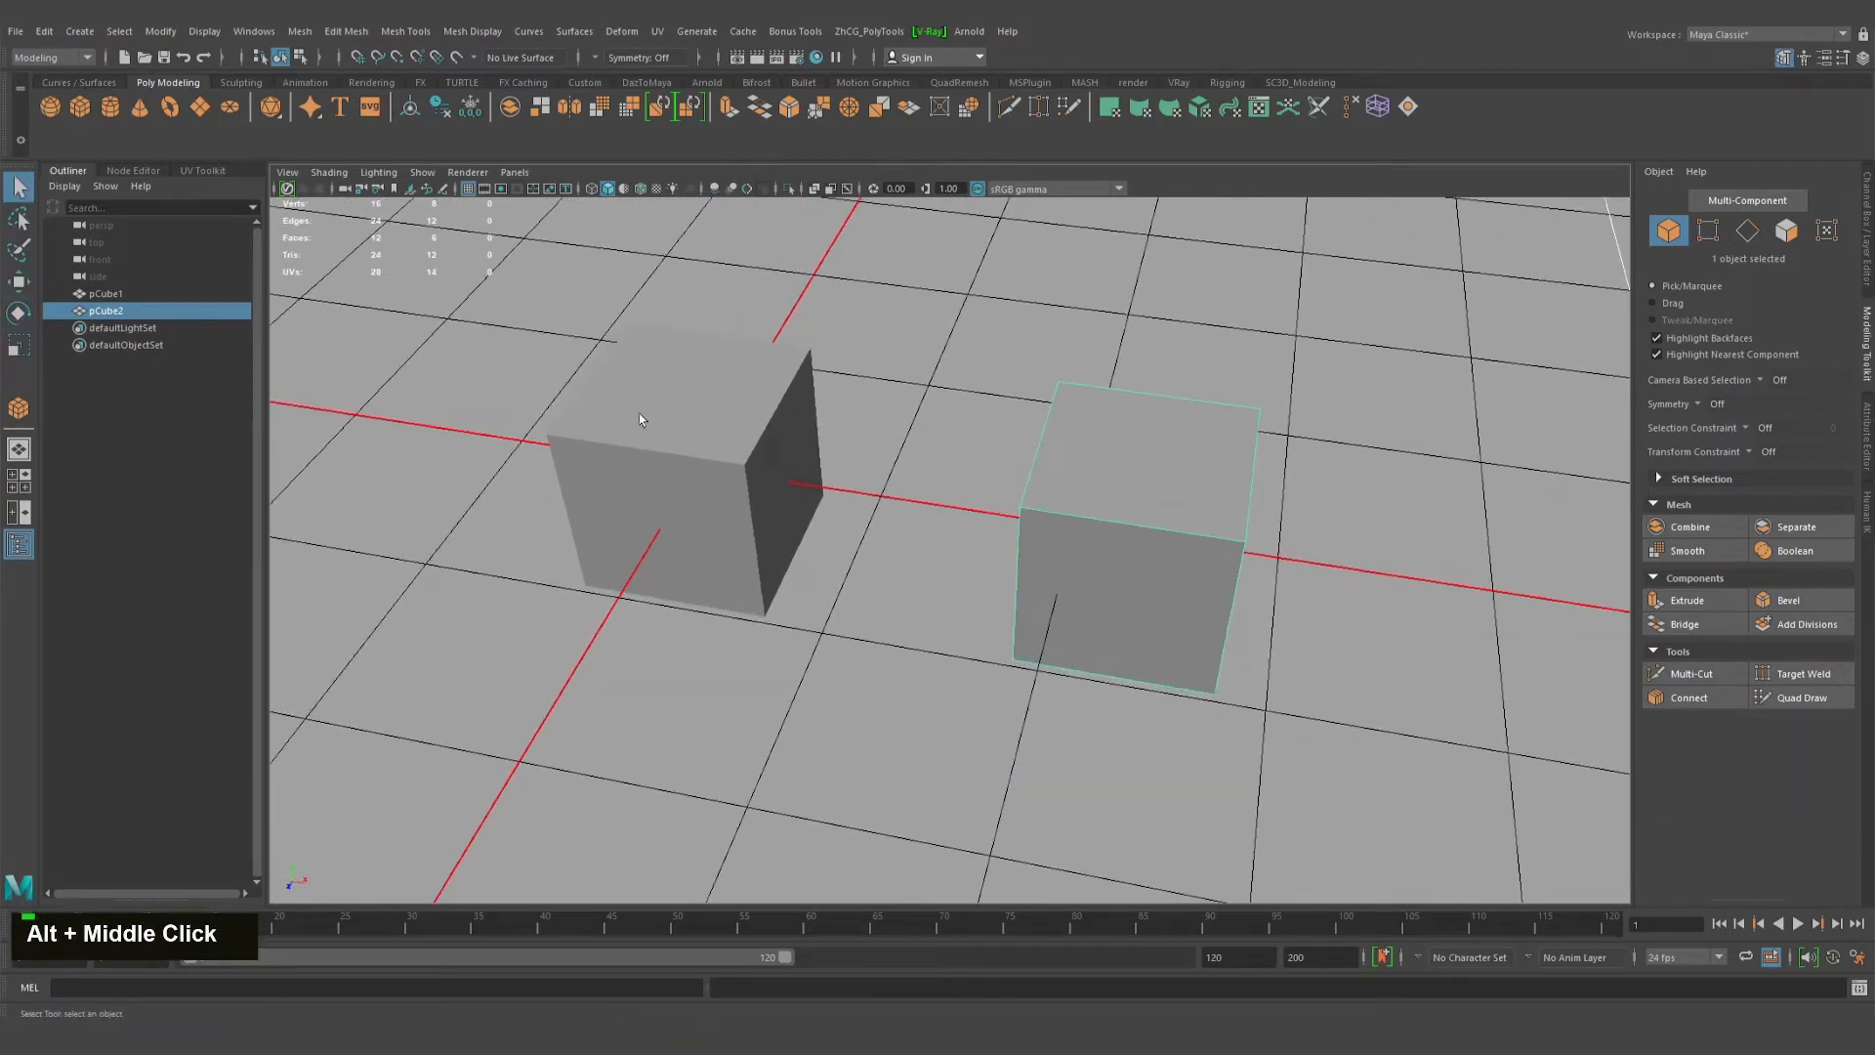
pyautogui.keyDown('alt'); pyautogui.moveTo(639, 418); pyautogui.dragTo(1058, 547, button='middle'); pyautogui.keyUp('alt')
pyautogui.keyDown('shift'); pyautogui.moveTo(1164, 602); pyautogui.dragTo(1166, 604); pyautogui.keyUp('shift')
pyautogui.keyDown('alt'); pyautogui.moveTo(1410, 665); pyautogui.dragTo(856, 369, button='middle'); pyautogui.keyUp('alt')
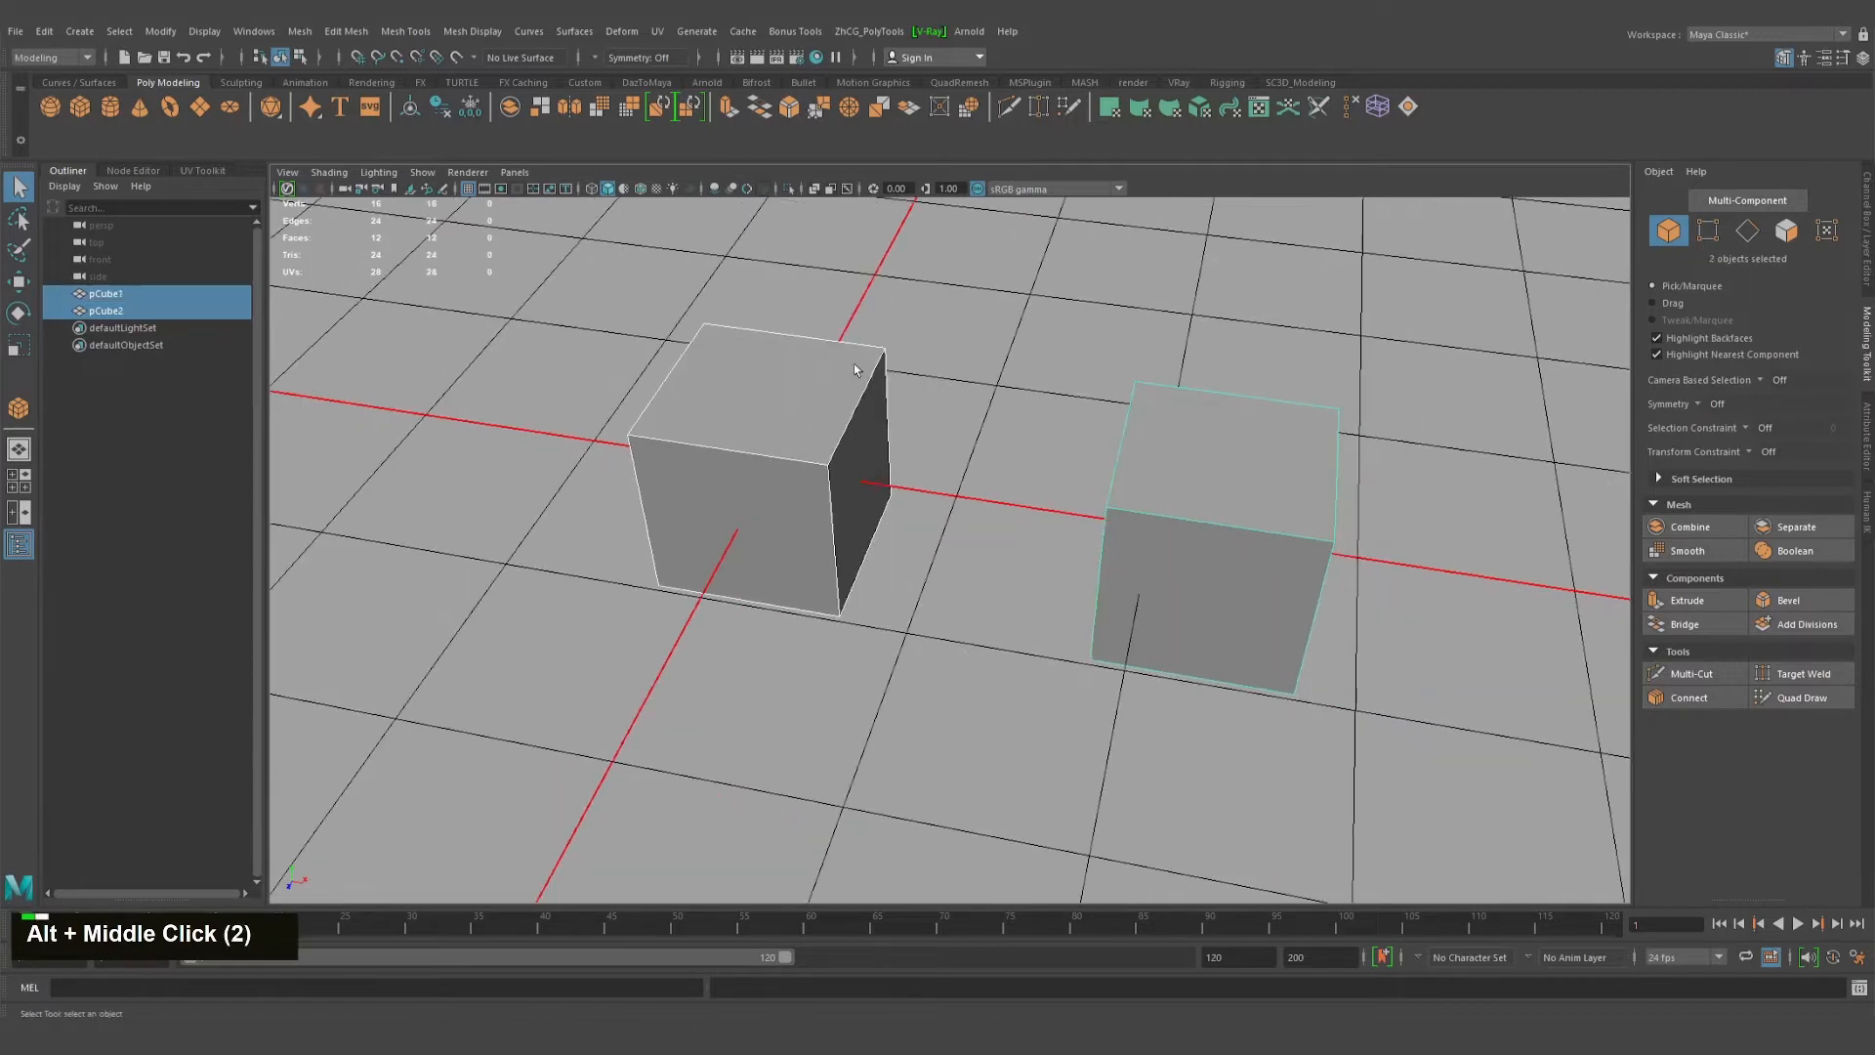
# Combine the two selected cubes into a single mesh.
pyautogui.keyDown('alt'); pyautogui.moveTo(825, 480); pyautogui.dragTo(900, 527, button='middle'); pyautogui.keyUp('alt')
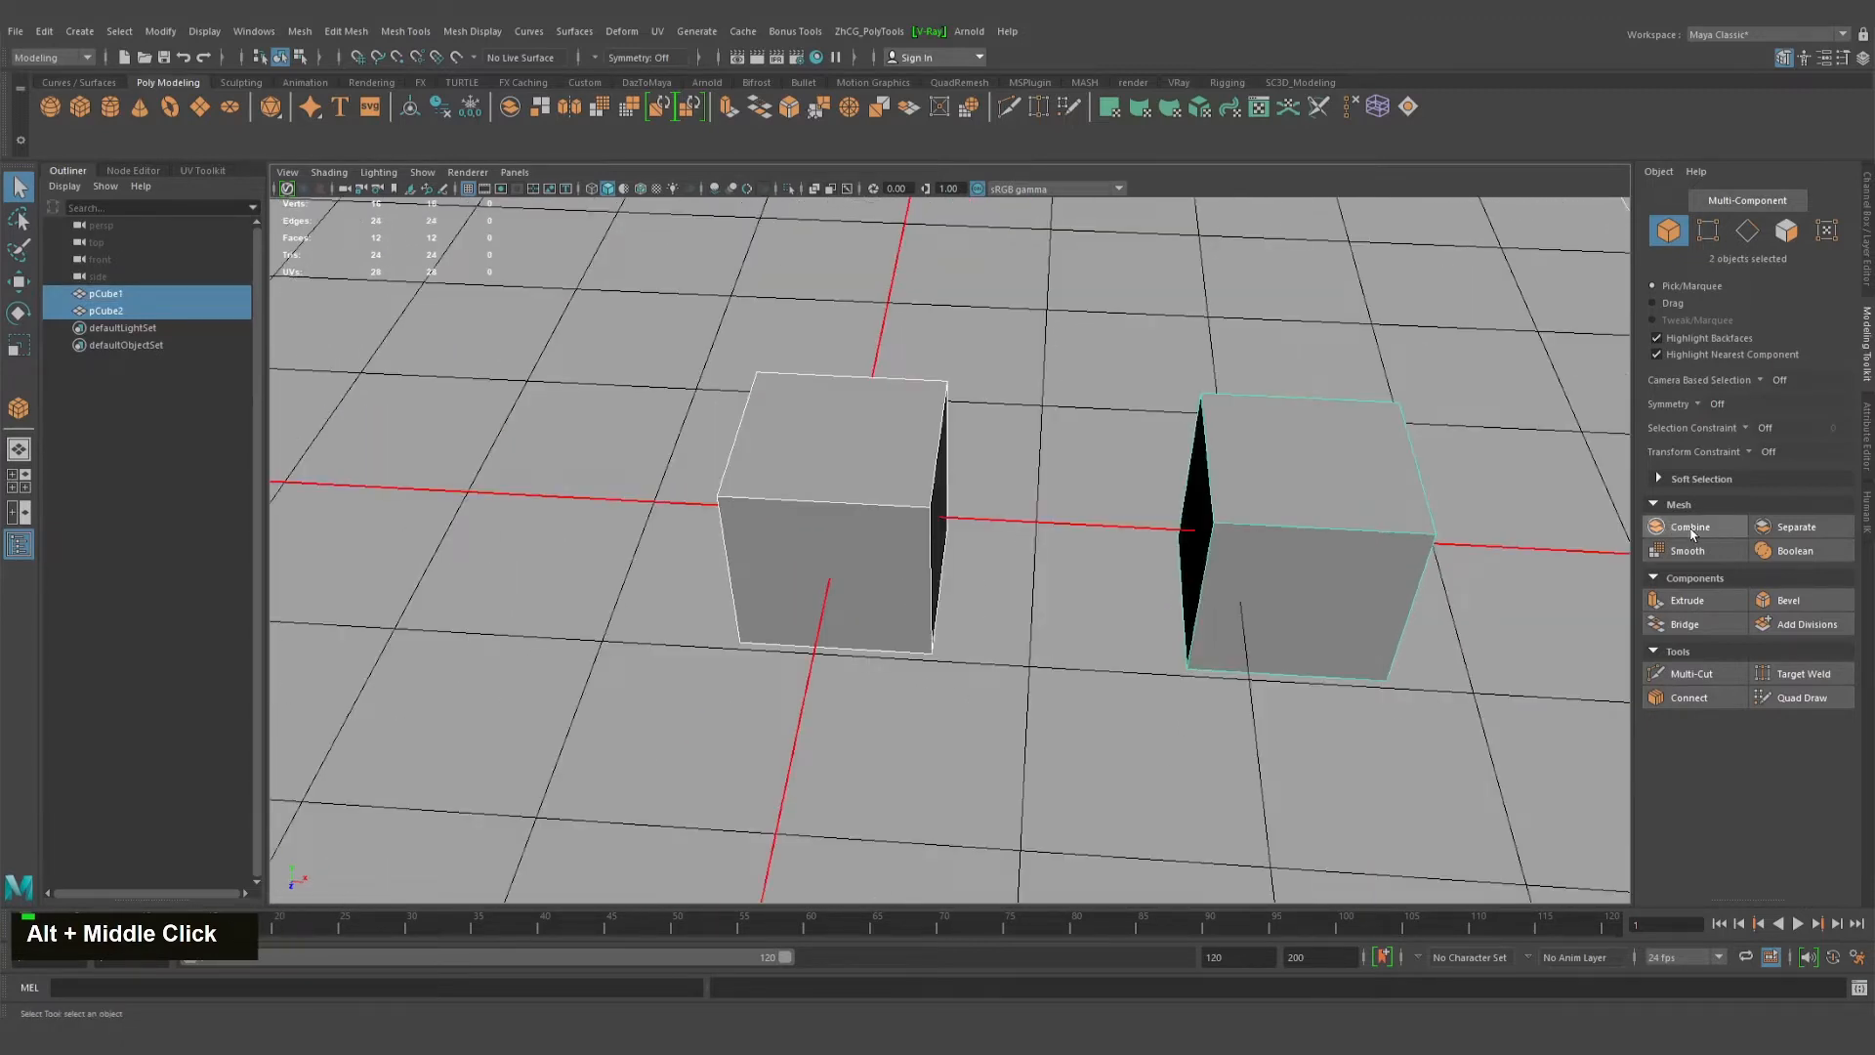
pyautogui.click(1692, 529)
pyautogui.keyDown('alt'); pyautogui.moveTo(586, 410); pyautogui.dragTo(410, 391, button='right'); pyautogui.keyUp('alt')
pyautogui.keyDown('alt'); pyautogui.moveTo(410, 391); pyautogui.dragTo(280, 381, button='middle'); pyautogui.keyUp('alt')
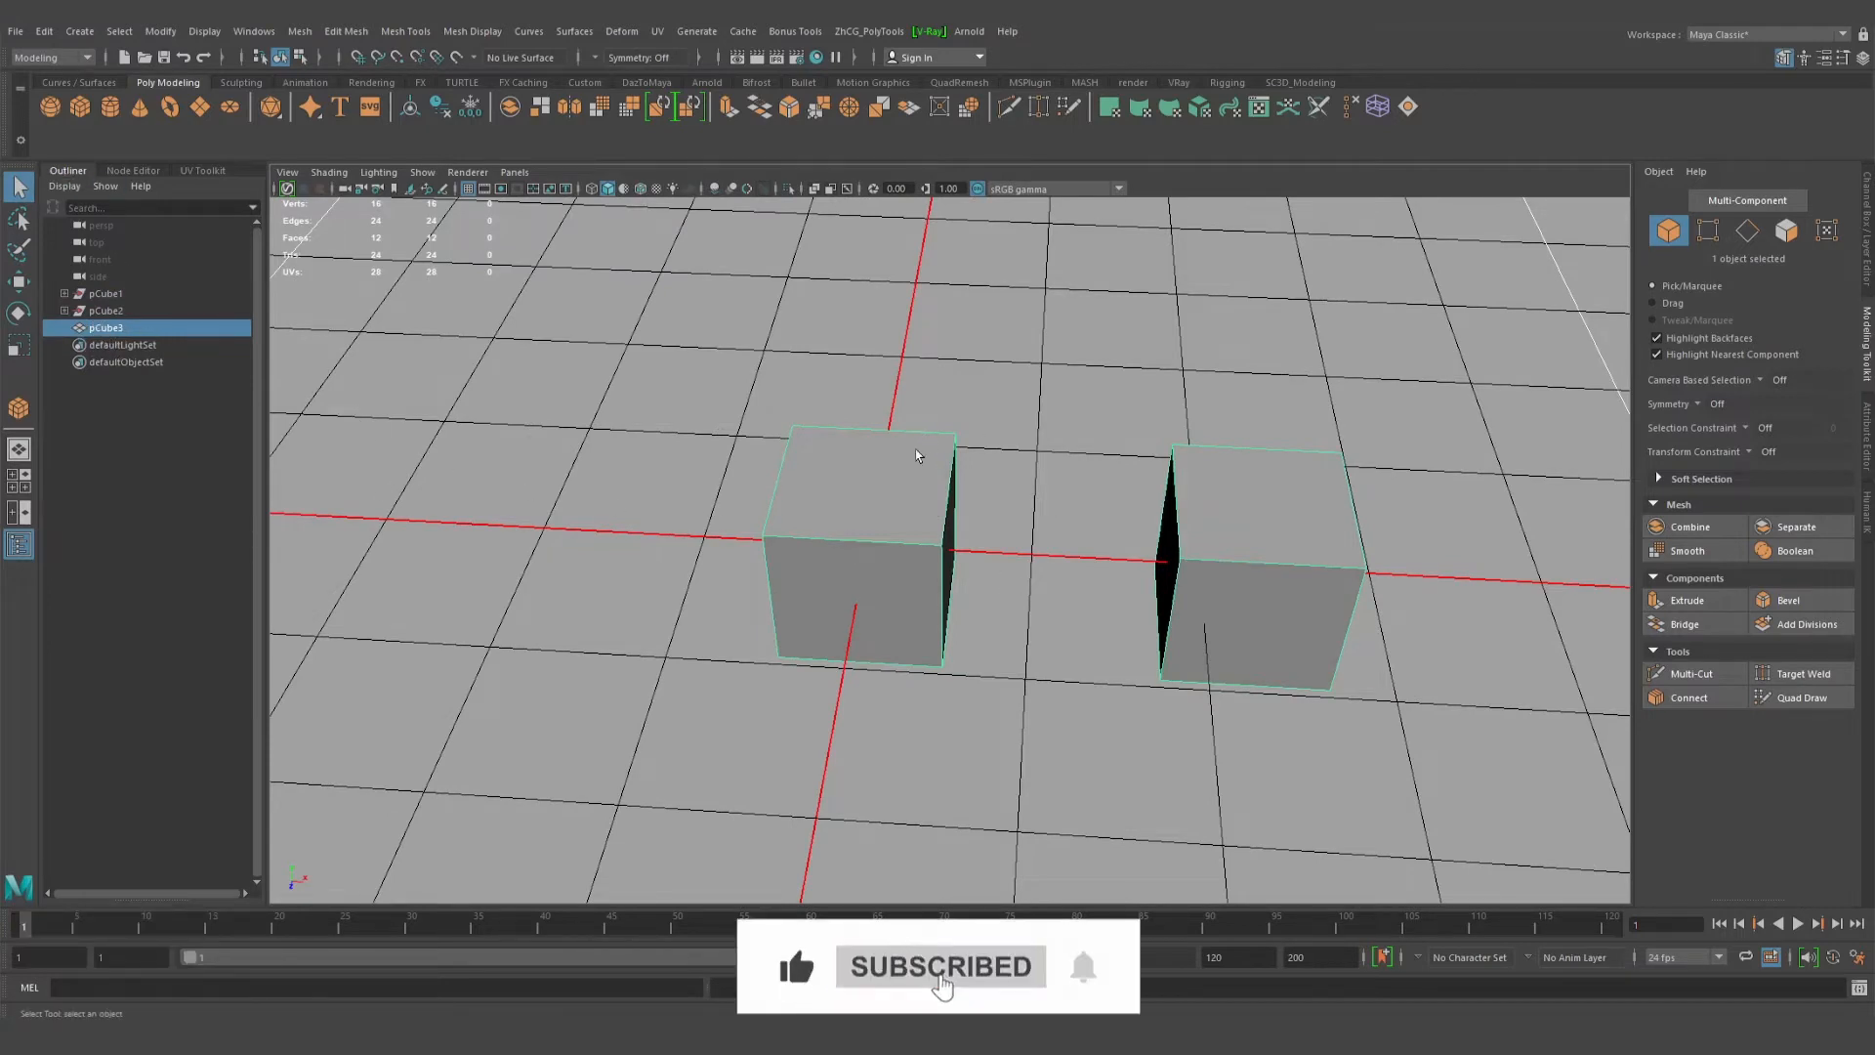
pyautogui.keyDown('alt'); pyautogui.moveTo(915, 454); pyautogui.dragTo(925, 434, button='middle'); pyautogui.keyUp('alt')
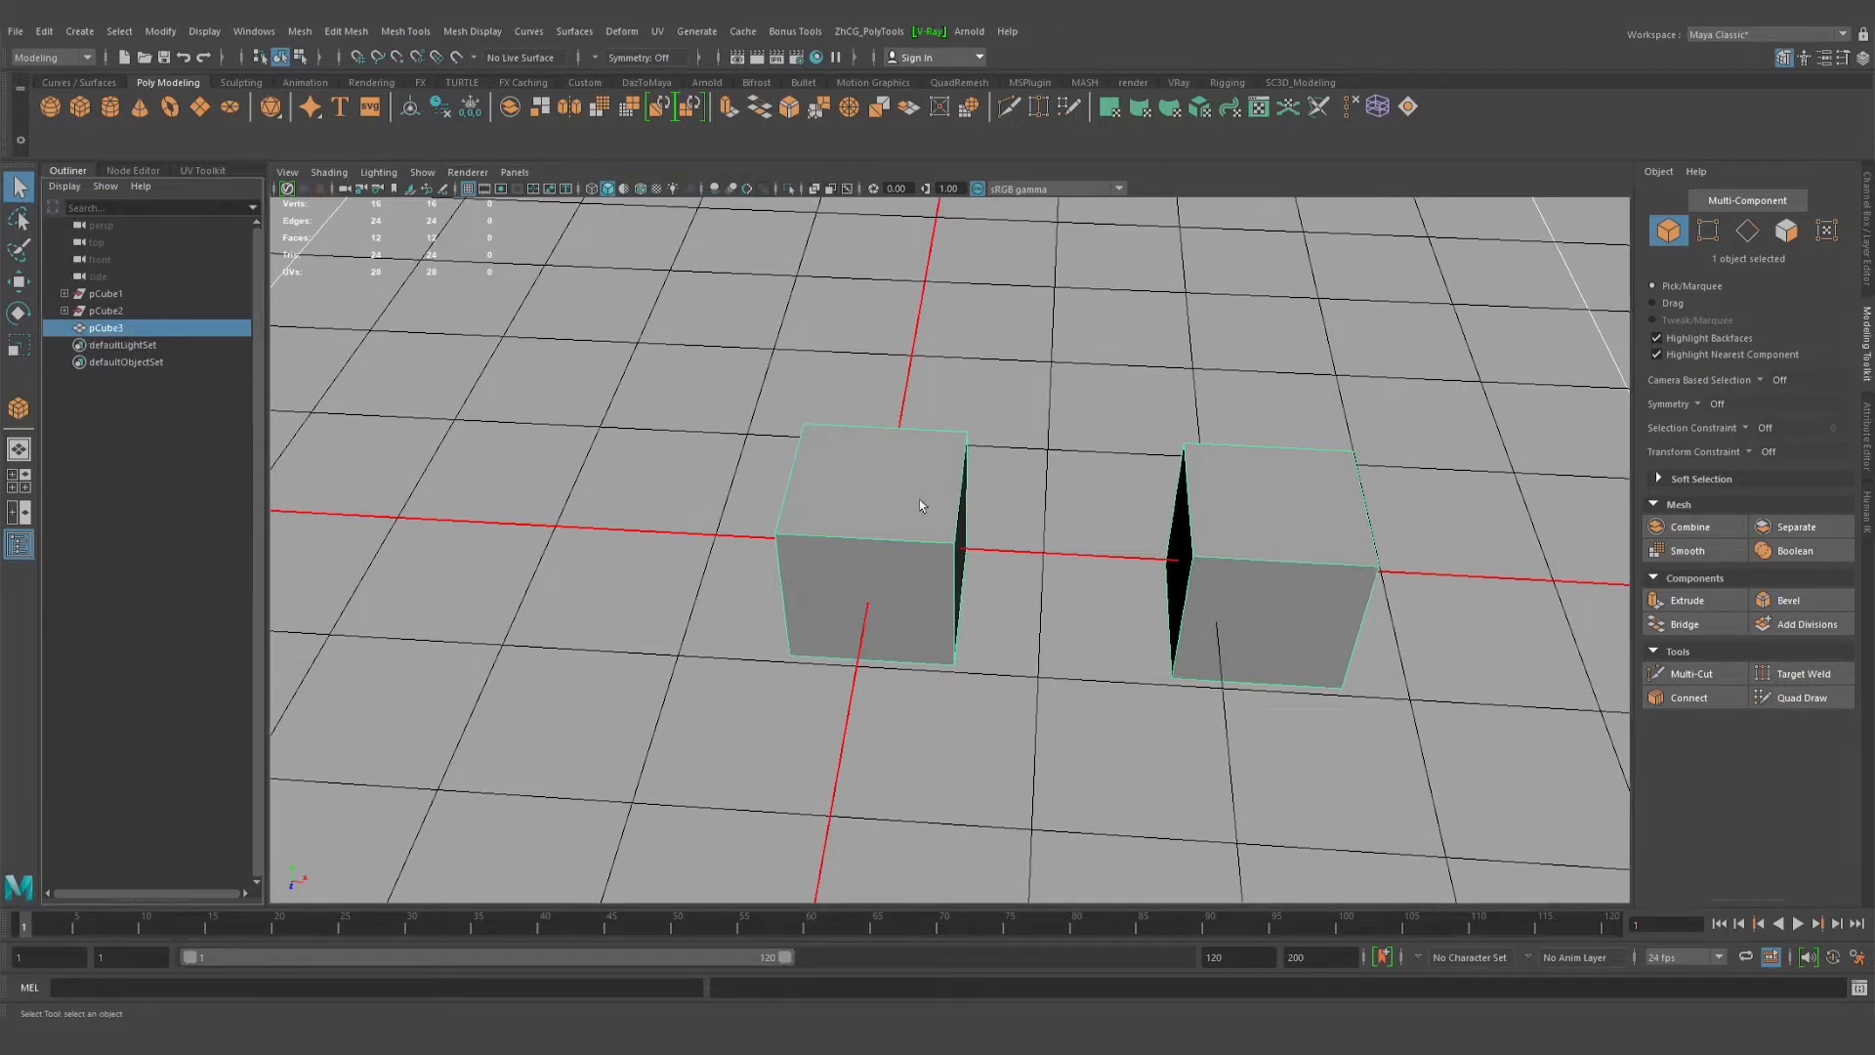
pyautogui.keyDown('alt'); pyautogui.scroll(-2, 1175, 471); pyautogui.keyUp('alt')
pyautogui.keyDown('alt'); pyautogui.moveTo(1175, 471); pyautogui.dragTo(1040, 488, button='right'); pyautogui.keyUp('alt')
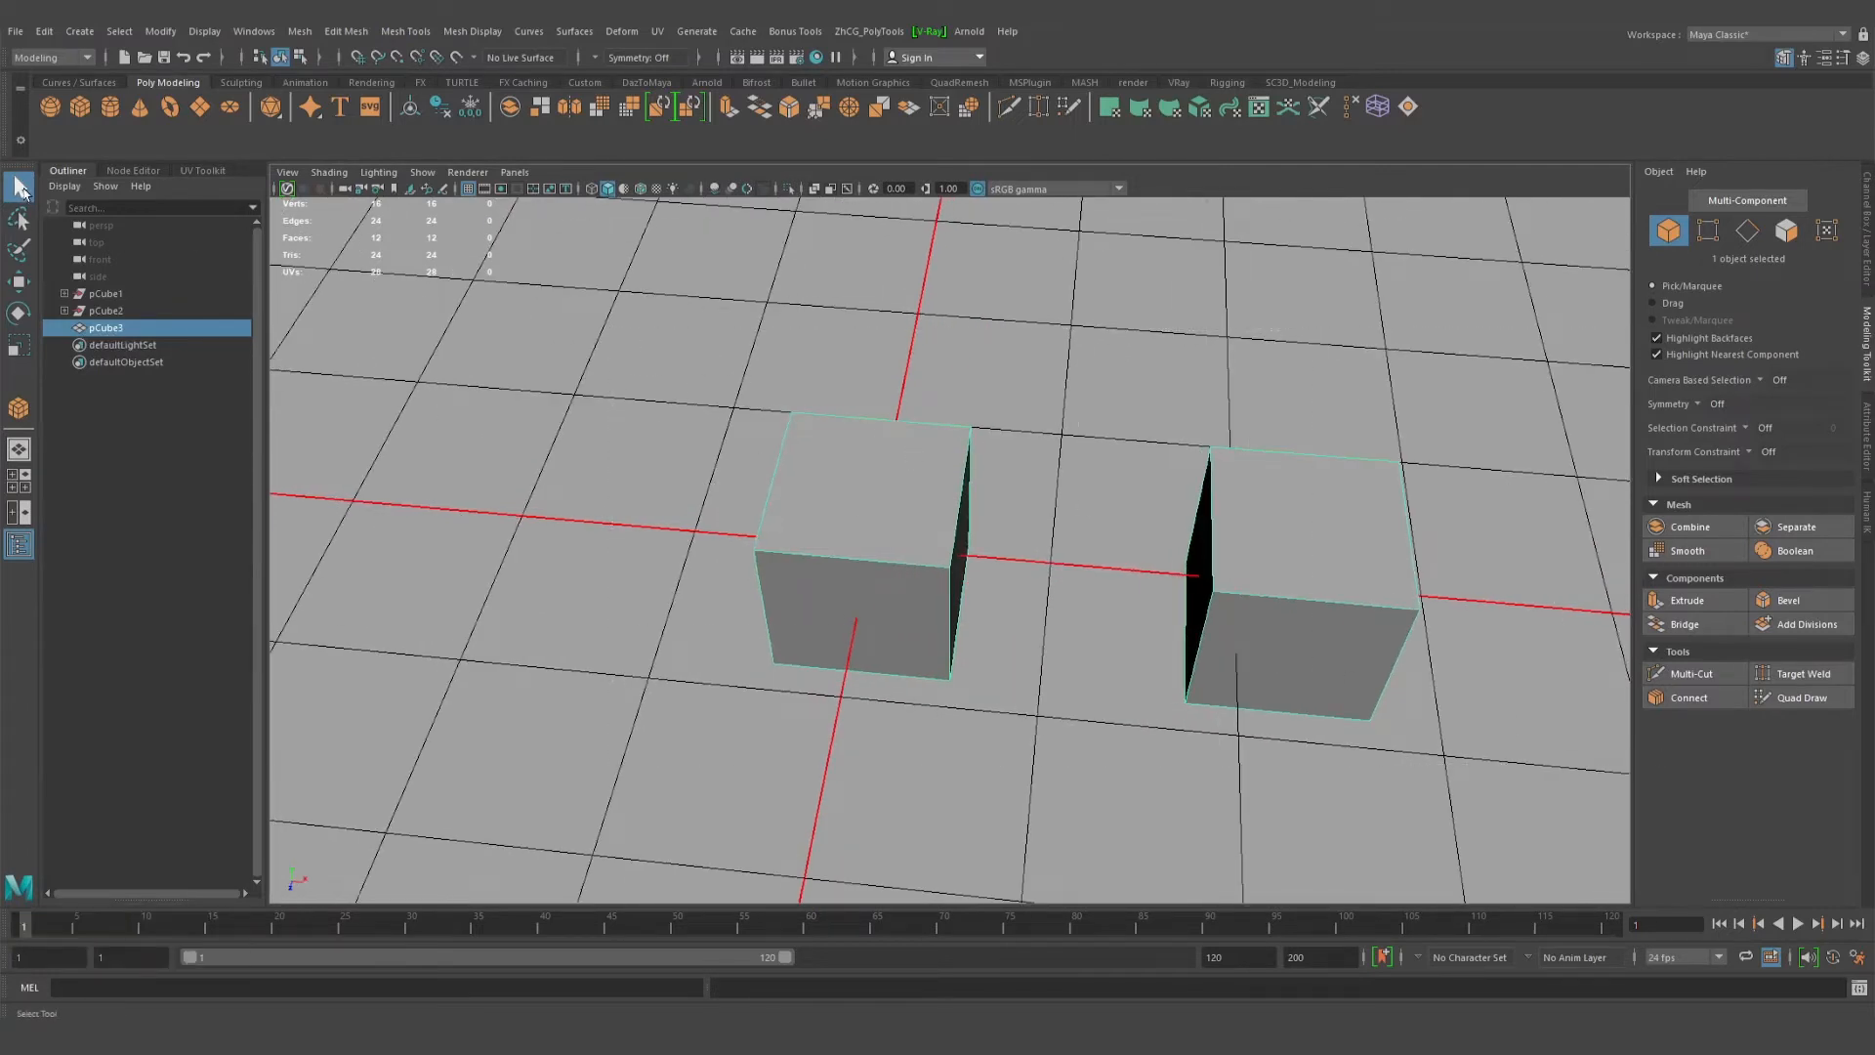
# Move the combined mesh freely in the XZ plane with the Move tool, and undo the move.
pyautogui.press('w')
pyautogui.keyDown('alt'); pyautogui.moveTo(916, 601); pyautogui.dragTo(952, 571); pyautogui.keyUp('alt')
pyautogui.keyDown('alt'); pyautogui.moveTo(952, 571); pyautogui.dragTo(977, 585, button='middle'); pyautogui.keyUp('alt')
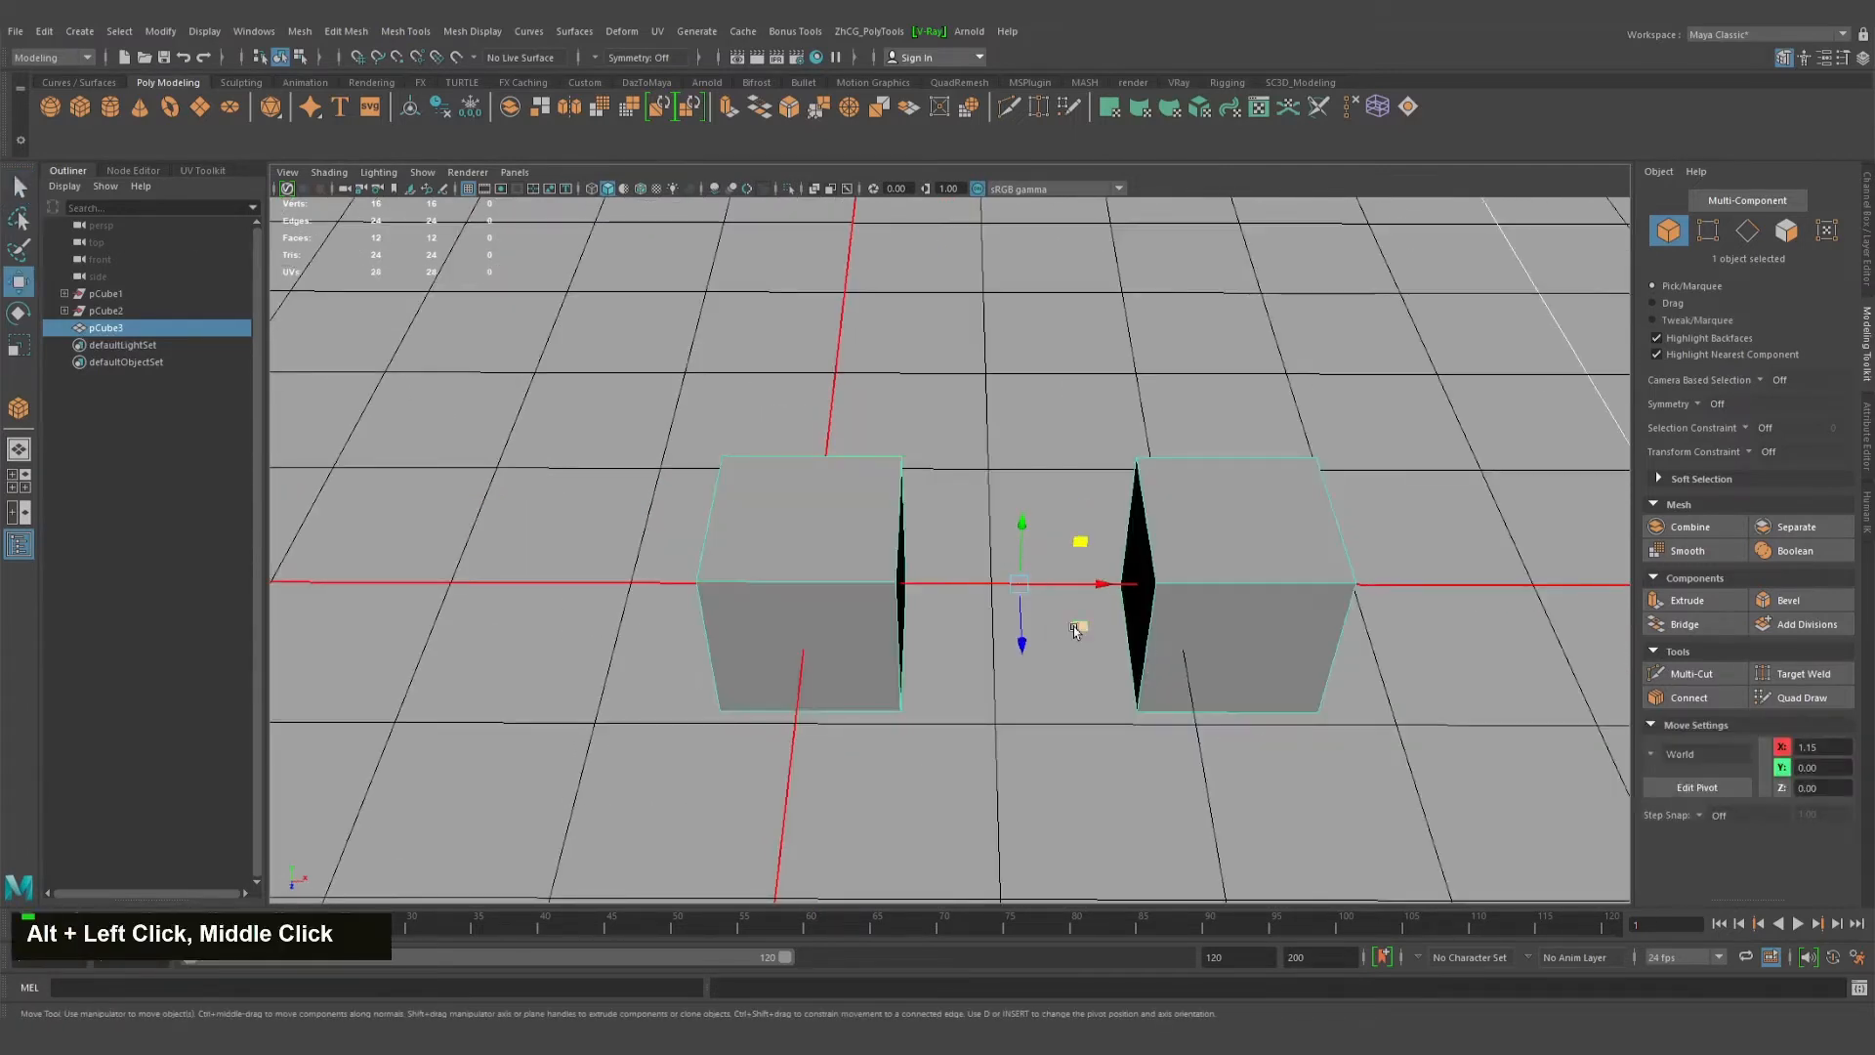
pyautogui.moveTo(1077, 628)
pyautogui.mouseDown()
pyautogui.moveTo(1108, 576)
pyautogui.moveTo(1042, 572)
pyautogui.moveTo(1053, 609)
pyautogui.mouseUp()
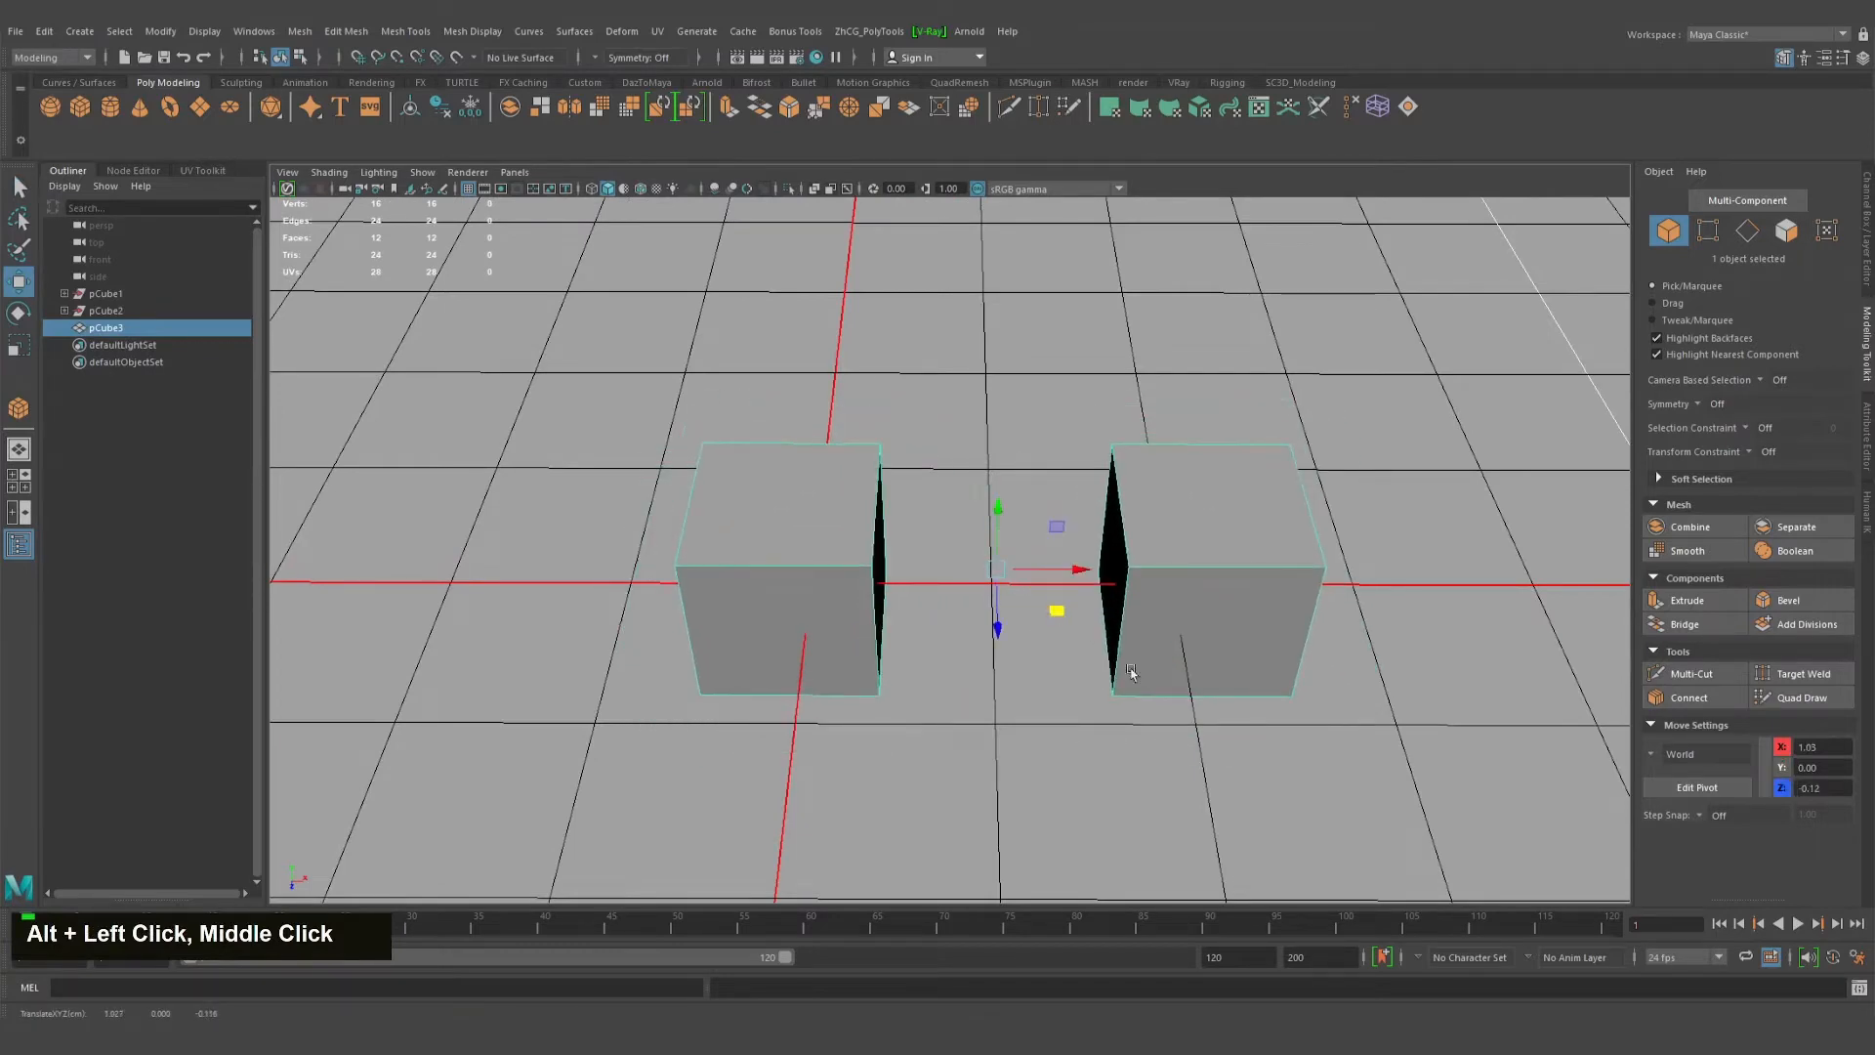
pyautogui.hotkey('ctrl', 'z')
pyautogui.moveTo(1037, 744)
pyautogui.keyDown('alt'); pyautogui.mouseDown()
pyautogui.moveTo(1149, 696)
pyautogui.moveTo(1096, 674)
pyautogui.moveTo(1049, 725)
pyautogui.mouseUp(); pyautogui.keyUp('alt')
pyautogui.keyDown('alt'); pyautogui.moveTo(1049, 725); pyautogui.dragTo(1037, 676, button='middle'); pyautogui.keyUp('alt')
pyautogui.keyDown('alt'); pyautogui.moveTo(1037, 676); pyautogui.dragTo(941, 674, button='right'); pyautogui.keyUp('alt')
pyautogui.moveTo(941, 673)
pyautogui.keyDown('alt'); pyautogui.mouseDown()
pyautogui.moveTo(935, 690)
pyautogui.moveTo(908, 668)
pyautogui.mouseUp(); pyautogui.keyUp('alt')
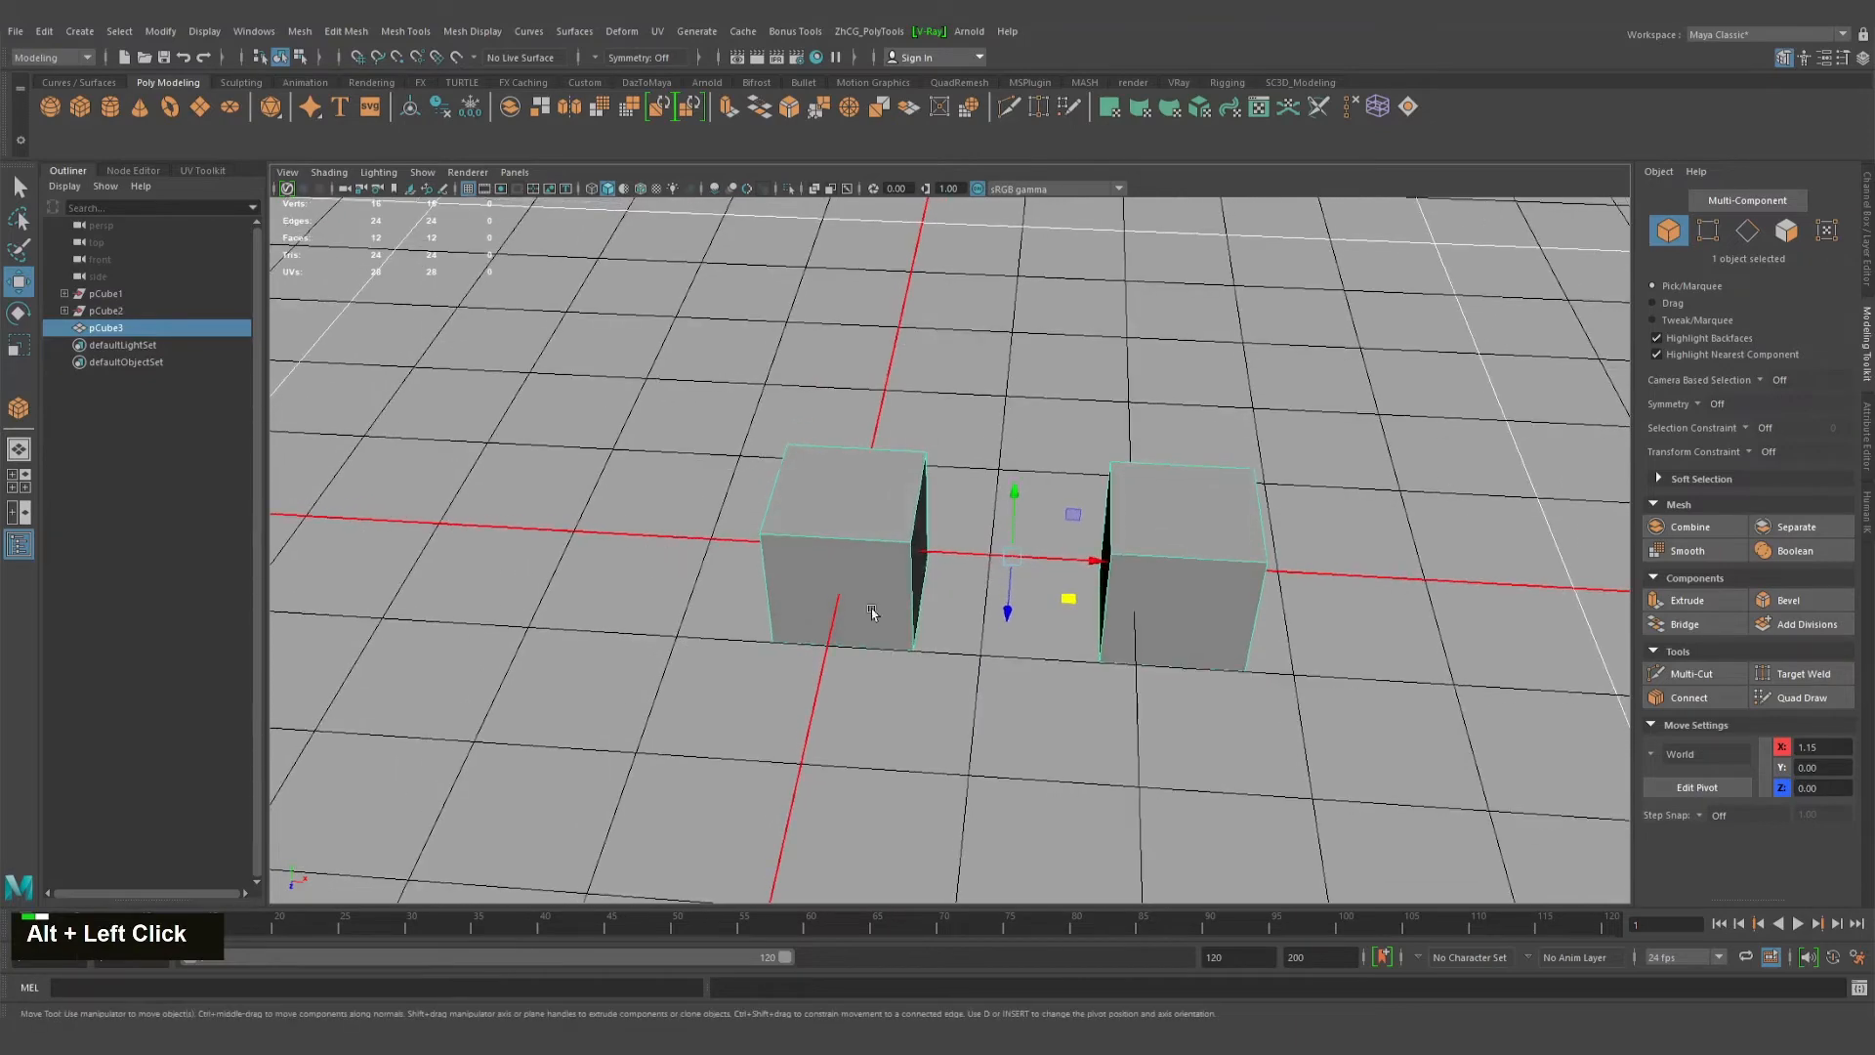
# Select the leftover pCube1 and pCube2 nodes one after the other in the Outliner to examine what they hold.
pyautogui.click(102, 295)
pyautogui.click(105, 313)
pyautogui.click(101, 297)
pyautogui.keyDown('alt'); pyautogui.moveTo(716, 555); pyautogui.dragTo(781, 552, button='right'); pyautogui.keyUp('alt')
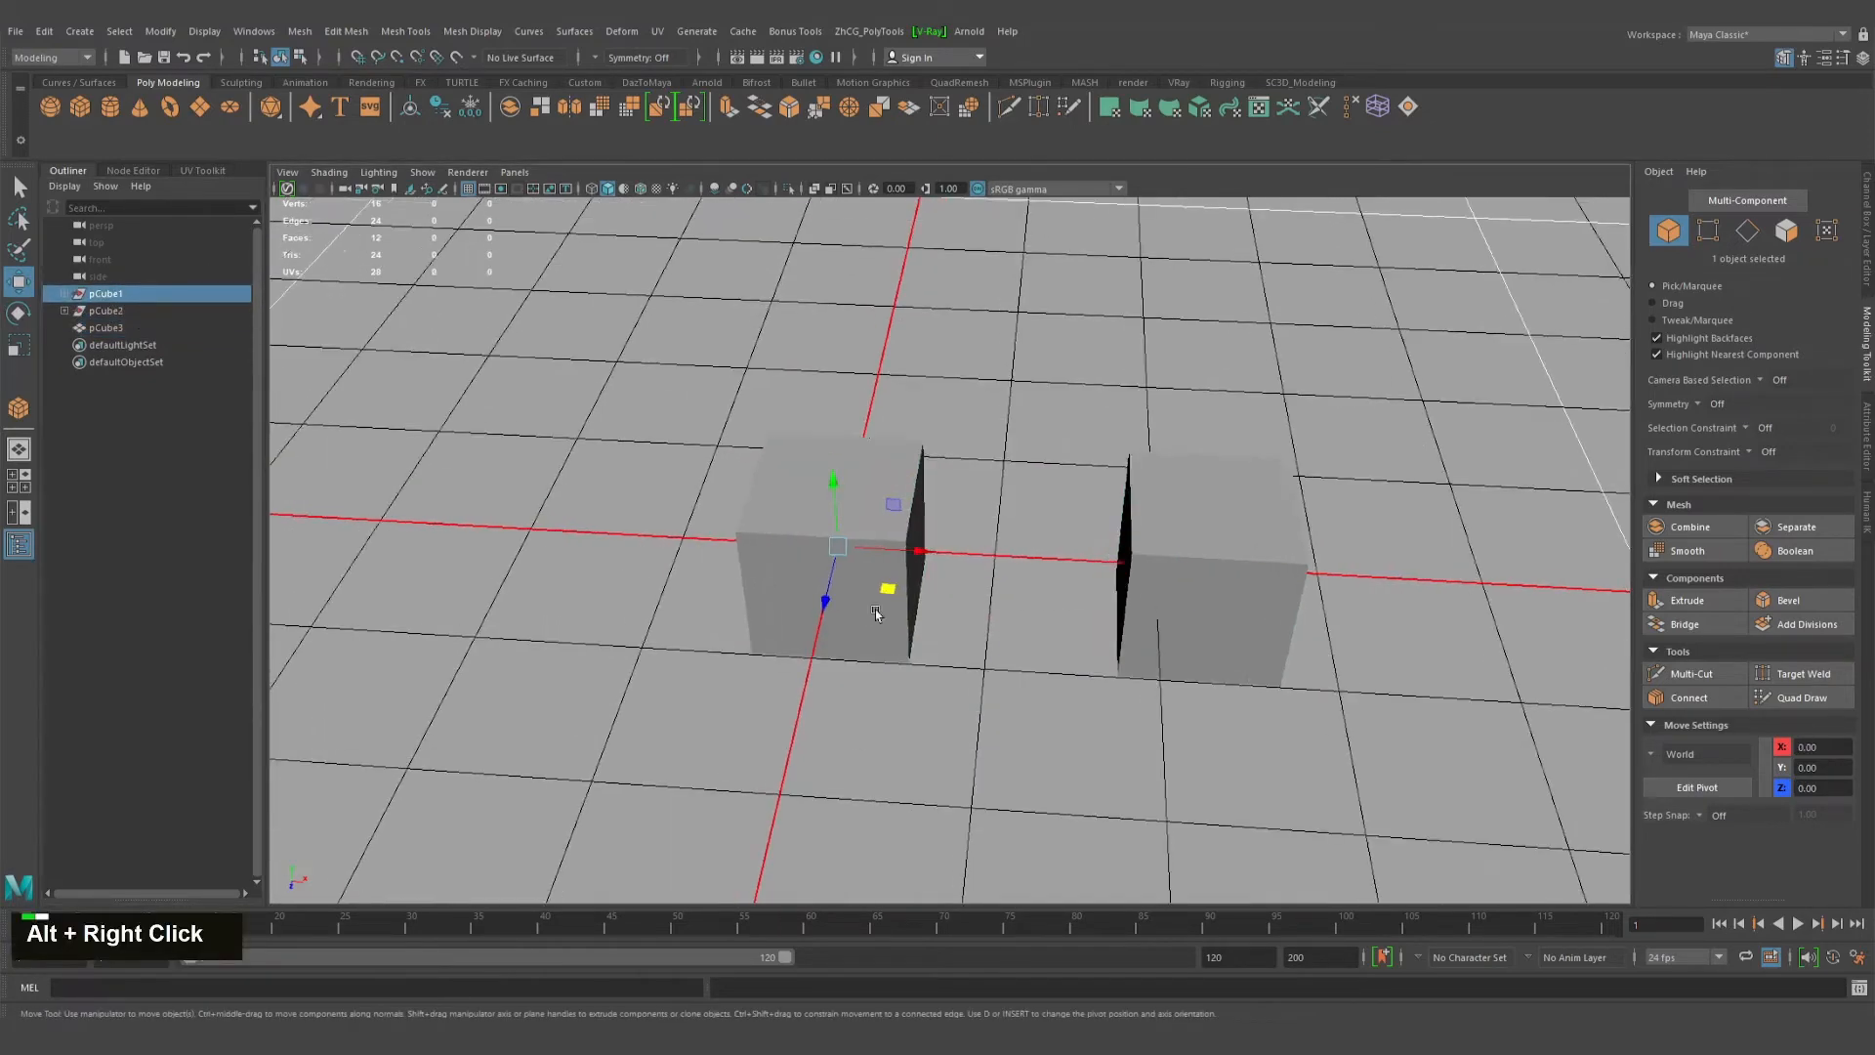
pyautogui.keyDown('alt'); pyautogui.moveTo(781, 552); pyautogui.dragTo(893, 517); pyautogui.keyUp('alt')
pyautogui.keyDown('alt'); pyautogui.moveTo(894, 518); pyautogui.dragTo(928, 517, button='right'); pyautogui.keyUp('alt')
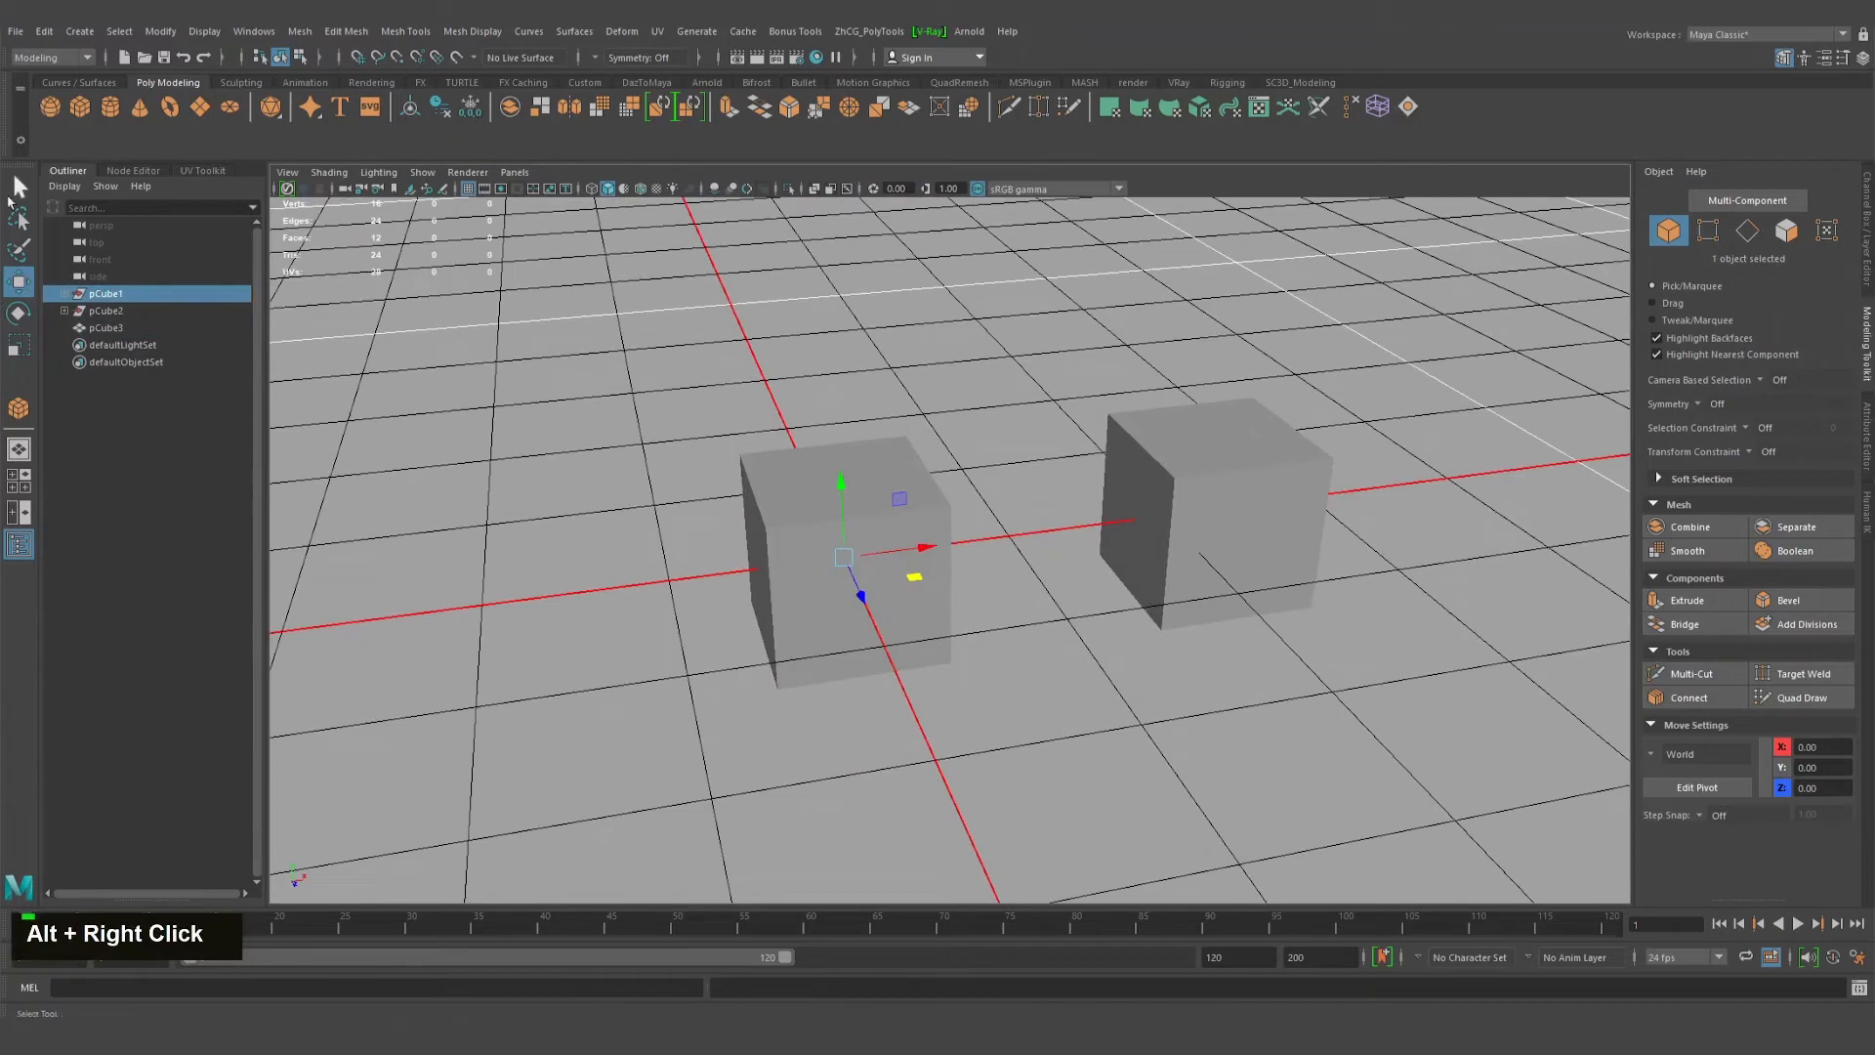
pyautogui.click(105, 312)
pyautogui.keyDown('alt'); pyautogui.moveTo(949, 432); pyautogui.dragTo(638, 414); pyautogui.keyUp('alt')
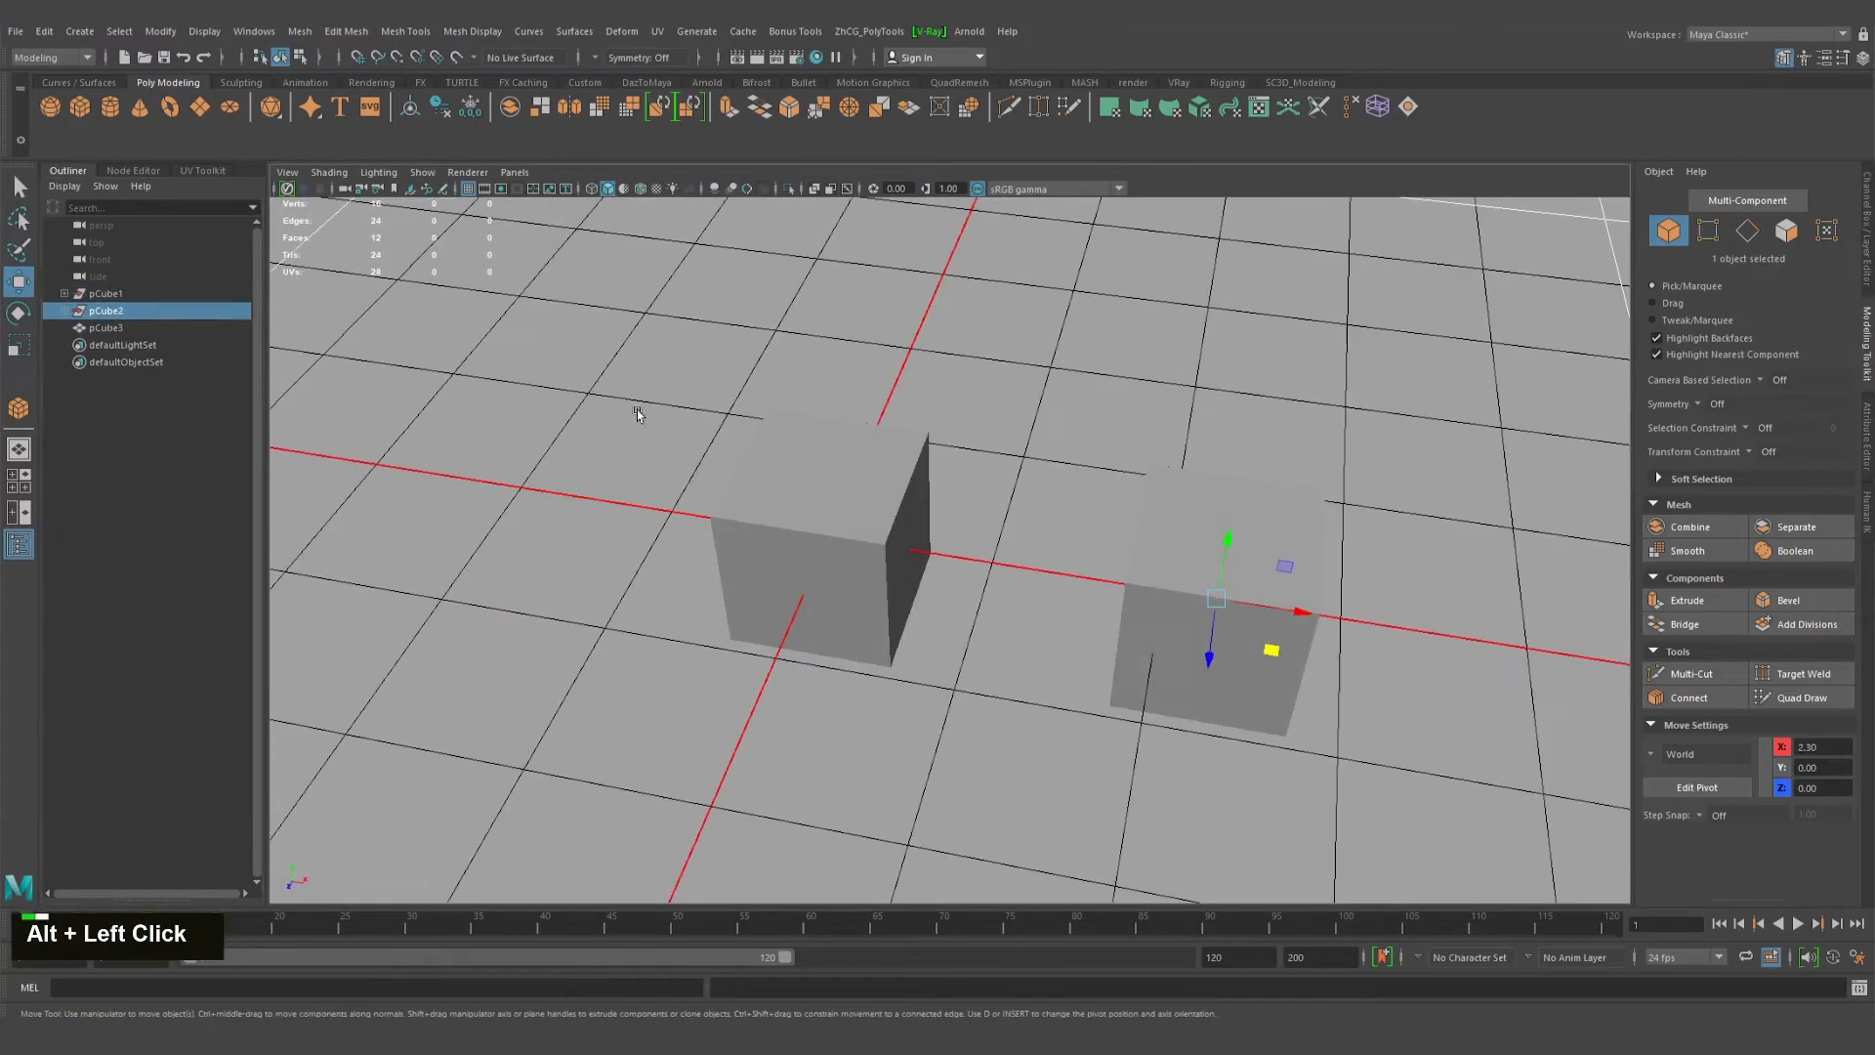
# Display the Channel Box and select the combined mesh to show its shape and construction inputs.
pyautogui.hotkey('ctrl', 'a')
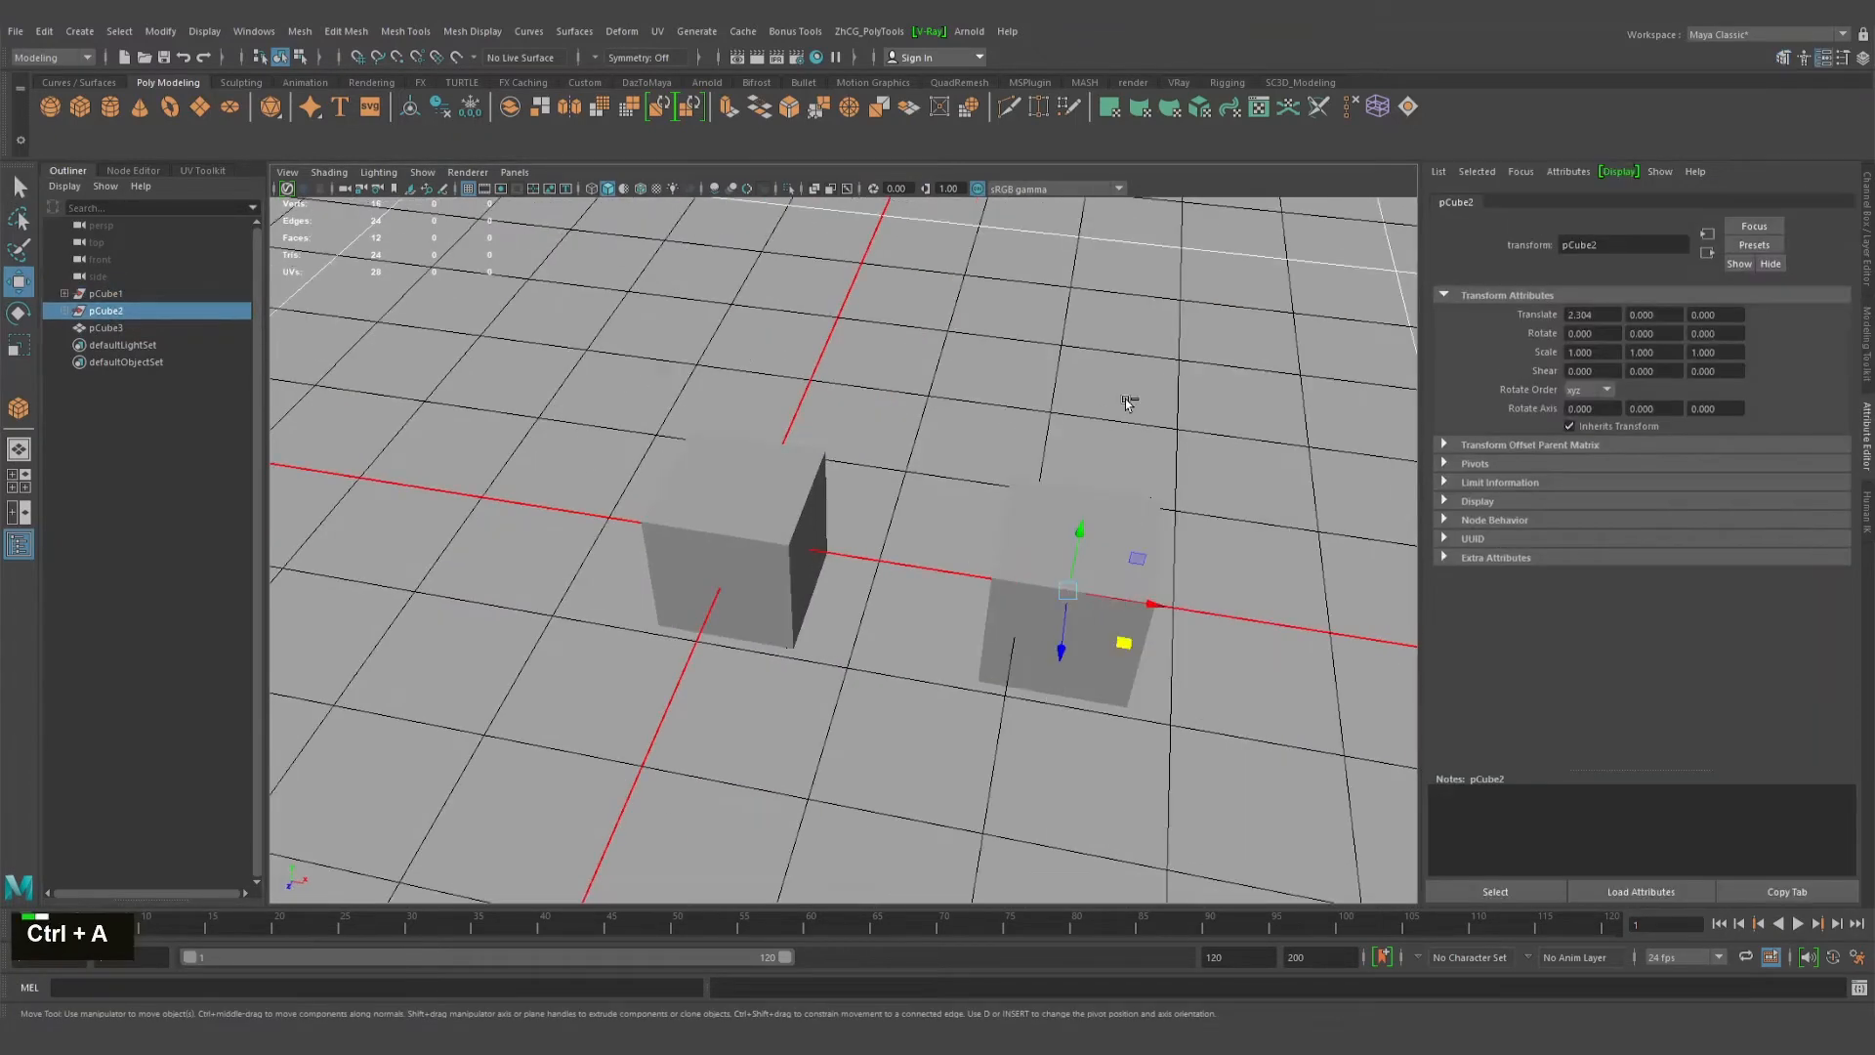
pyautogui.hotkey('ctrl', 'a')
pyautogui.keyDown('alt'); pyautogui.moveTo(1127, 402); pyautogui.dragTo(1157, 435); pyautogui.keyUp('alt')
pyautogui.keyDown('alt'); pyautogui.moveTo(1157, 434); pyautogui.dragTo(1174, 463, button='right'); pyautogui.keyUp('alt')
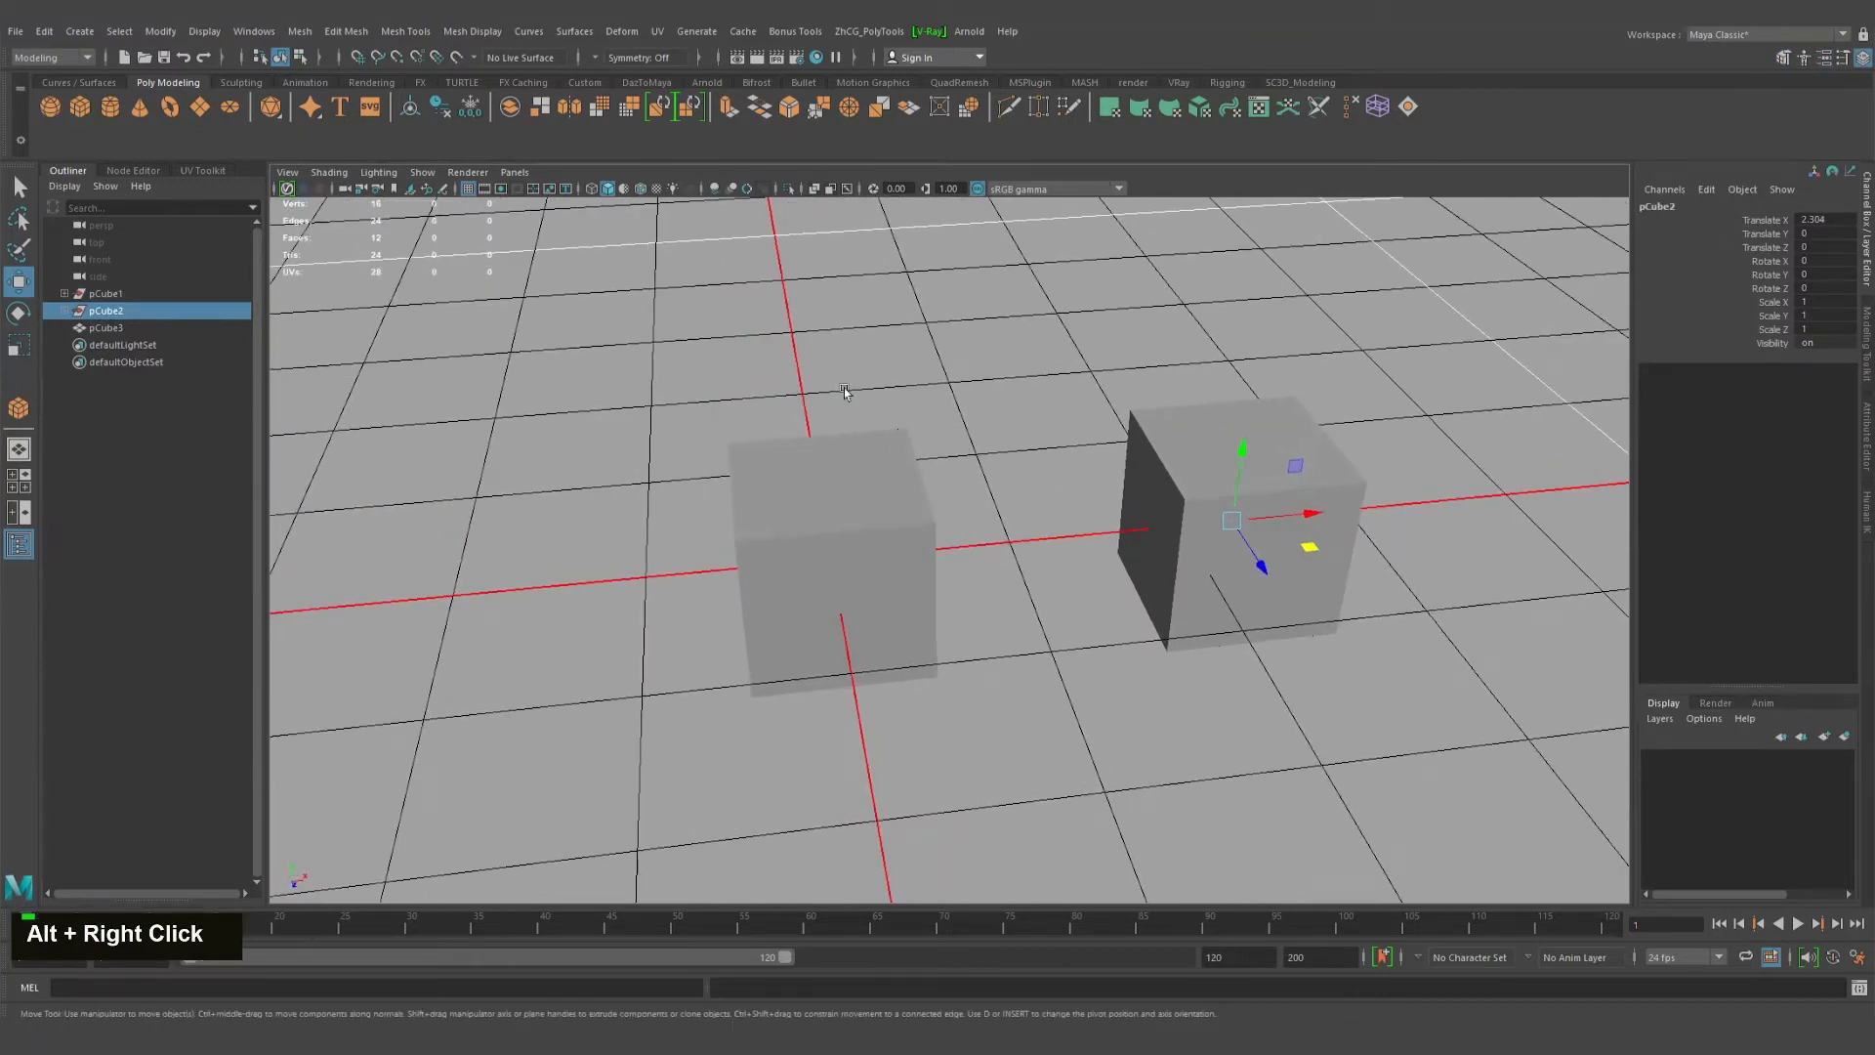
pyautogui.click(852, 499)
pyautogui.keyDown('alt'); pyautogui.moveTo(1316, 558); pyautogui.dragTo(1332, 488); pyautogui.keyUp('alt')
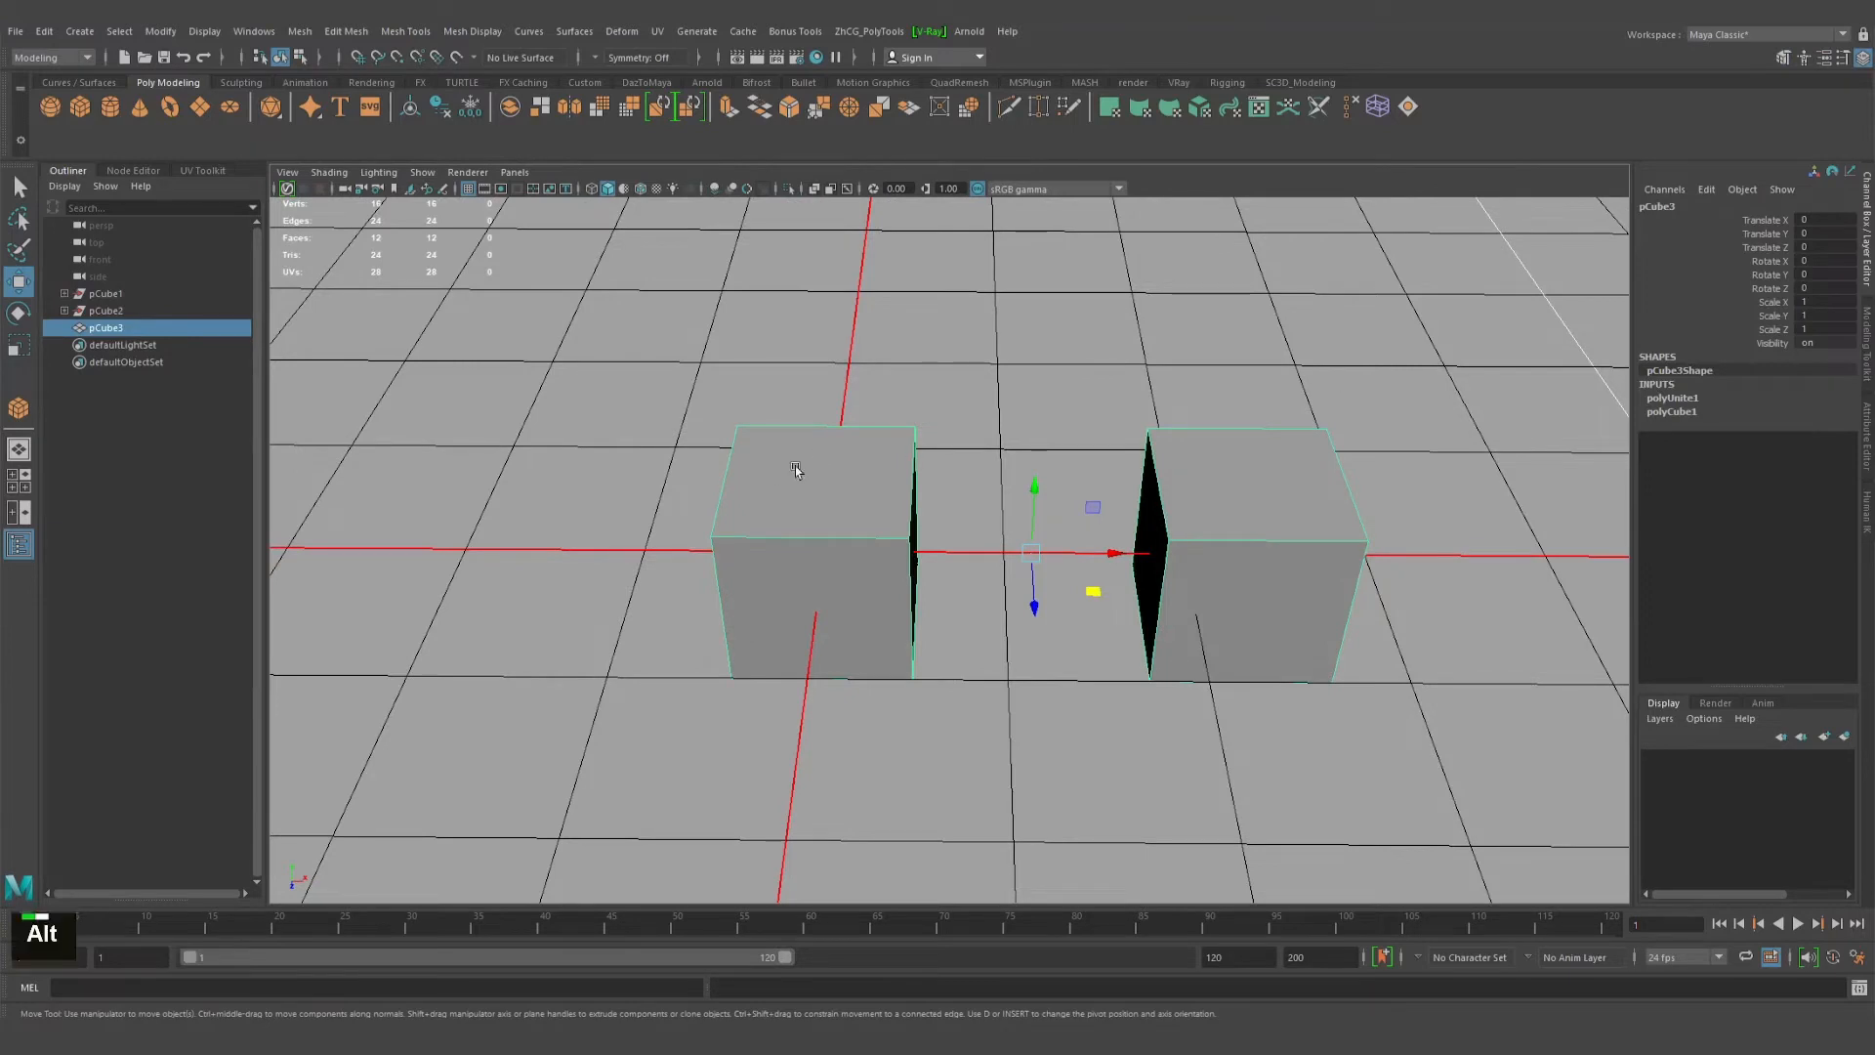
pyautogui.keyDown('alt'); pyautogui.moveTo(795, 464); pyautogui.dragTo(1020, 440); pyautogui.keyUp('alt')
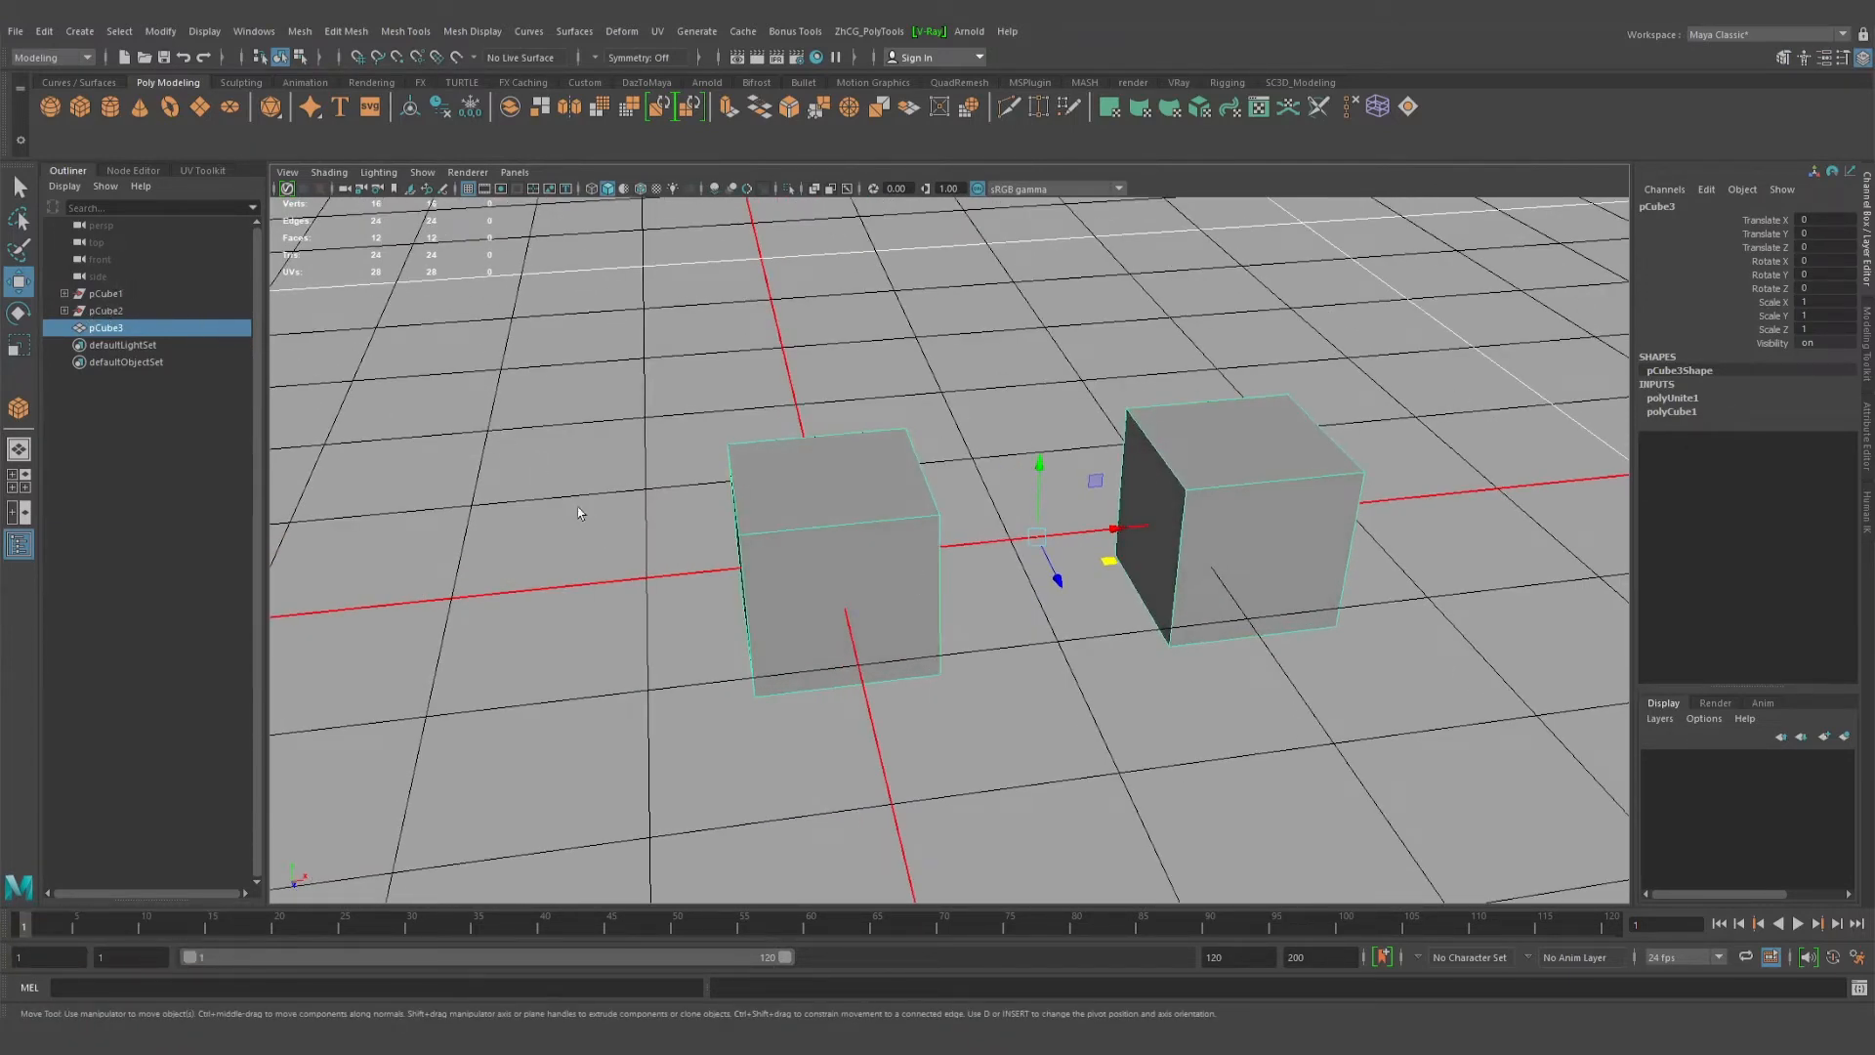
pyautogui.keyDown('alt'); pyautogui.moveTo(996, 589); pyautogui.dragTo(987, 581, button='right'); pyautogui.keyUp('alt')
pyautogui.keyDown('alt'); pyautogui.moveTo(986, 581); pyautogui.dragTo(962, 556, button='middle'); pyautogui.keyUp('alt')
pyautogui.keyDown('alt'); pyautogui.moveTo(963, 557); pyautogui.dragTo(1015, 593, button='right'); pyautogui.keyUp('alt')
pyautogui.keyDown('alt'); pyautogui.moveTo(1015, 593); pyautogui.dragTo(954, 599, button='middle'); pyautogui.keyUp('alt')
pyautogui.keyDown('alt'); pyautogui.moveTo(954, 598); pyautogui.dragTo(975, 582); pyautogui.keyUp('alt')
pyautogui.keyDown('alt'); pyautogui.moveTo(975, 582); pyautogui.dragTo(900, 589, button='middle'); pyautogui.keyUp('alt')
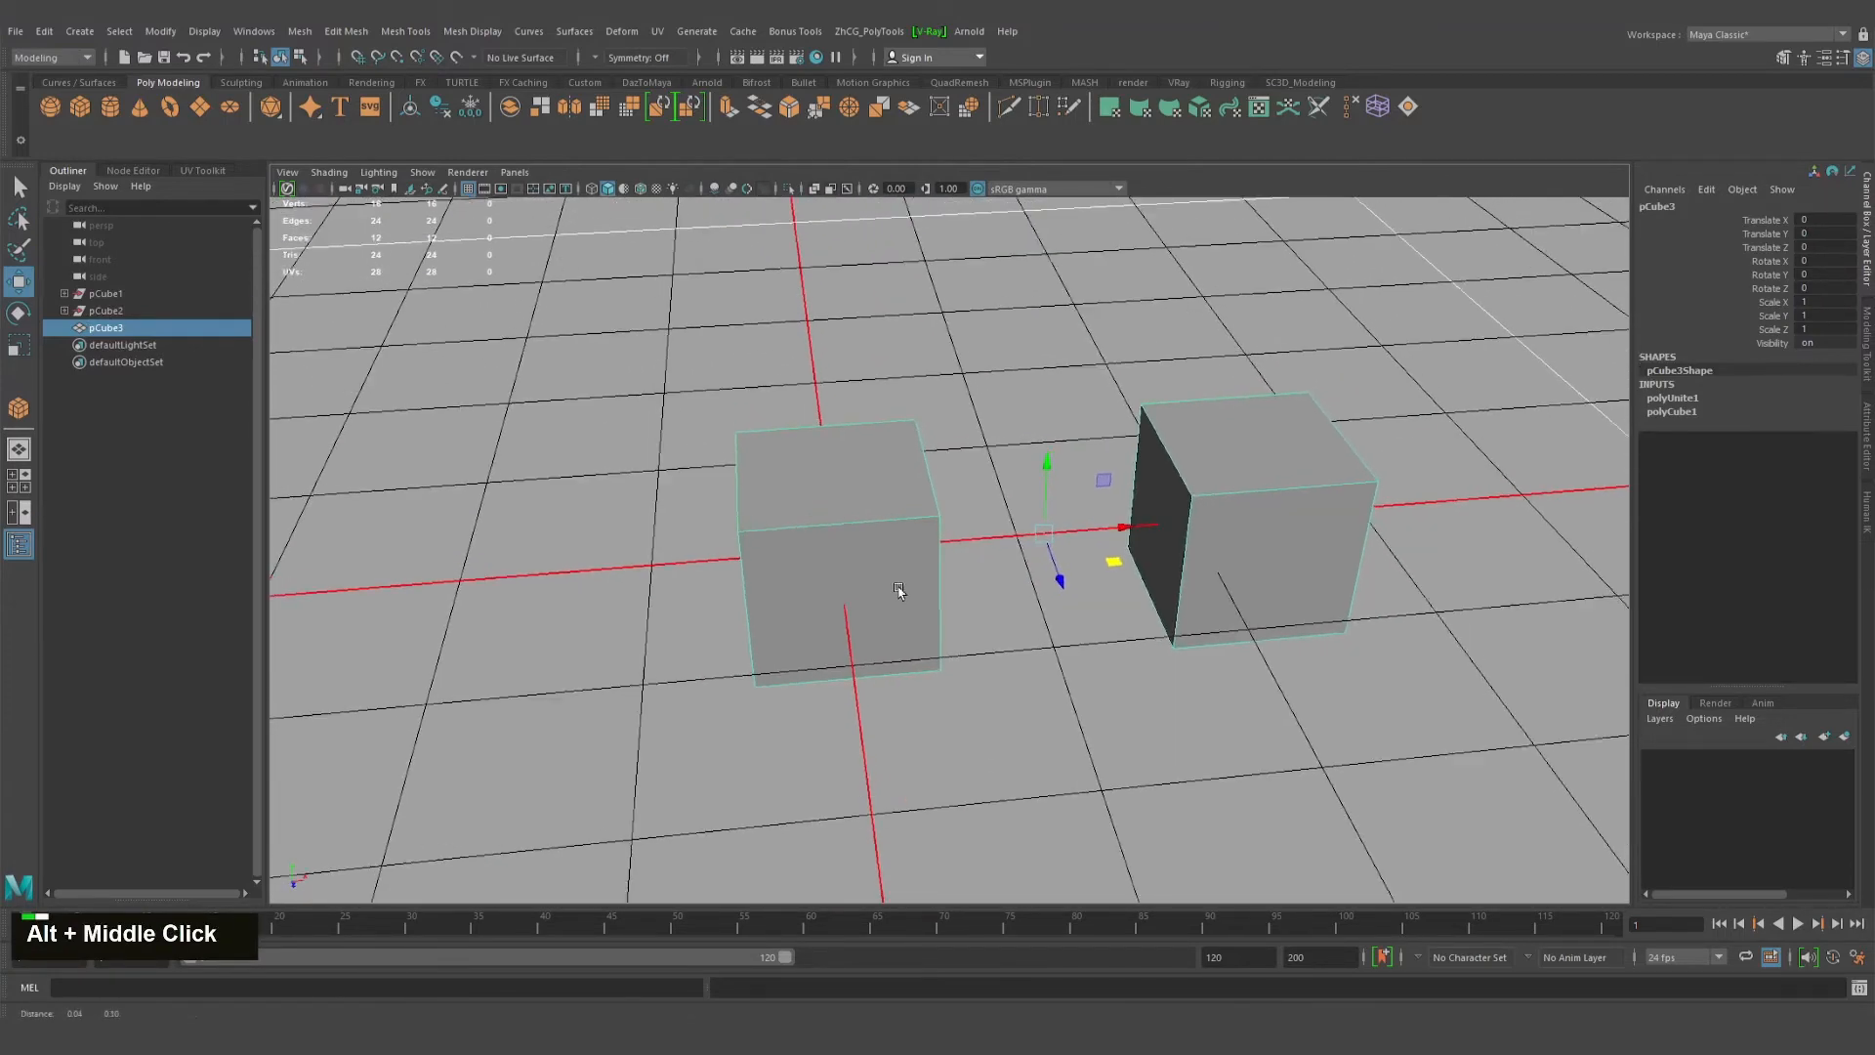
pyautogui.keyDown('alt'); pyautogui.moveTo(899, 589); pyautogui.dragTo(806, 557, button='right'); pyautogui.keyUp('alt')
pyautogui.keyDown('alt'); pyautogui.moveTo(805, 556); pyautogui.dragTo(778, 553, button='middle'); pyautogui.keyUp('alt')
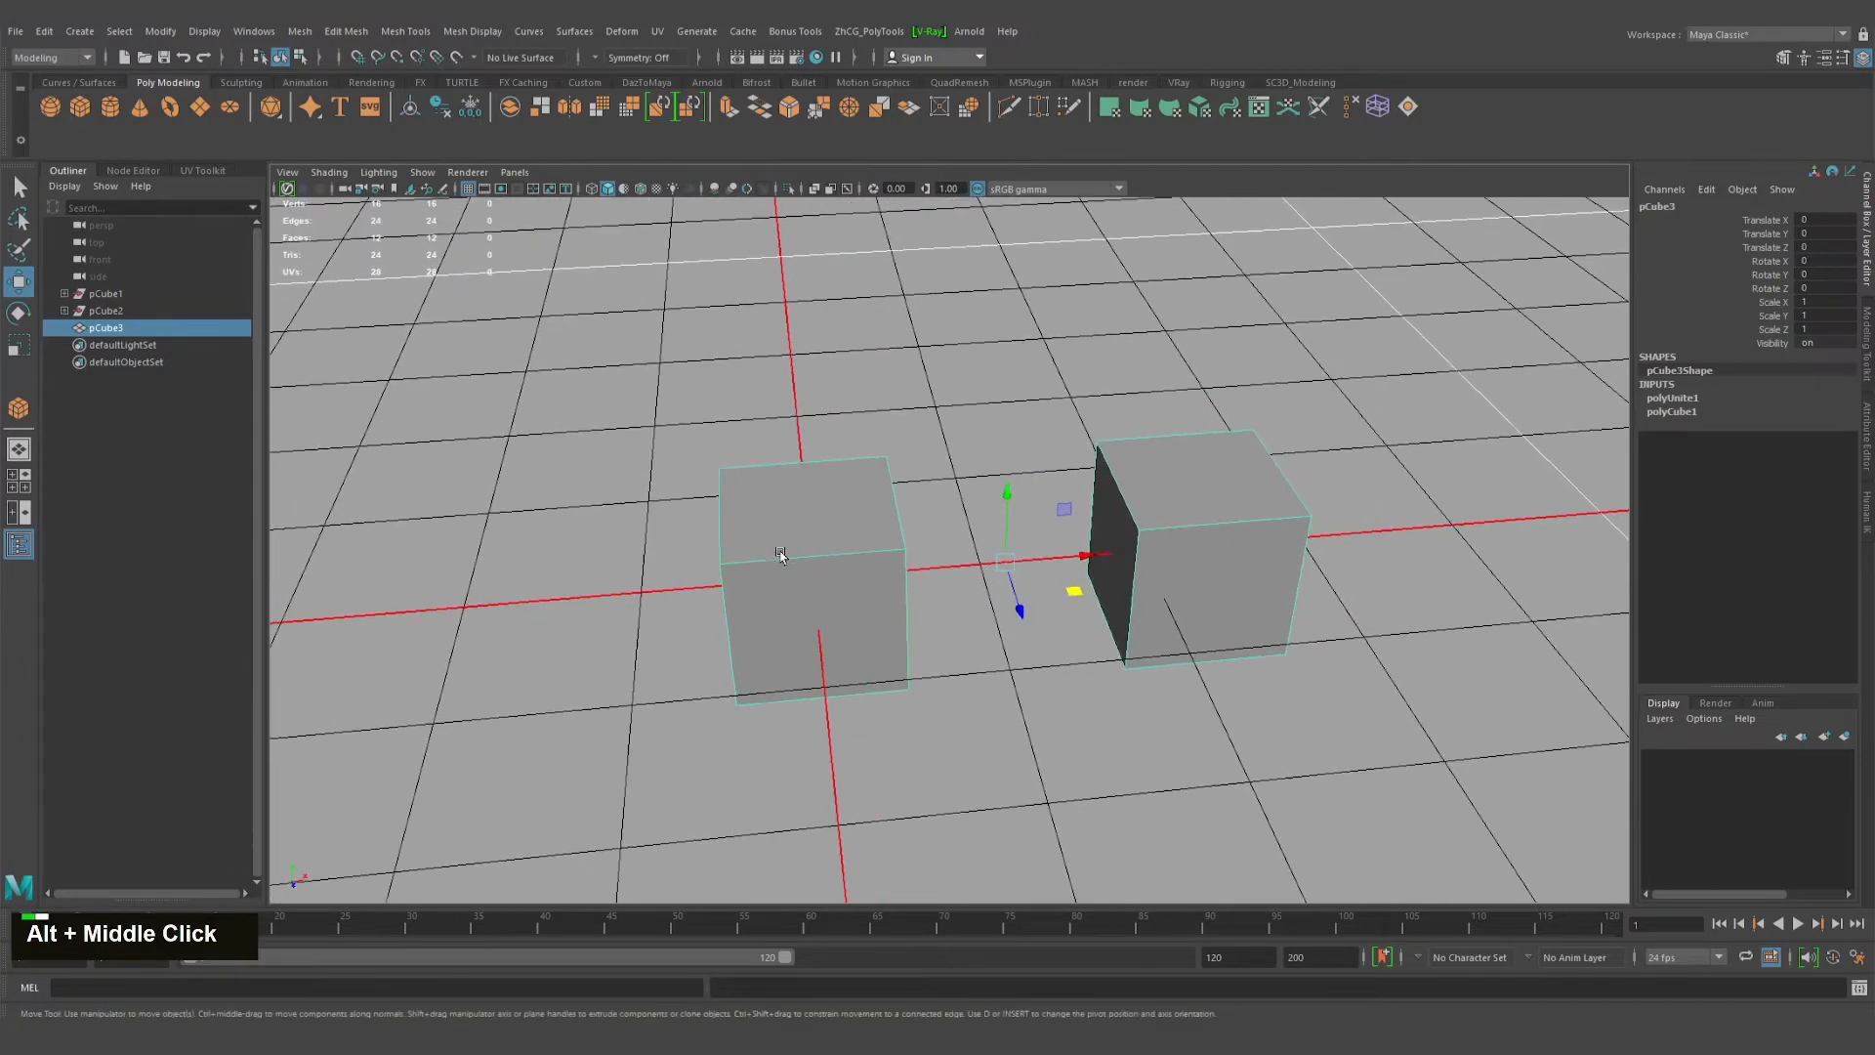
pyautogui.keyDown('alt'); pyautogui.moveTo(778, 552); pyautogui.dragTo(803, 567); pyautogui.keyUp('alt')
pyautogui.keyDown('alt'); pyautogui.moveTo(803, 566); pyautogui.dragTo(869, 586, button='right'); pyautogui.keyUp('alt')
pyautogui.keyDown('alt'); pyautogui.moveTo(869, 586); pyautogui.dragTo(890, 625); pyautogui.keyUp('alt')
pyautogui.keyDown('alt'); pyautogui.moveTo(890, 625); pyautogui.dragTo(841, 619, button='right'); pyautogui.keyUp('alt')
pyautogui.keyDown('alt'); pyautogui.moveTo(841, 619); pyautogui.dragTo(791, 582); pyautogui.keyUp('alt')
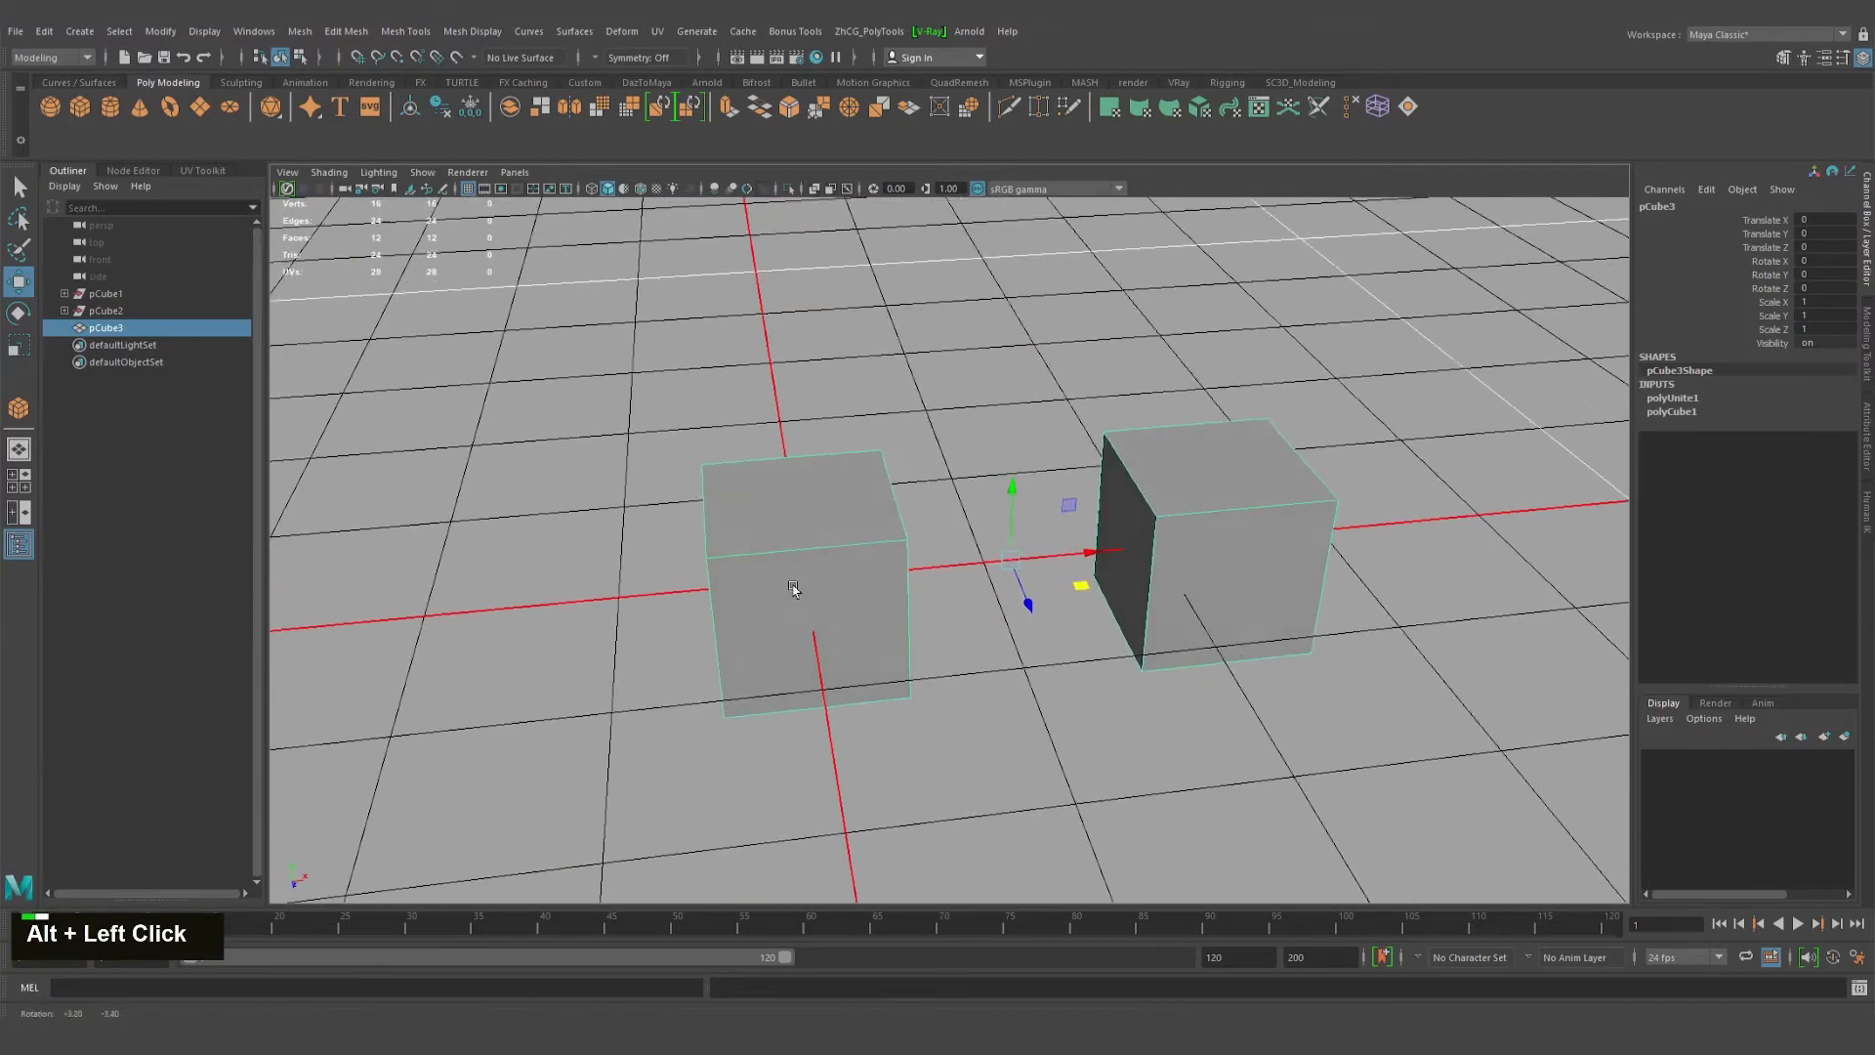
pyautogui.moveTo(790, 582)
pyautogui.keyDown('alt'); pyautogui.mouseDown(button='right')
pyautogui.moveTo(840, 615)
pyautogui.moveTo(800, 586)
pyautogui.mouseUp(button='right'); pyautogui.keyUp('alt')
pyautogui.keyDown('alt'); pyautogui.moveTo(801, 586); pyautogui.dragTo(778, 572); pyautogui.keyUp('alt')
pyautogui.keyDown('alt'); pyautogui.moveTo(779, 573); pyautogui.dragTo(787, 577, button='right'); pyautogui.keyUp('alt')
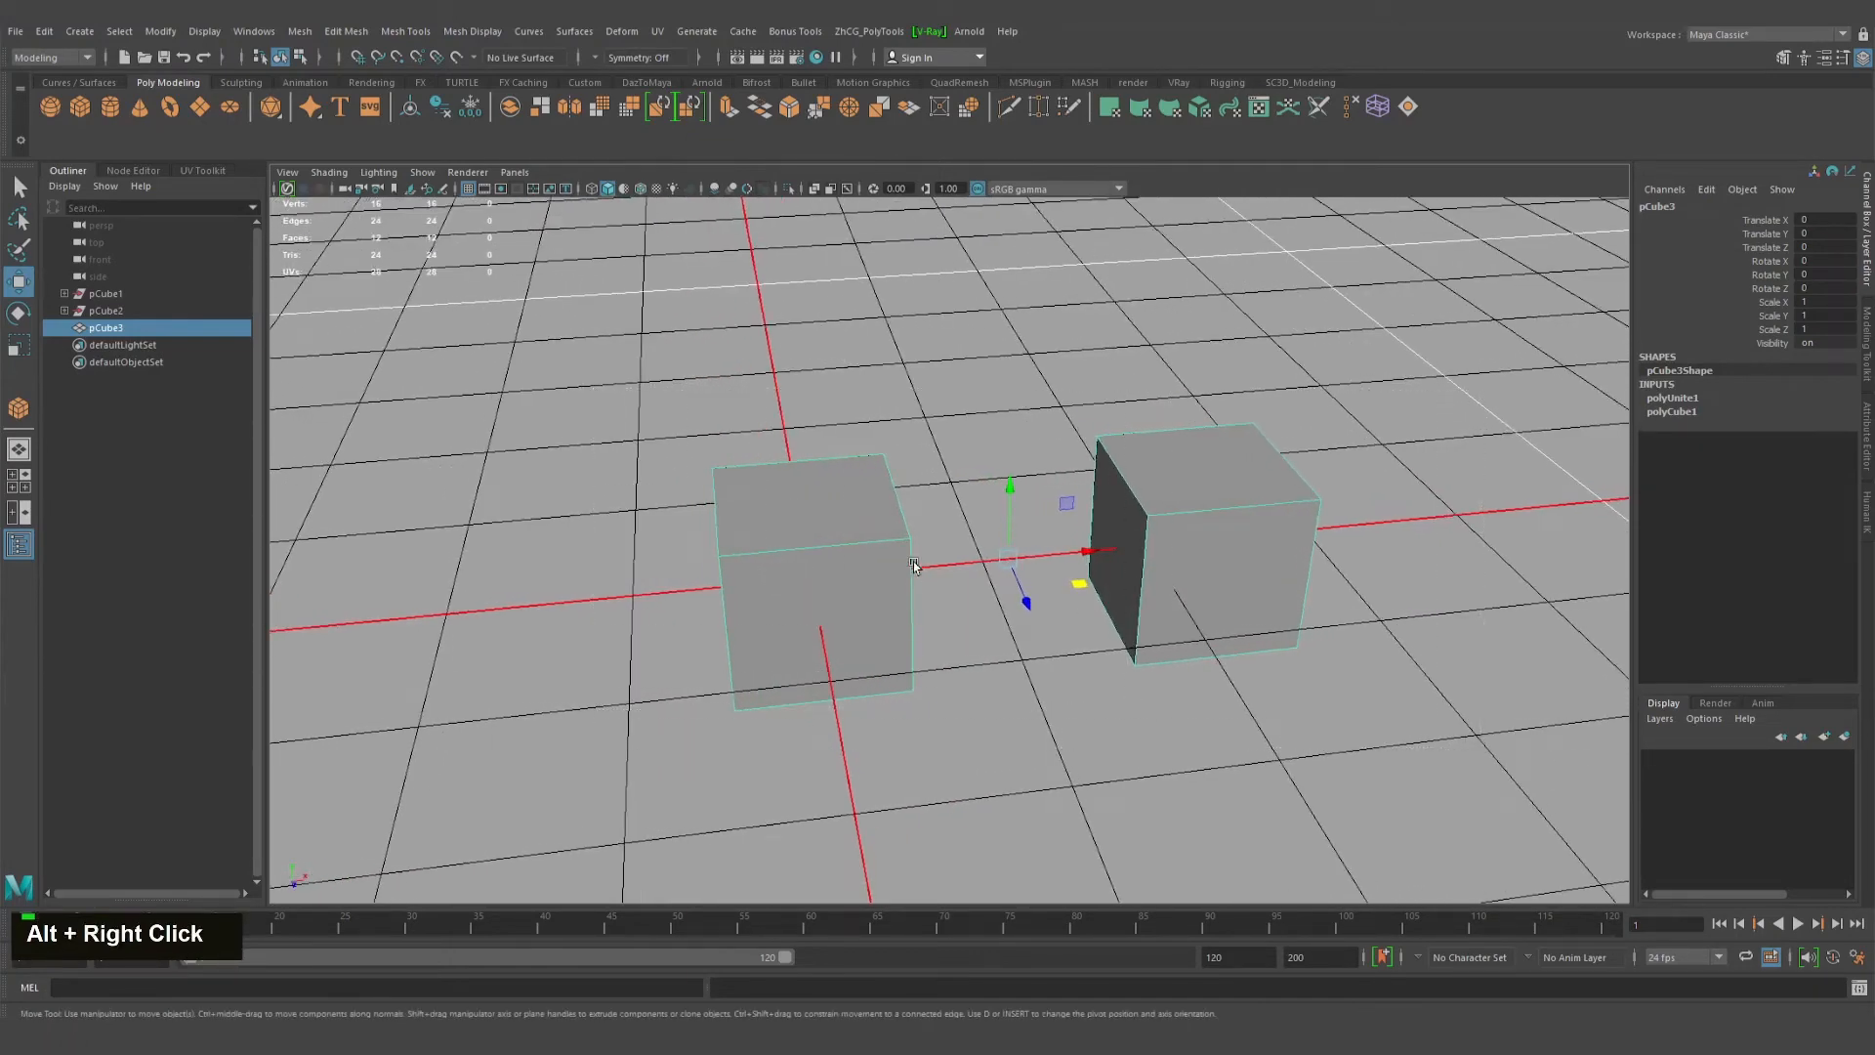
# Delete all construction history in the scene.
pyautogui.click(44, 31)
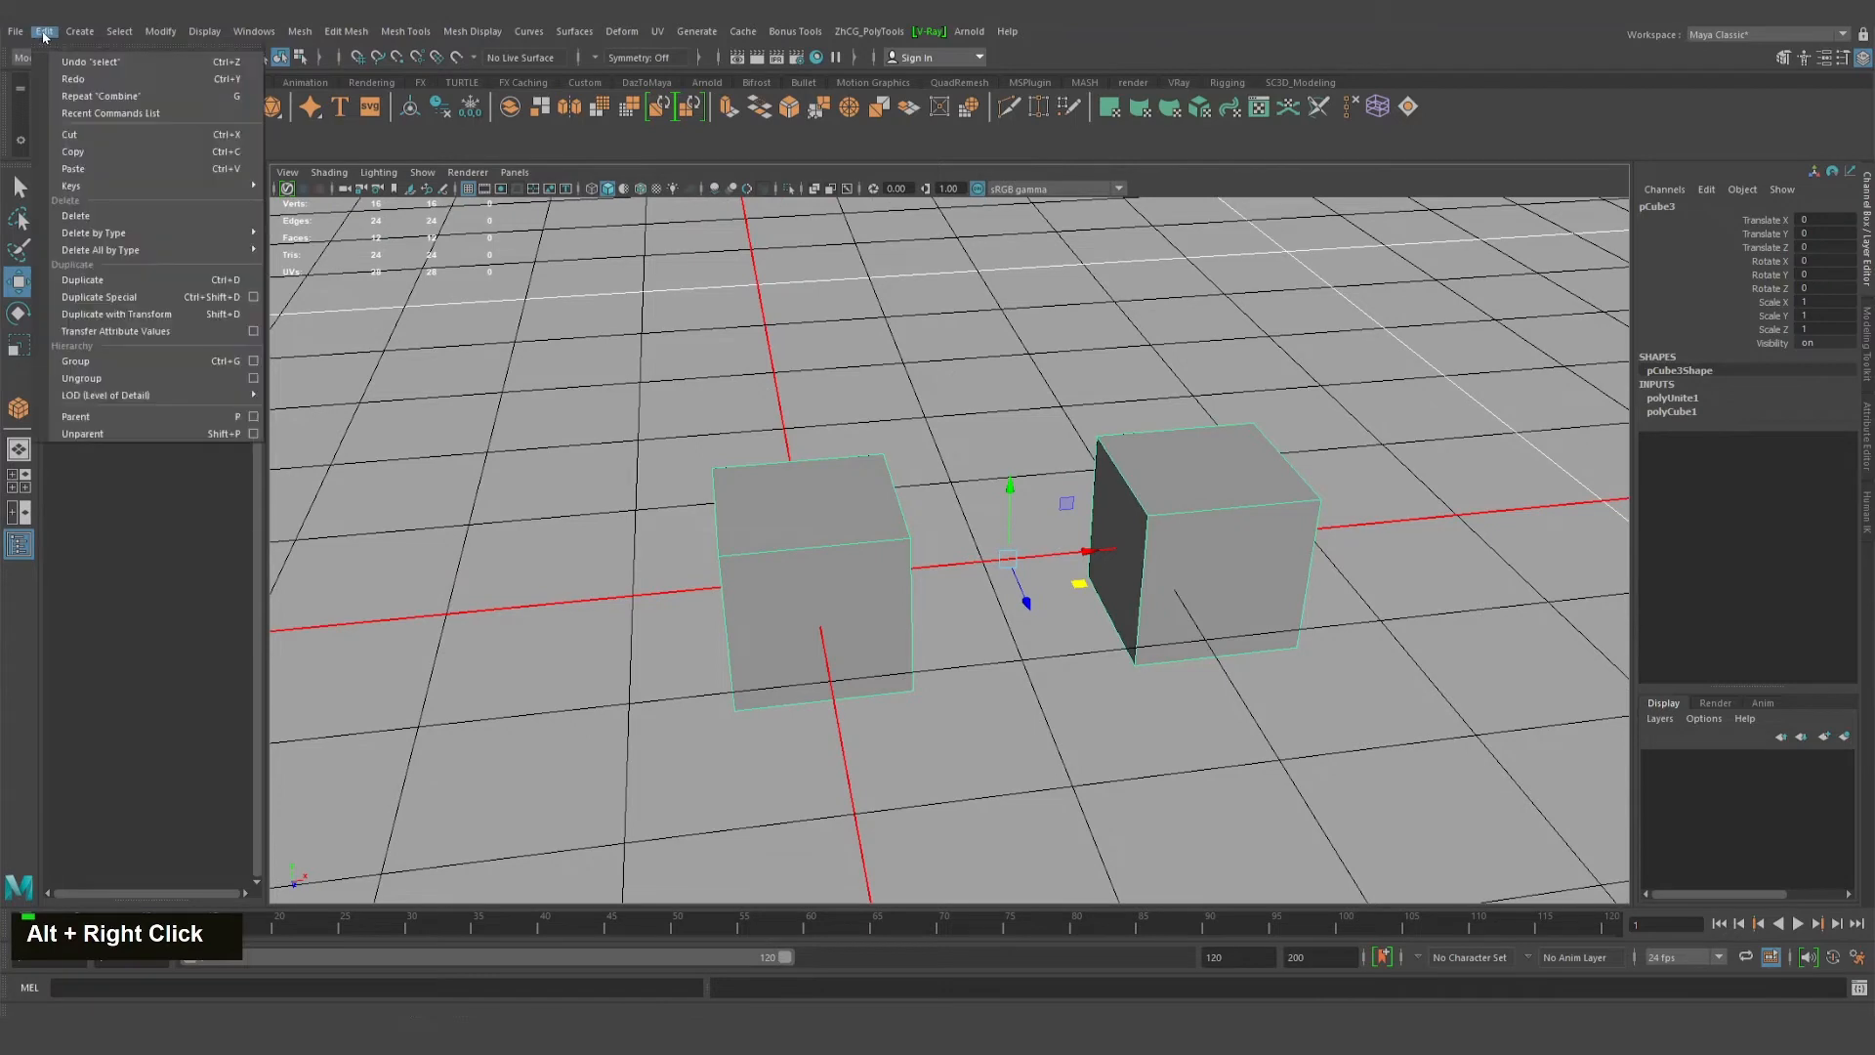
pyautogui.moveTo(87, 237)
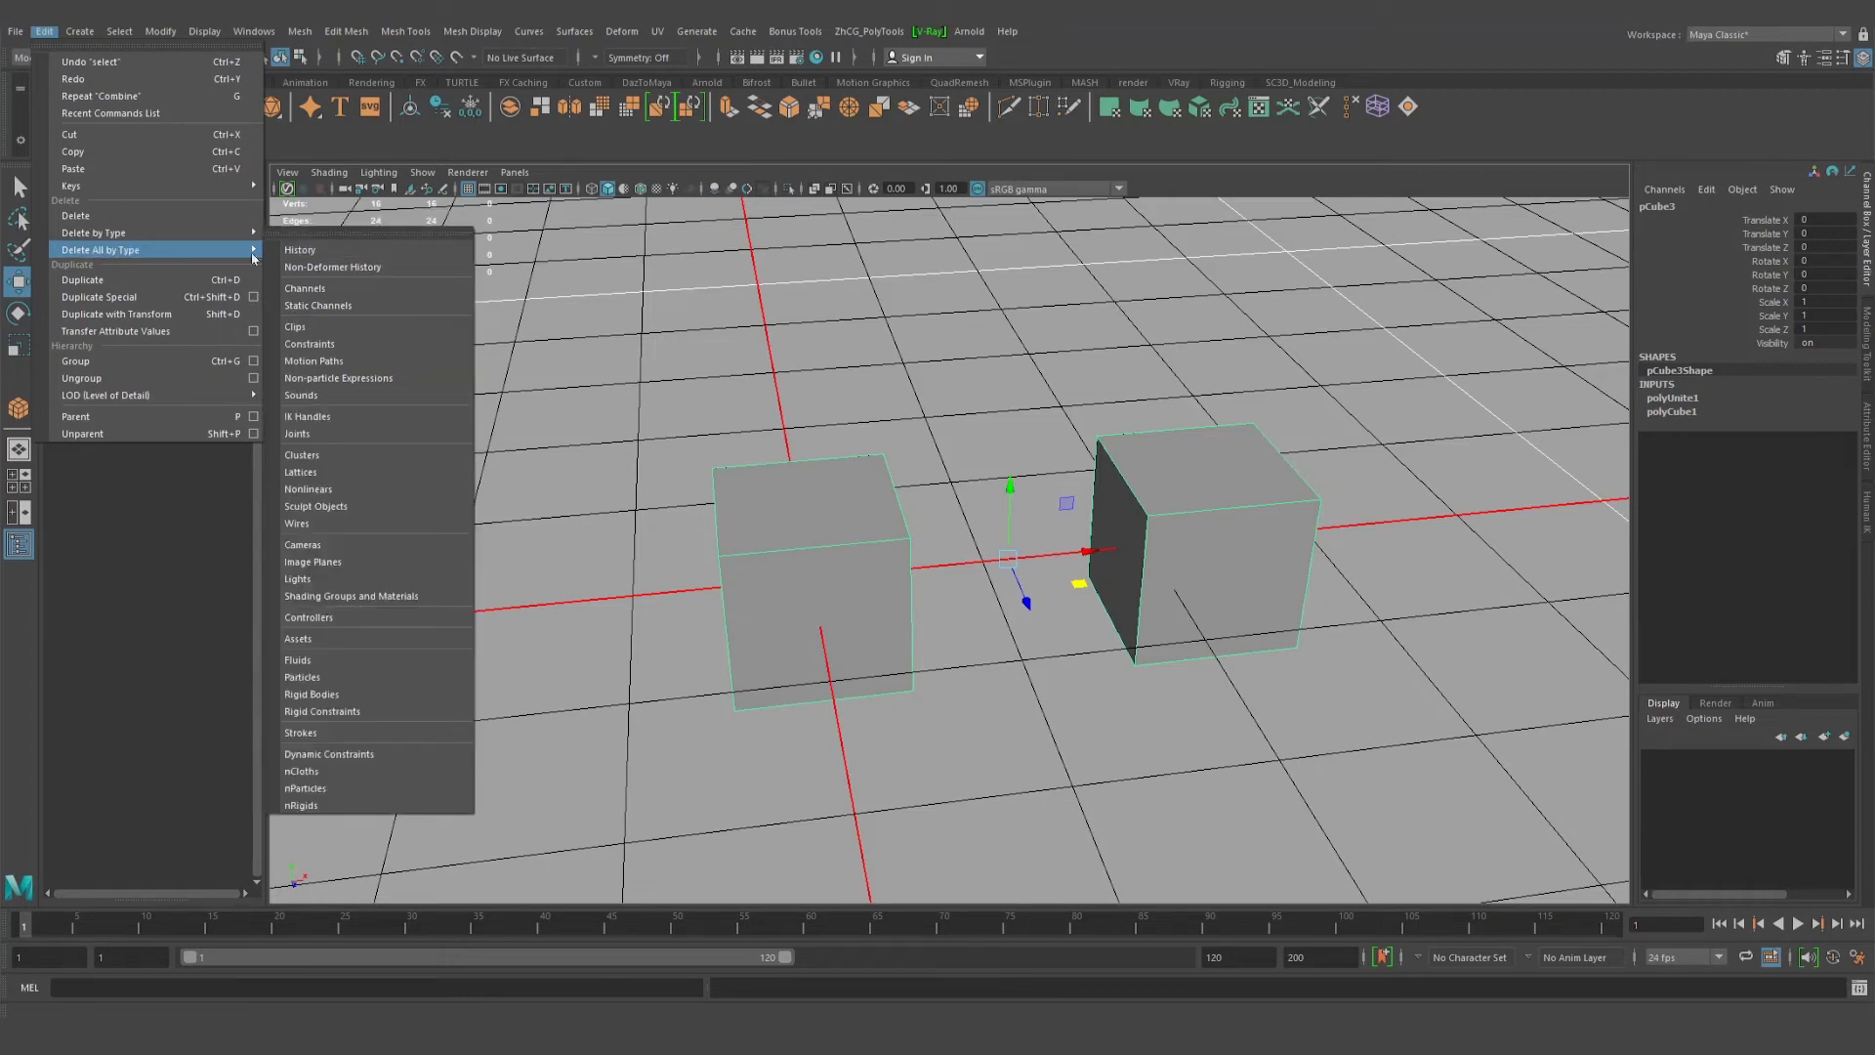
pyautogui.click(317, 256)
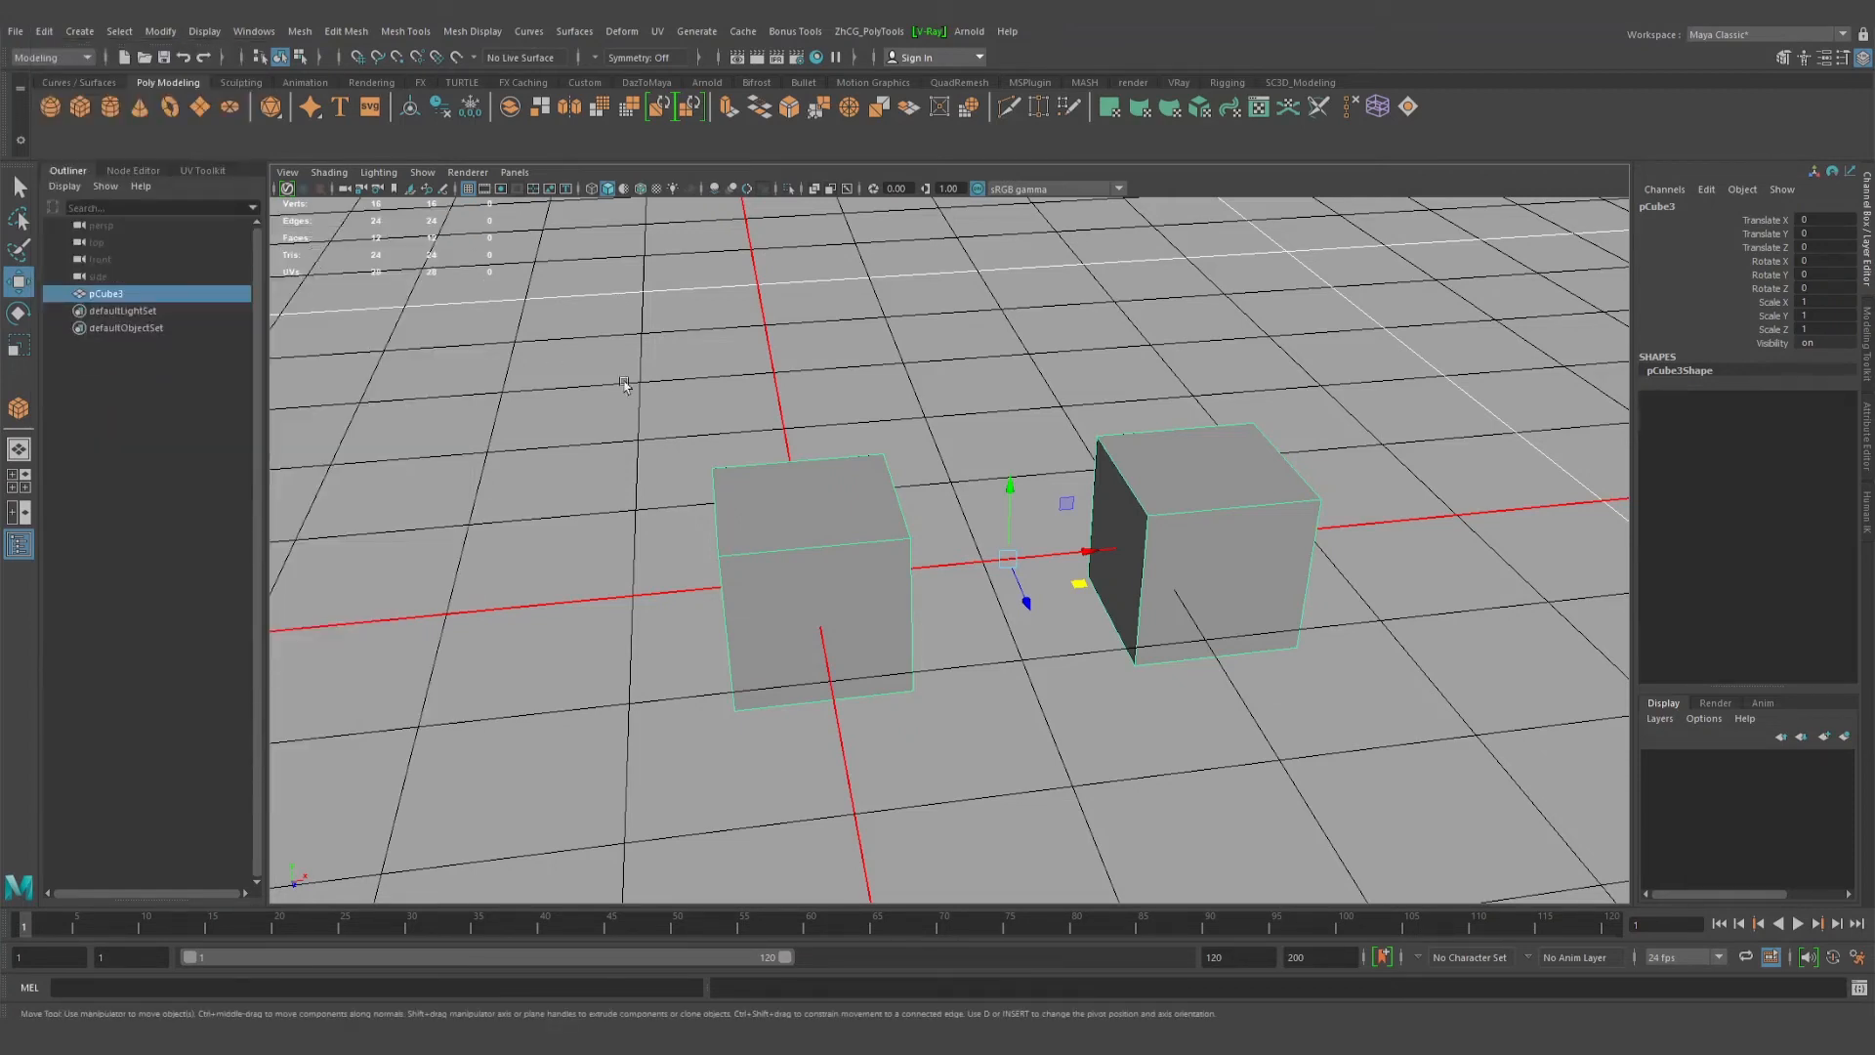
# Examine the combined mesh from several angles and check its entry in the Outliner.
pyautogui.keyDown('alt'); pyautogui.moveTo(730, 420); pyautogui.dragTo(811, 430); pyautogui.keyUp('alt')
pyautogui.keyDown('alt'); pyautogui.moveTo(811, 429); pyautogui.dragTo(859, 459, button='right'); pyautogui.keyUp('alt')
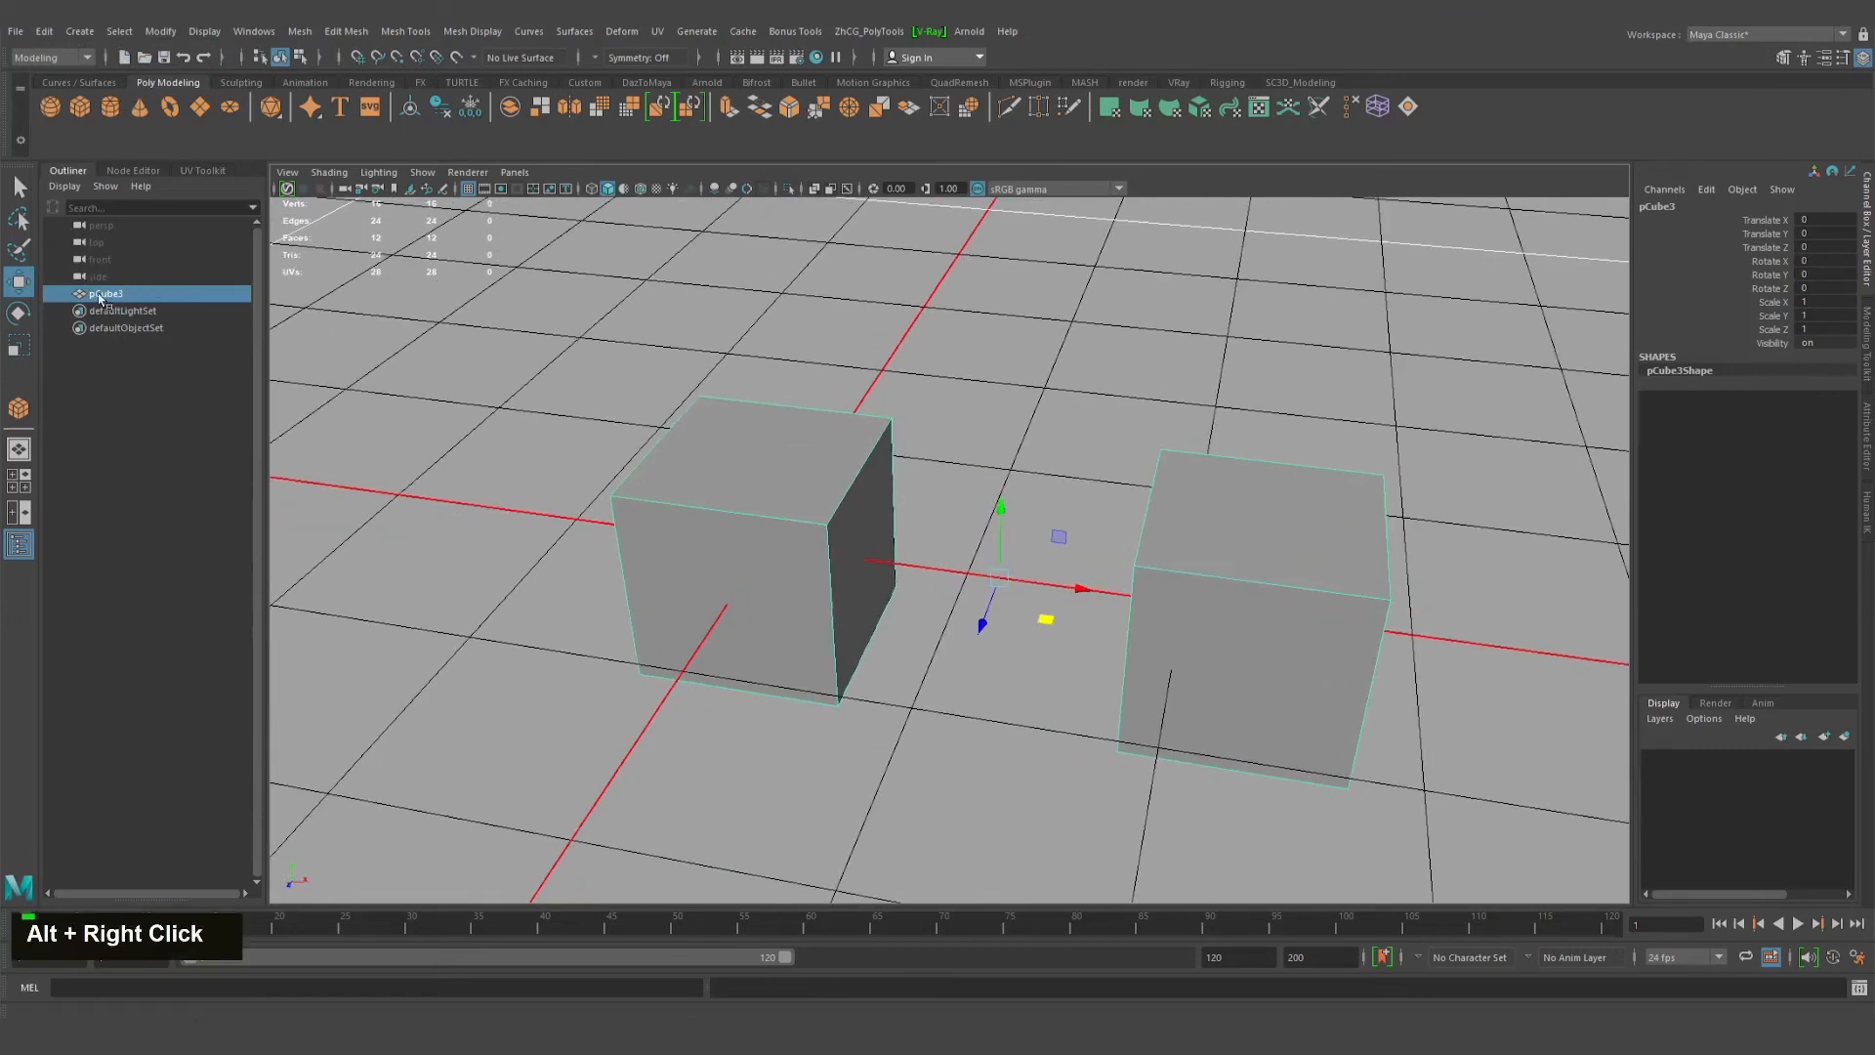
pyautogui.keyDown('alt'); pyautogui.moveTo(742, 508); pyautogui.dragTo(845, 503); pyautogui.keyUp('alt')
pyautogui.keyDown('alt'); pyautogui.moveTo(869, 516); pyautogui.dragTo(906, 483, button='middle'); pyautogui.keyUp('alt')
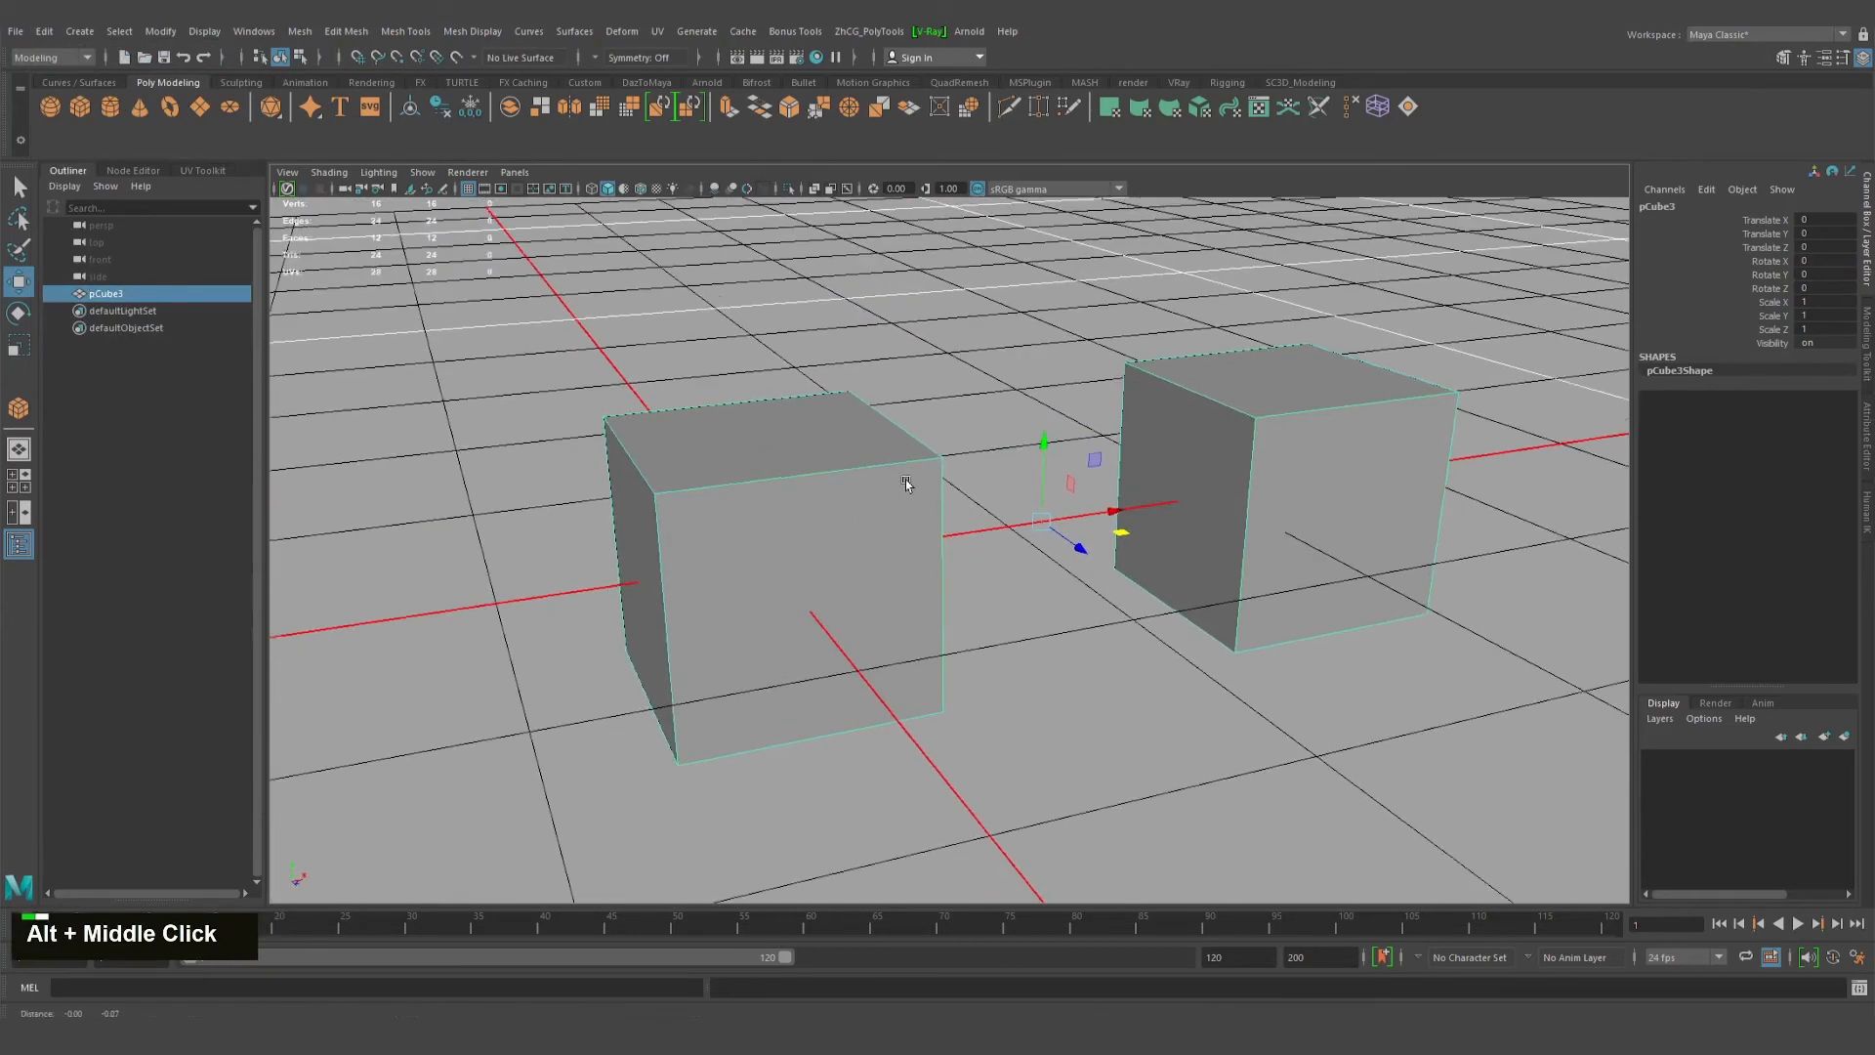
pyautogui.keyDown('alt'); pyautogui.moveTo(906, 484); pyautogui.dragTo(879, 454); pyautogui.keyUp('alt')
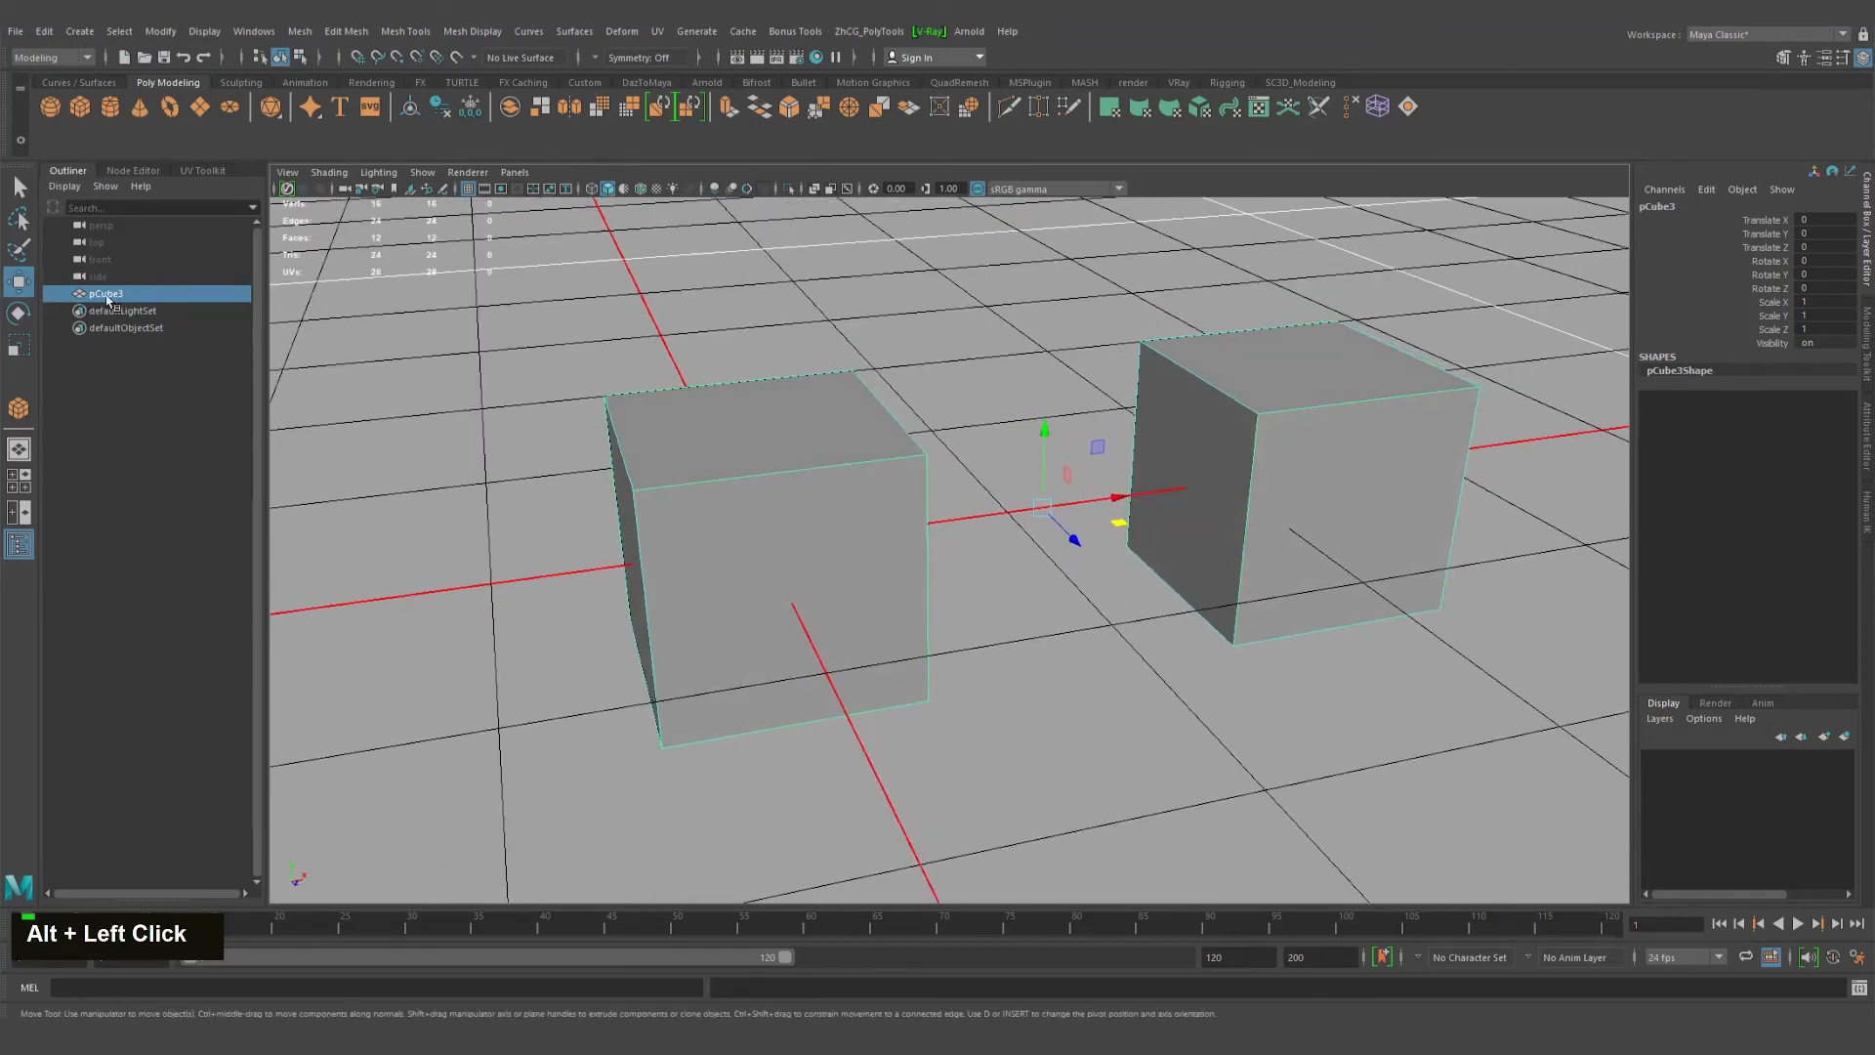
pyautogui.keyDown('alt'); pyautogui.moveTo(1023, 554); pyautogui.dragTo(935, 564); pyautogui.keyUp('alt')
pyautogui.keyDown('alt'); pyautogui.moveTo(935, 565); pyautogui.dragTo(930, 553, button='right'); pyautogui.keyUp('alt')
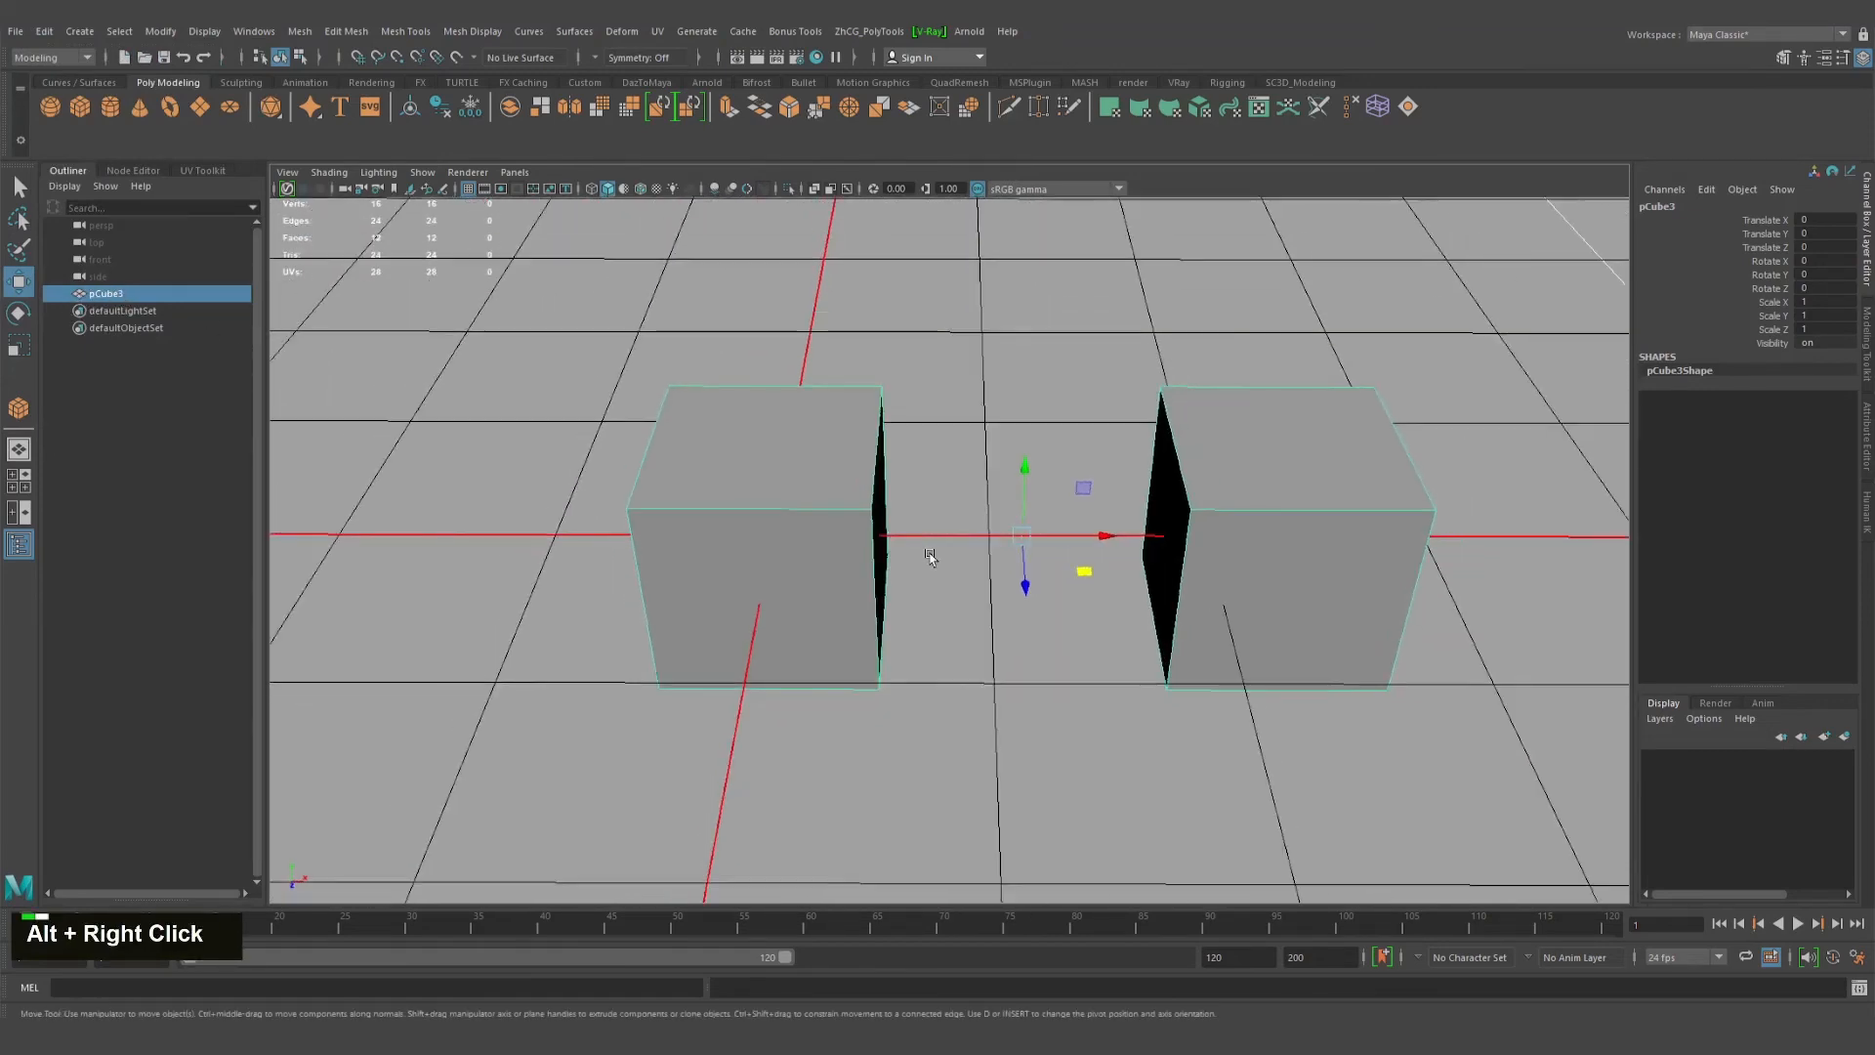
pyautogui.keyDown('alt'); pyautogui.moveTo(930, 553); pyautogui.dragTo(903, 538, button='middle'); pyautogui.keyUp('alt')
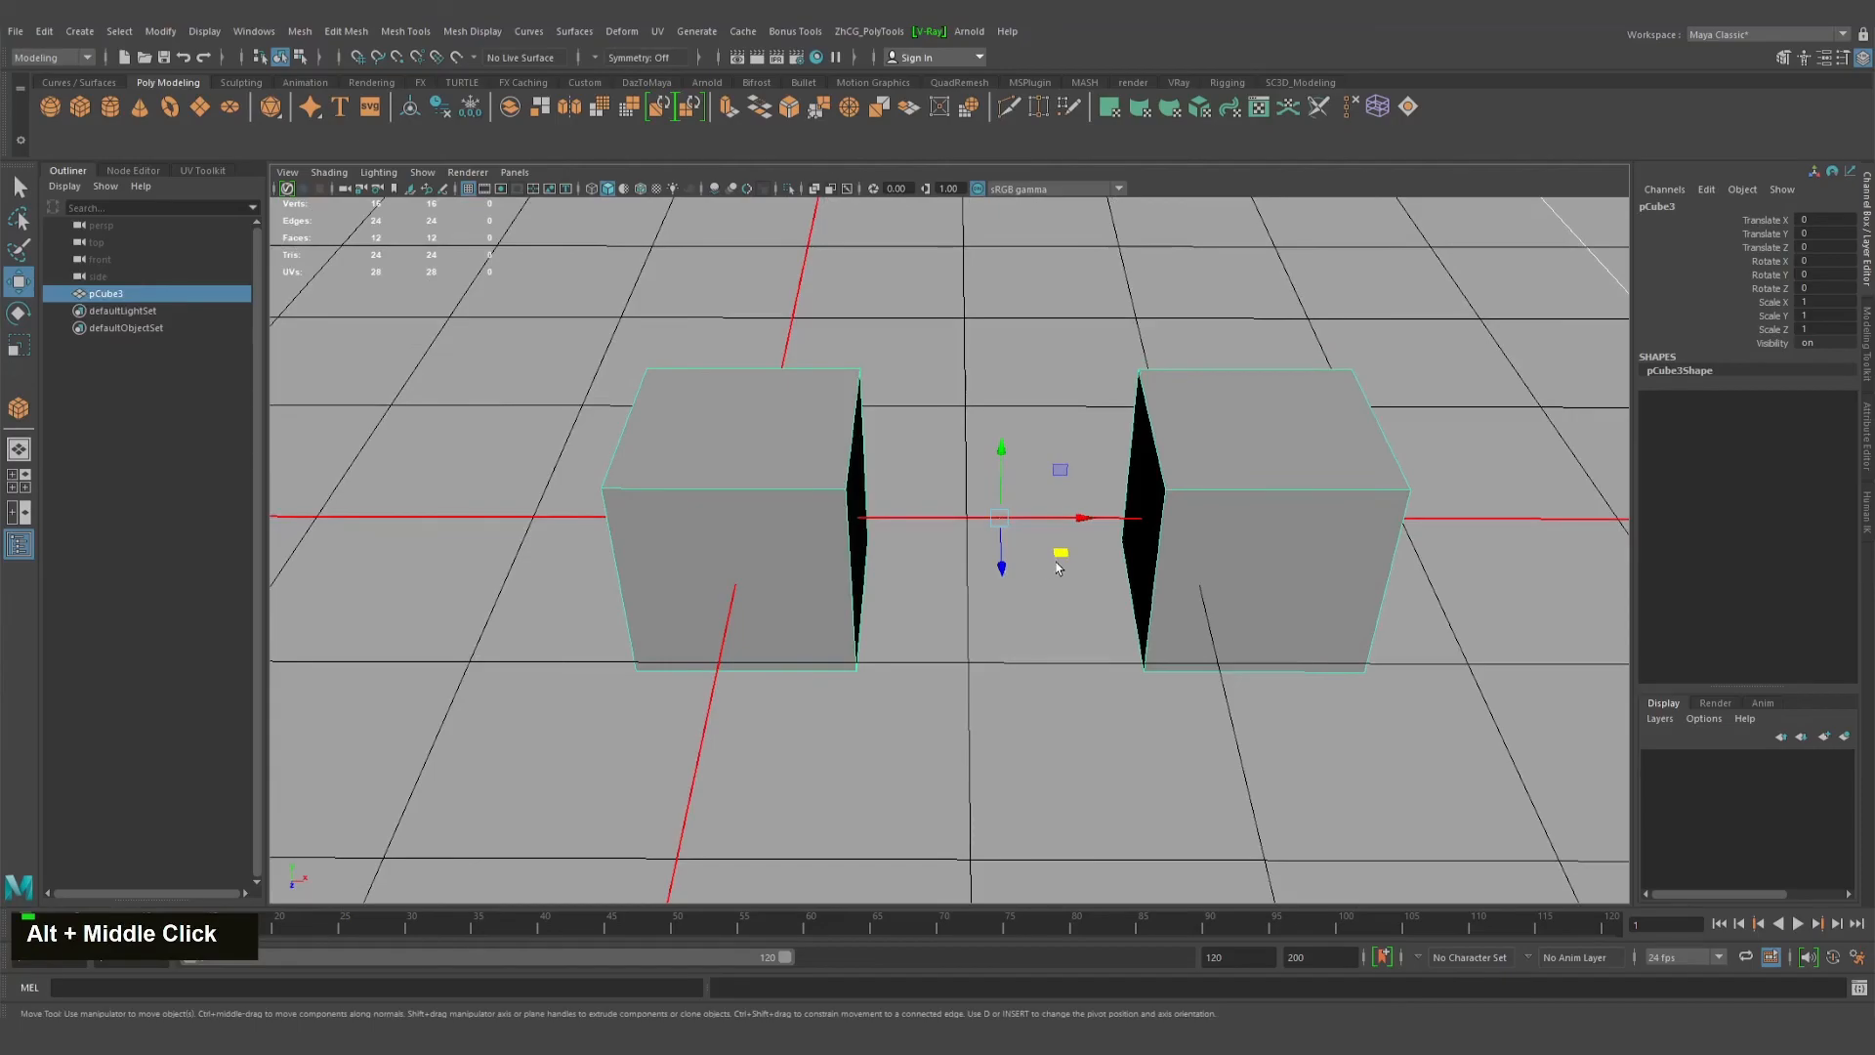
pyautogui.scroll(-3, 1058, 566)
pyautogui.moveTo(1181, 636)
pyautogui.keyDown('alt'); pyautogui.mouseDown()
pyautogui.moveTo(1122, 636)
pyautogui.moveTo(1188, 645)
pyautogui.mouseUp(); pyautogui.keyUp('alt')
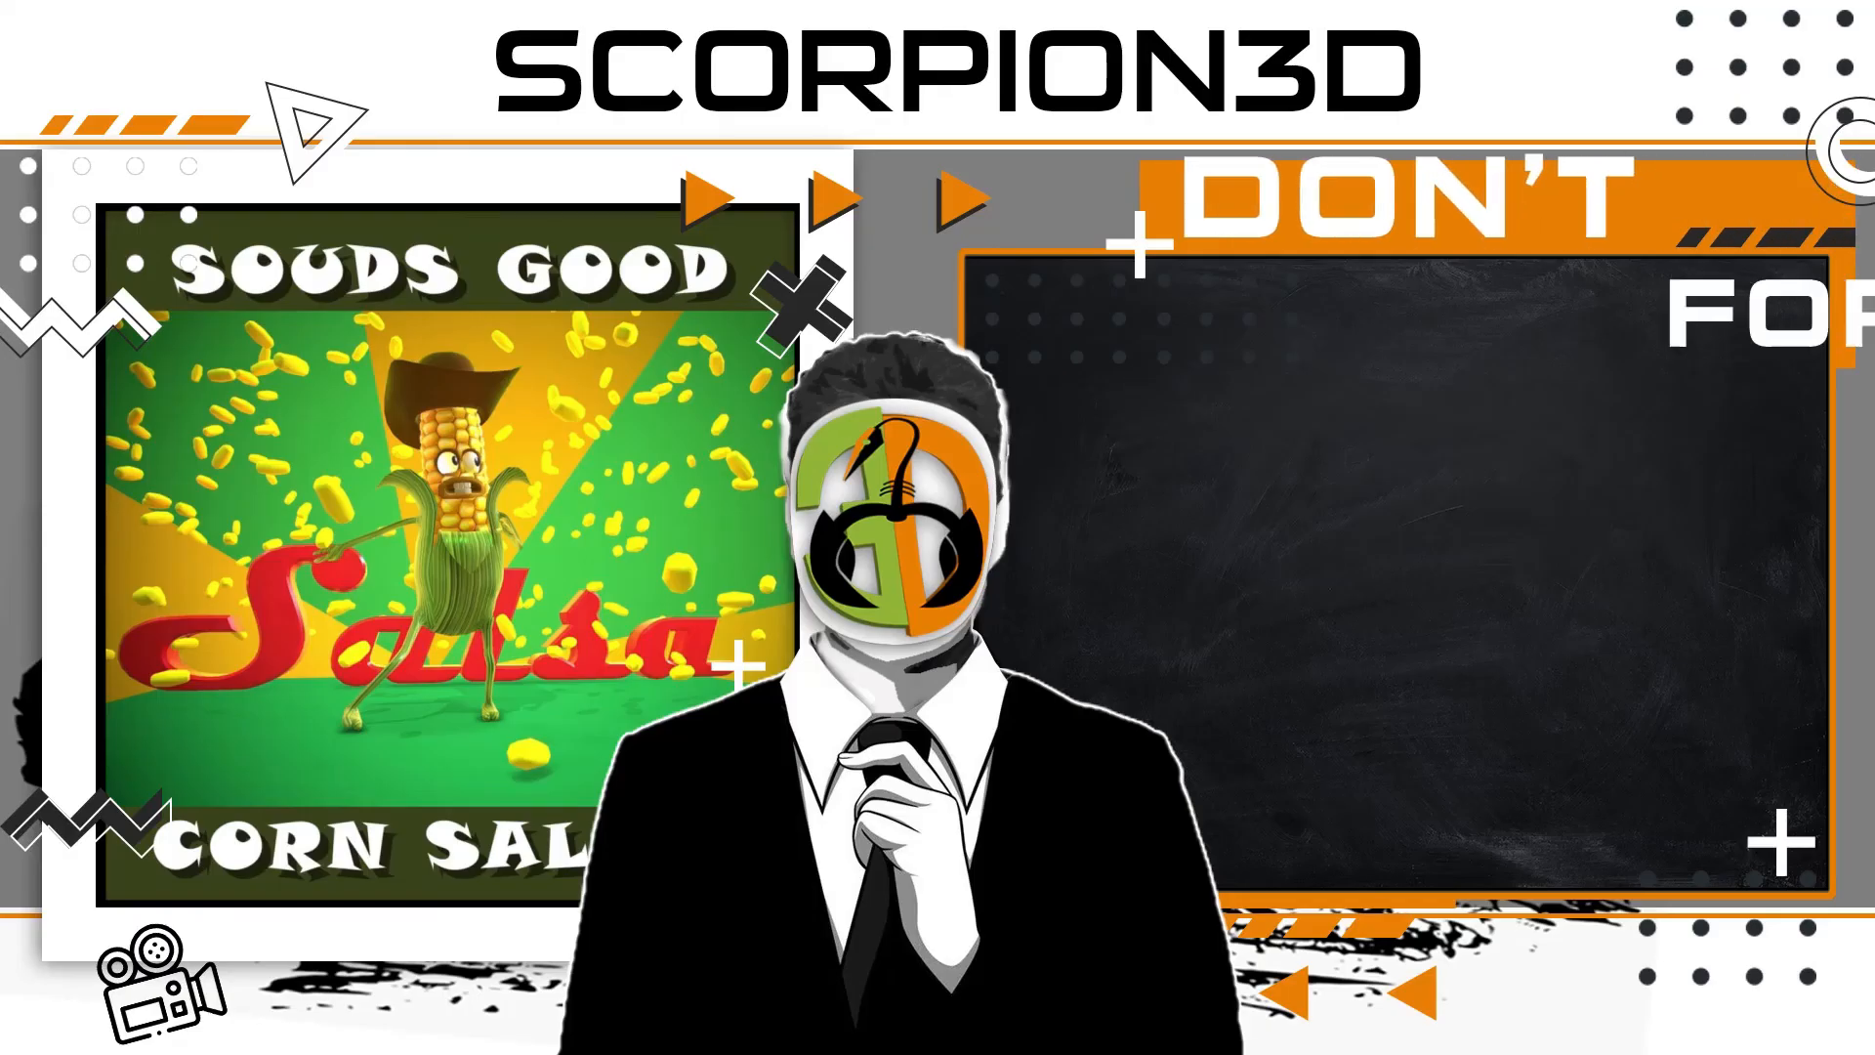